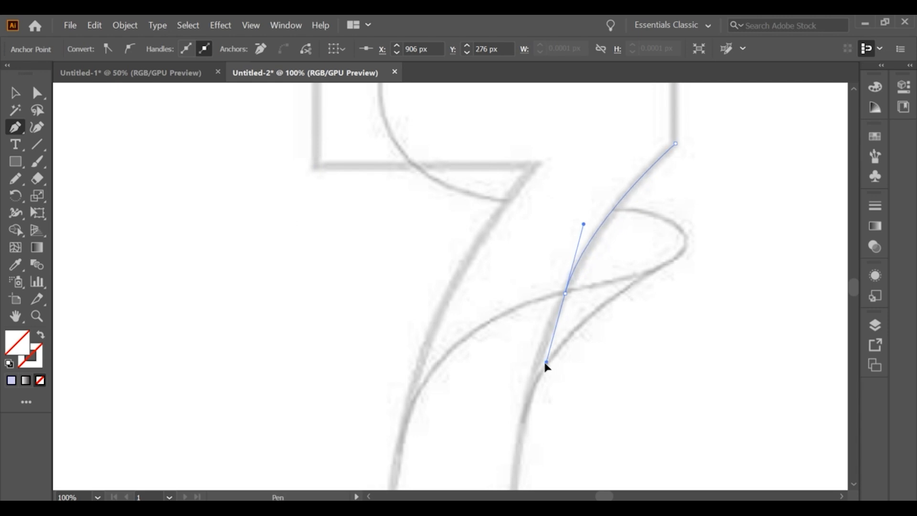
scroll(534, 378, down, 1)
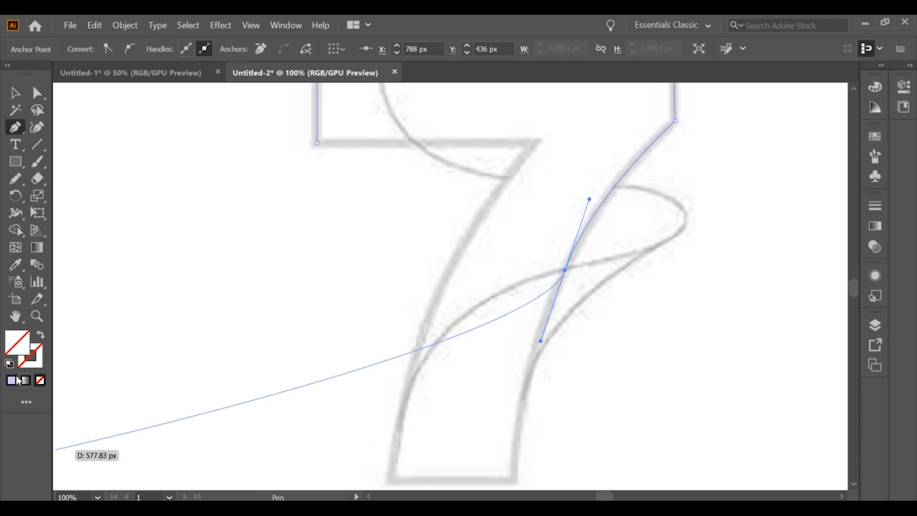
click(10, 363)
click(40, 380)
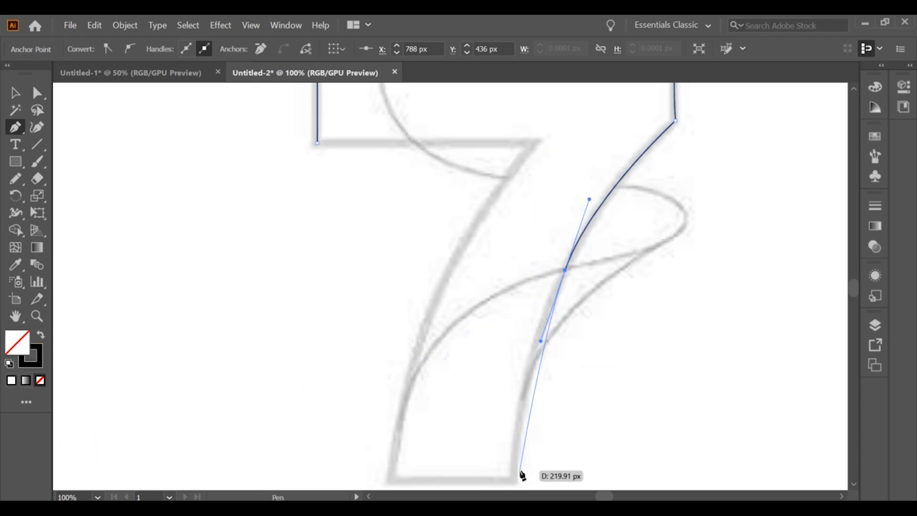
scroll(598, 238, down, 1)
key(ctrl+z)
key(ctrl+z)
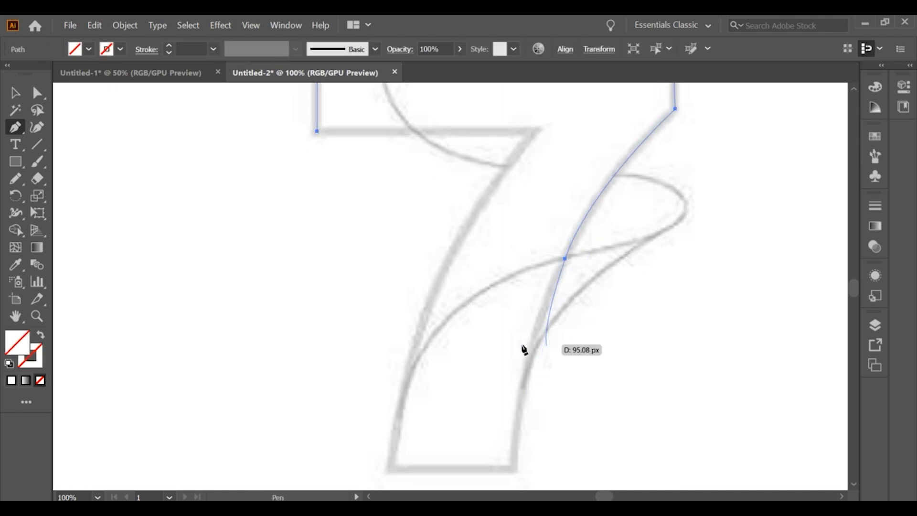
click(9, 364)
click(42, 381)
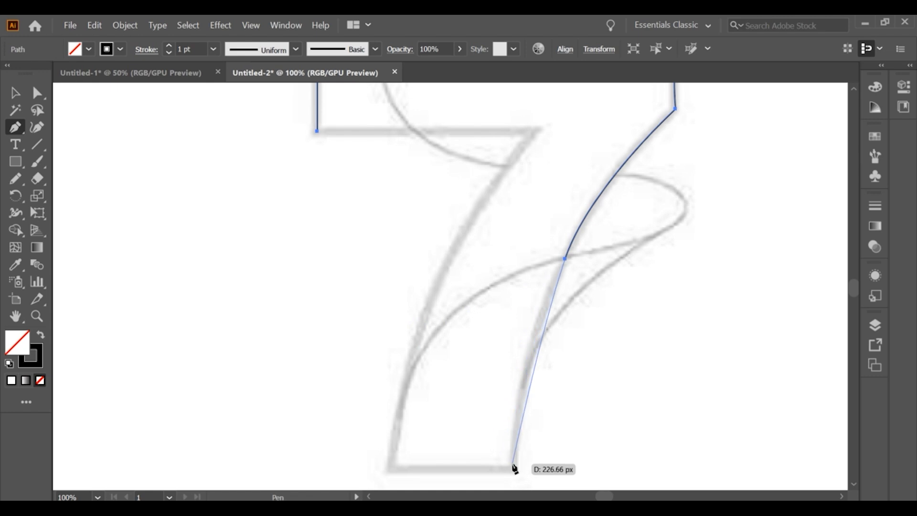
drag(515, 467, 495, 411)
drag(547, 231, 530, 348)
key(ctrl+z)
drag(594, 173, 576, 300)
key(ctrl+minus)
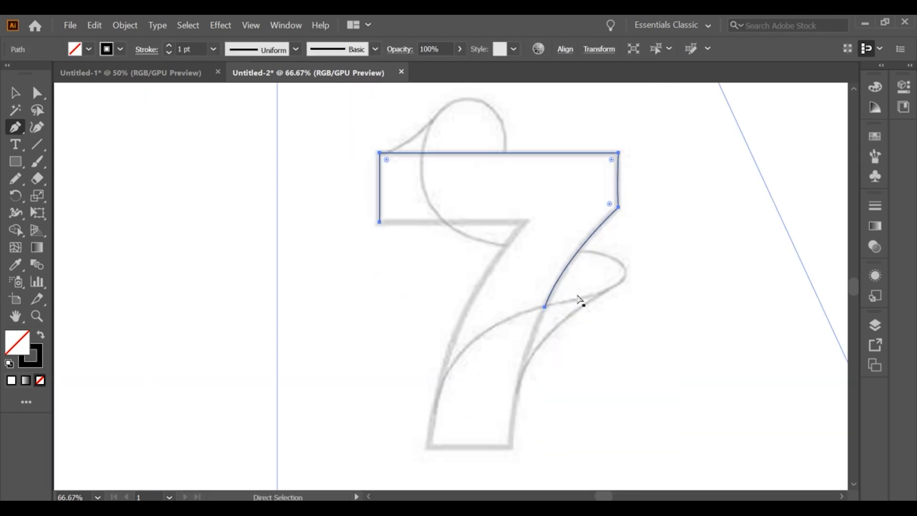
key(ctrl+z)
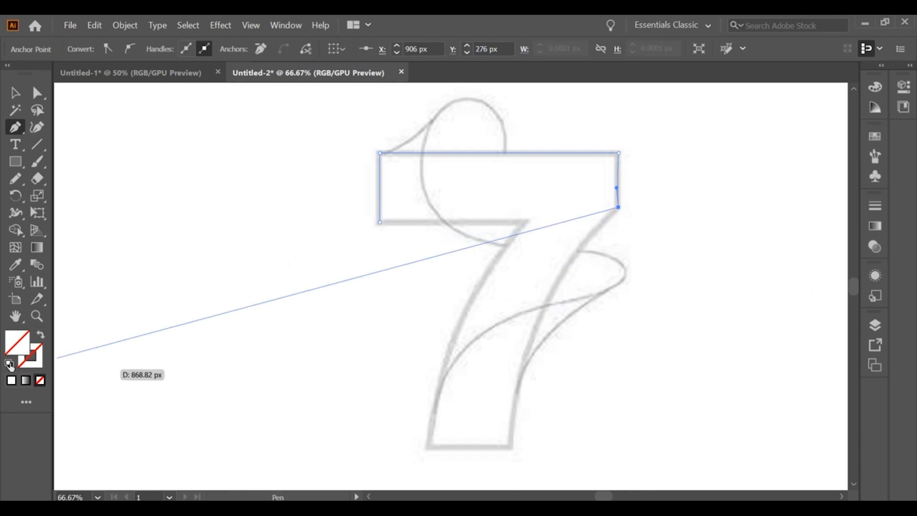
Give the unfinished outline of the 7 a default black stroke
click(9, 364)
mouse_move(516, 388)
mouse_down()
mouse_move(508, 479)
mouse_move(484, 446)
mouse_up()
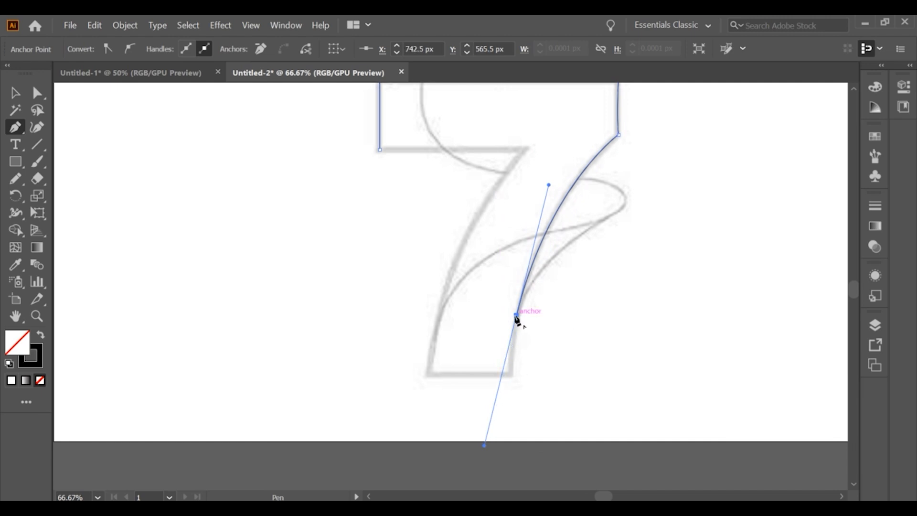
drag(513, 375, 511, 382)
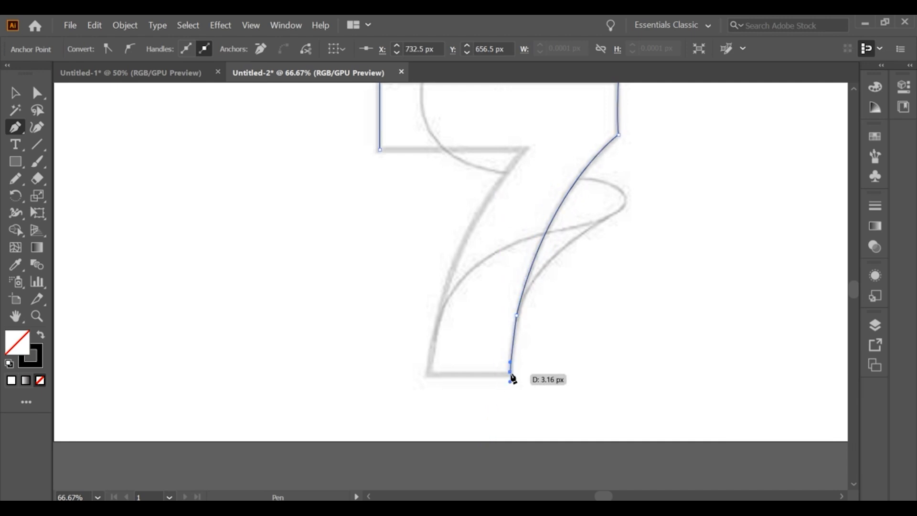
key(ctrl+z)
key(ctrl+z)
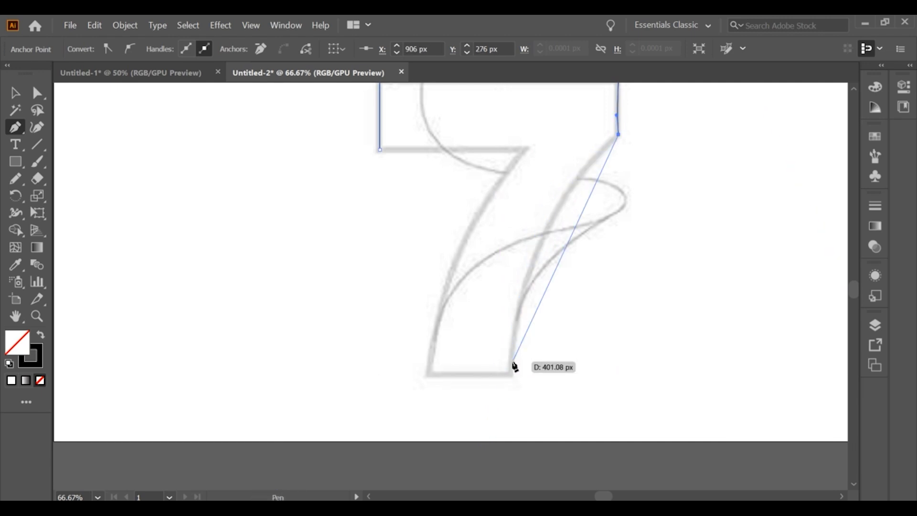
Trace the stem's outer right edge as one curve down to the bottom corner and add the straight base line
drag(512, 373, 498, 448)
key(space)
drag(563, 289, 566, 400)
click(514, 387)
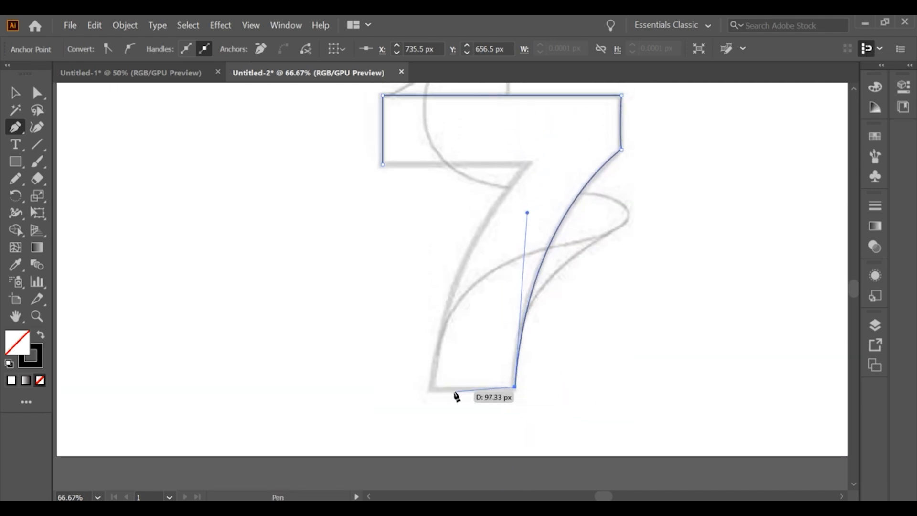
click(432, 386)
Trace the stem's left edge up to the inner corner and close the outline of the 7 along the bar's underside
key(space)
drag(516, 193, 580, 183)
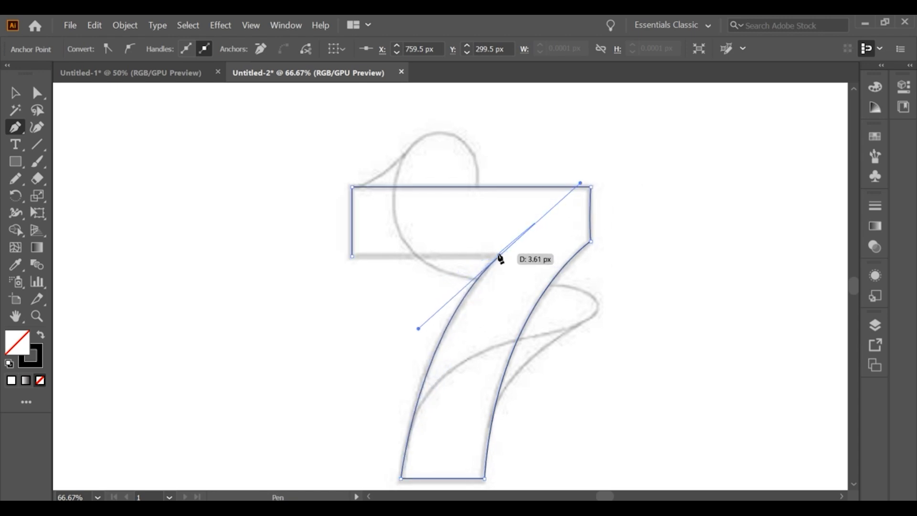
click(499, 256)
click(352, 256)
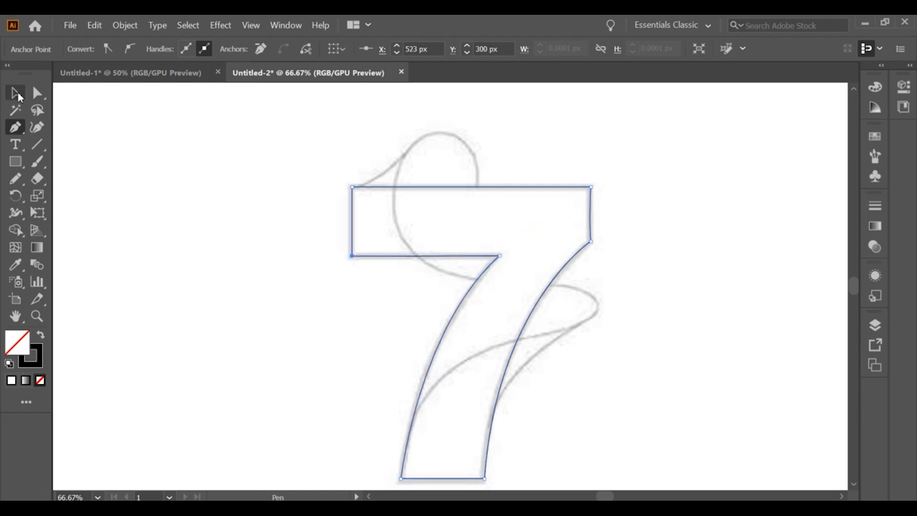
Set the stroke weight of the 7's outline to 6 pt
click(18, 95)
click(403, 187)
click(168, 46)
click(169, 46)
click(169, 46)
click(168, 46)
click(168, 45)
click(182, 152)
Trace the lower flourish from the stem's left edge across the stem, around the outer loop and back over the right edge
drag(407, 287, 412, 236)
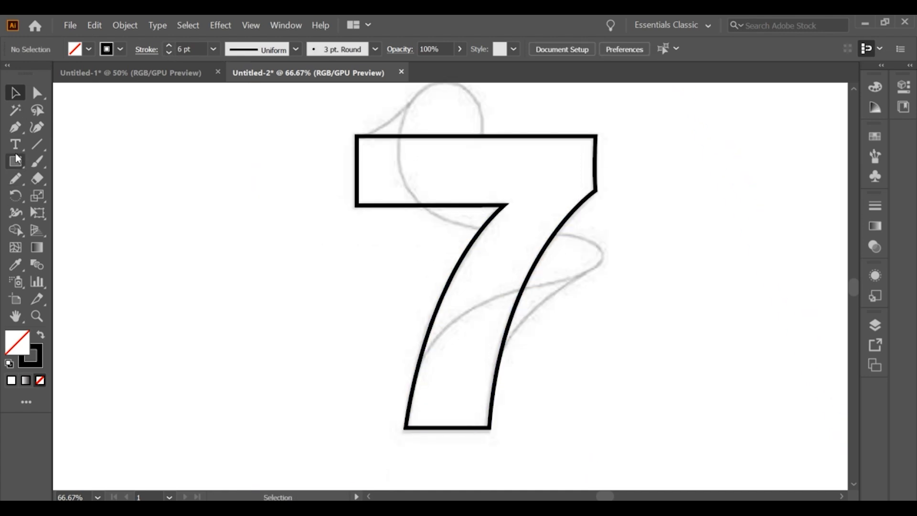
click(421, 357)
drag(522, 289, 543, 289)
drag(601, 251, 547, 239)
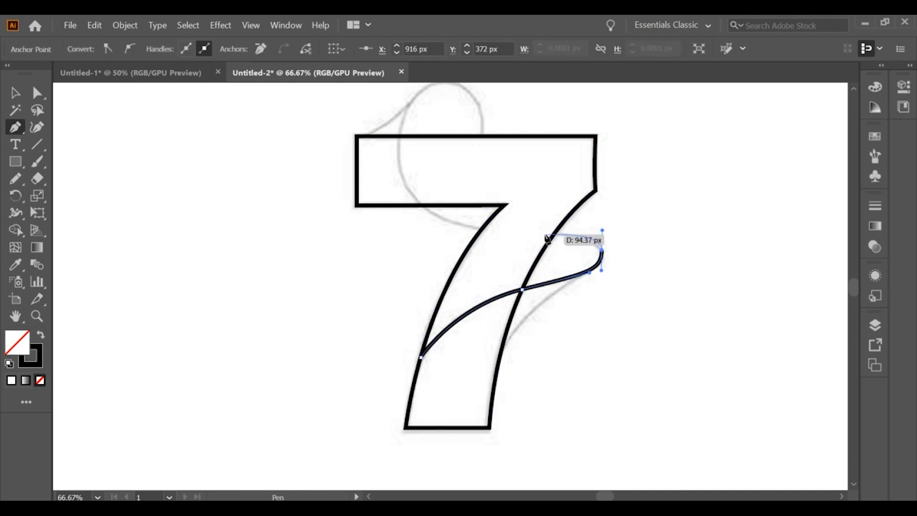
click(15, 92)
click(621, 337)
Shift the outermost anchor point of the lower flourish slightly inward and down, and tilt its handles to refine the loop
key(space)
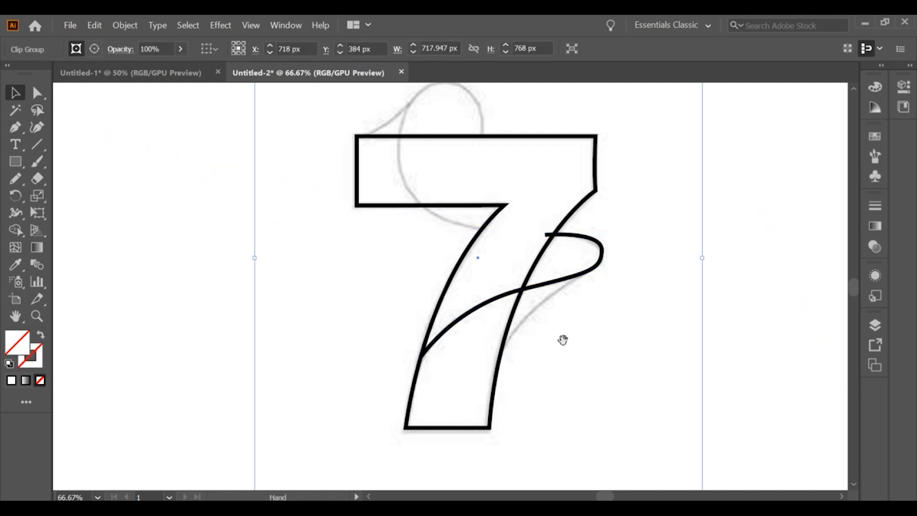
drag(563, 339, 563, 295)
scroll(587, 225, up, 2)
click(588, 238)
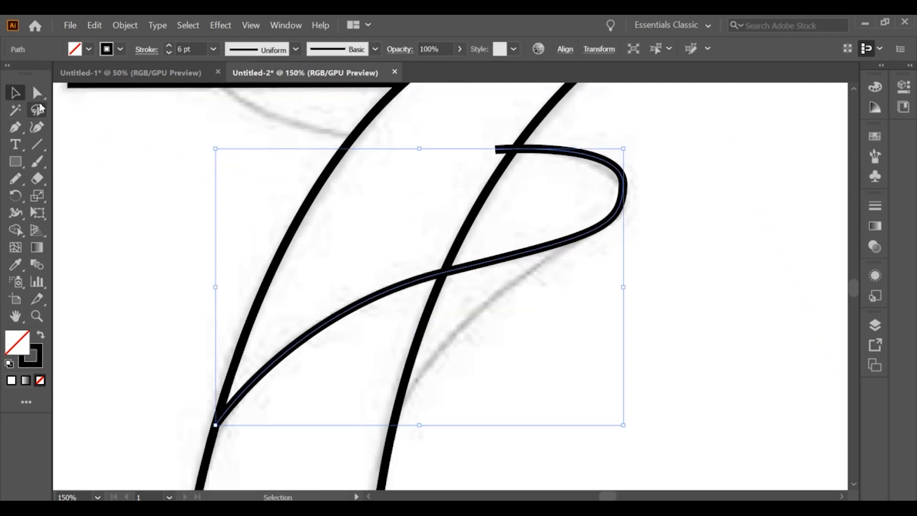
click(38, 96)
drag(624, 188, 622, 190)
drag(622, 144, 620, 152)
drag(621, 190, 620, 196)
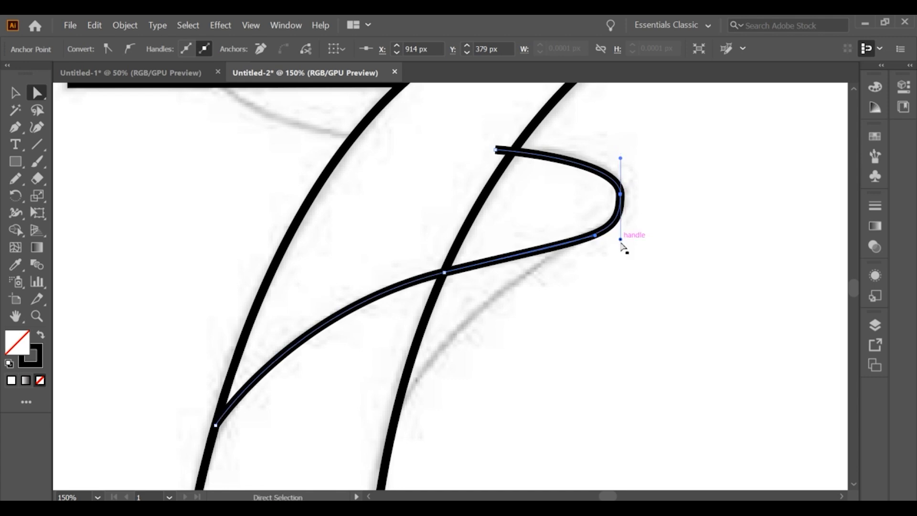
drag(620, 239, 616, 239)
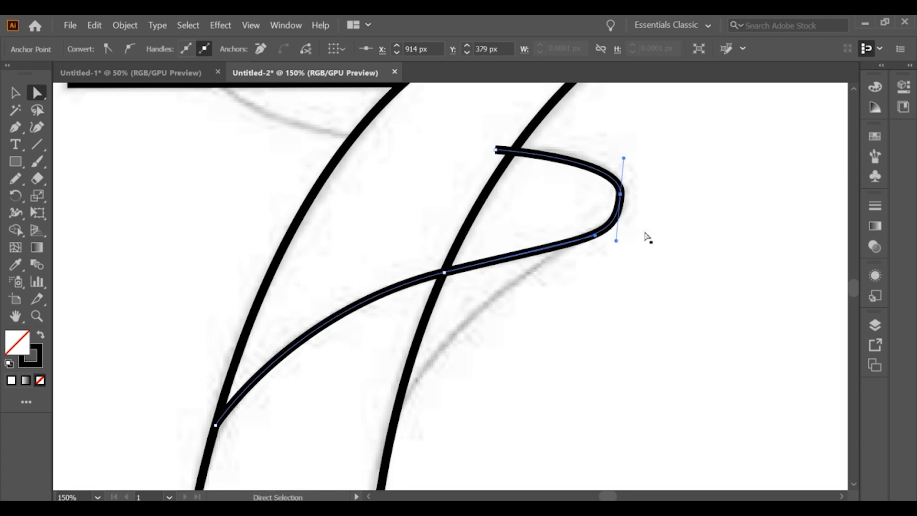
click(646, 229)
Trace the flourish's lower edge as a curve from the stem's right edge up to the outer loop
scroll(646, 227, down, 1)
scroll(603, 231, down, 2)
scroll(579, 321, up, 2)
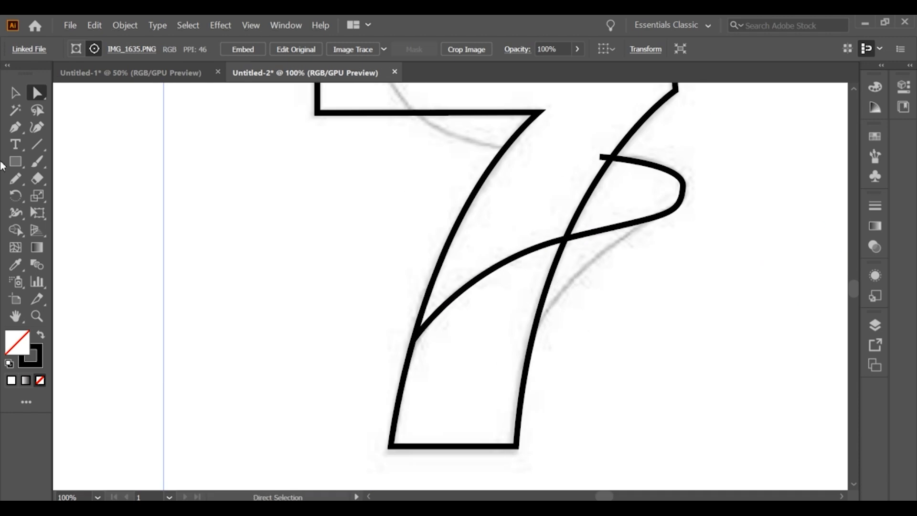
key(p)
click(533, 336)
drag(658, 216, 751, 164)
click(15, 94)
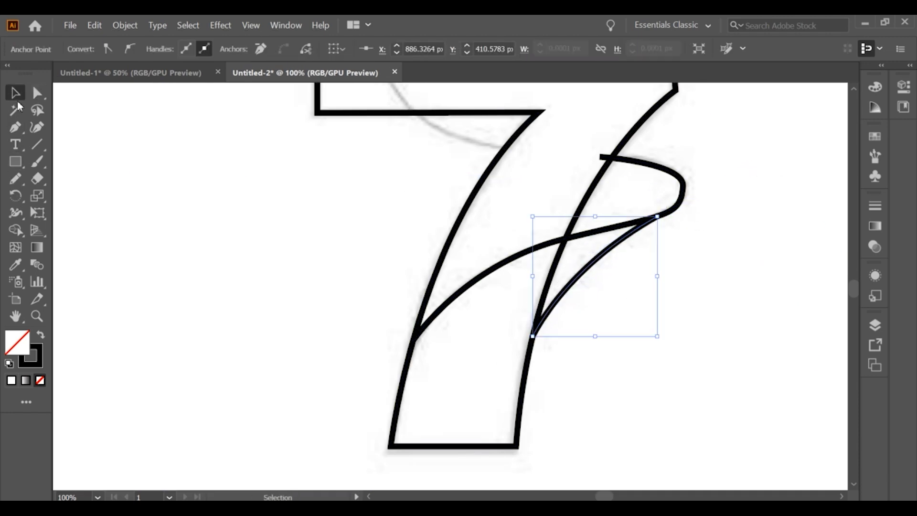
click(281, 225)
Round out the loop of the lower flourish with the Smooth tool
scroll(282, 225, down, 1)
scroll(512, 257, up, 1)
click(551, 245)
scroll(551, 245, up, 2)
drag(16, 178, 100, 213)
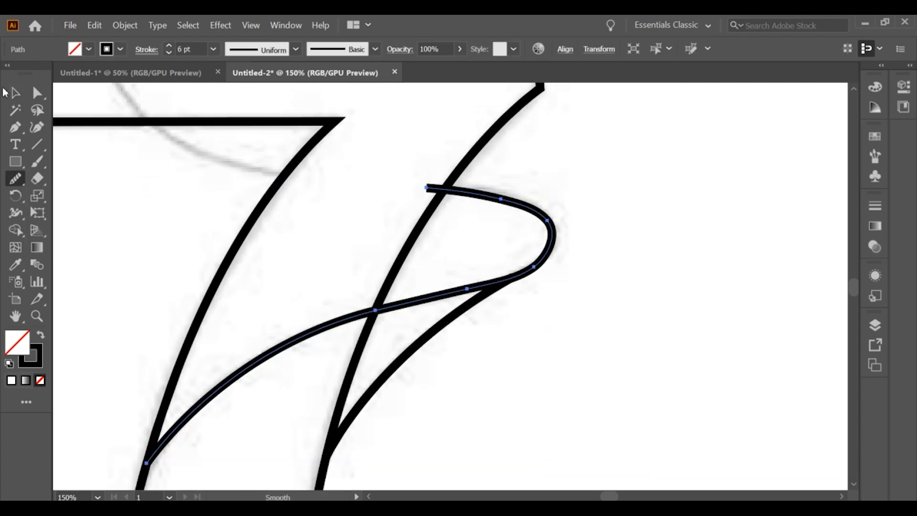
click(15, 93)
Trace the upper flourish from the stem's left edge up through the bar and over the round top to the bar's upper edge
scroll(542, 195, down, 2)
scroll(389, 240, up, 2)
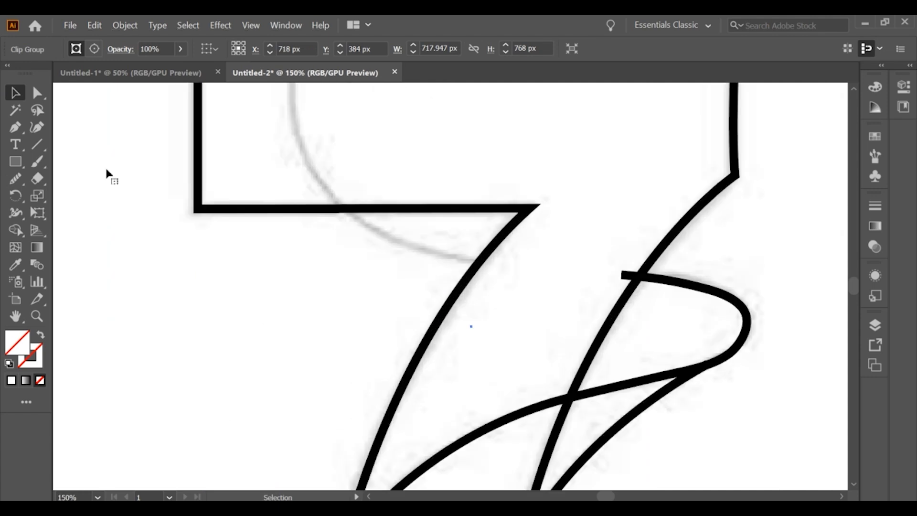
scroll(356, 280, down, 2)
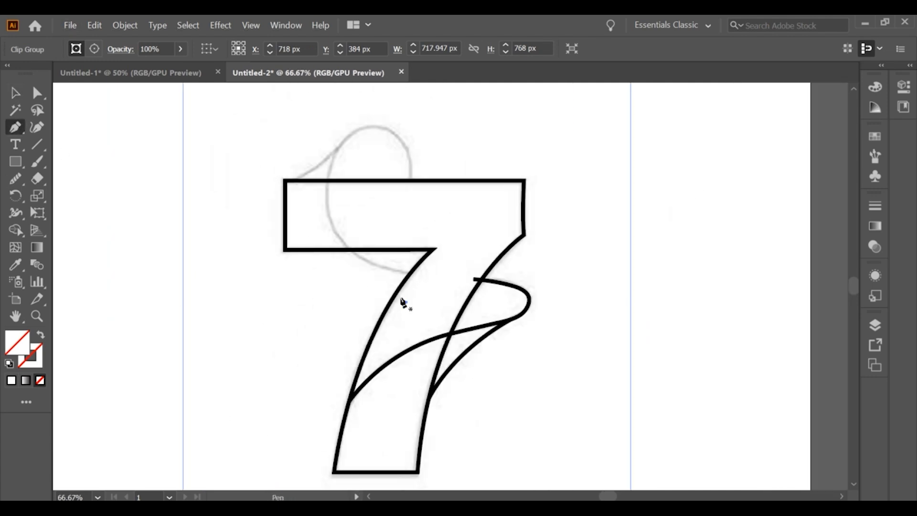
scroll(418, 276, up, 2)
click(416, 272)
drag(267, 210, 289, 97)
scroll(234, 289, up, 3)
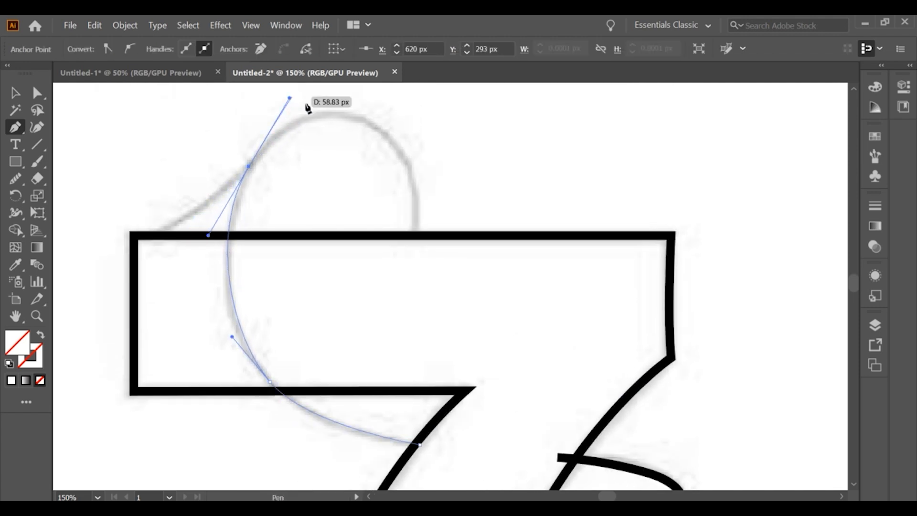
drag(415, 236, 412, 369)
Copy the 7 outline's 6 pt black stroke to the upper flourish with the Eyedropper
click(16, 94)
click(15, 264)
click(164, 232)
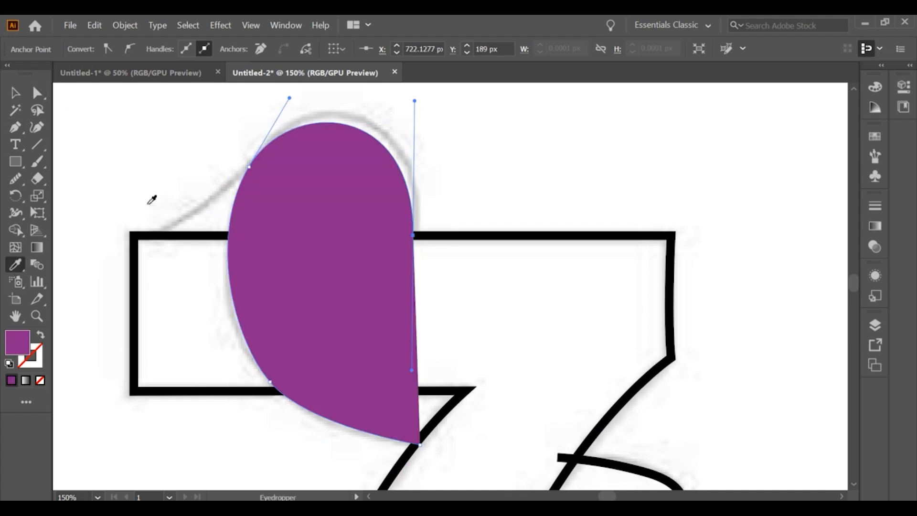
key(ctrl+z)
click(147, 234)
click(16, 93)
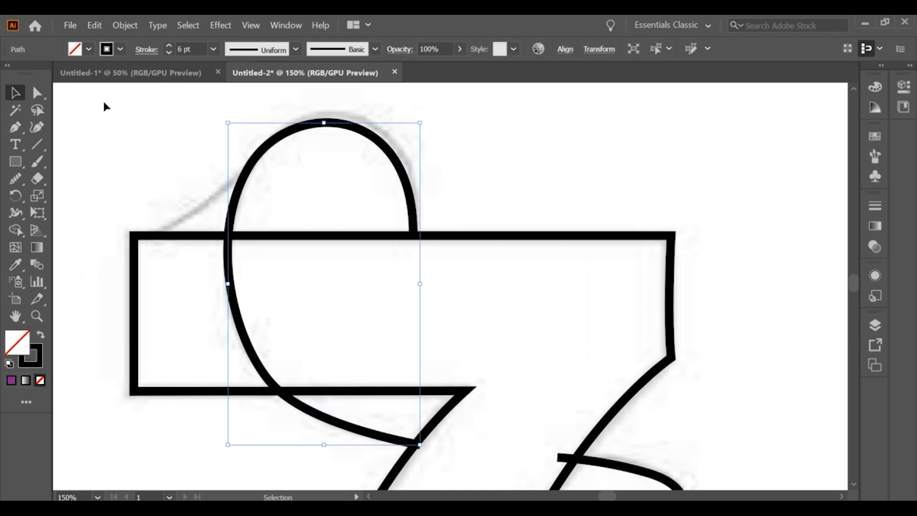
click(105, 107)
Trace the short curve from the upper loop's left side down to the bar's upper edge near its left corner
drag(105, 107, 232, 108)
click(15, 127)
click(372, 172)
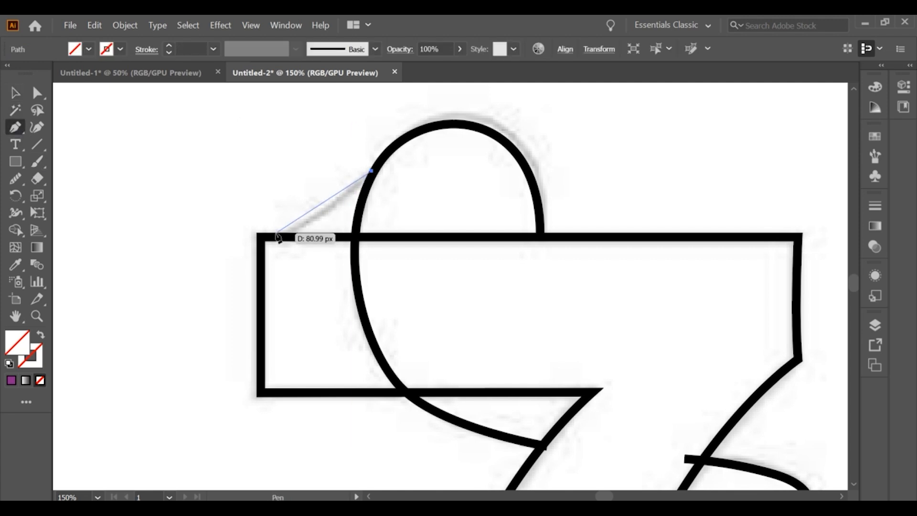
drag(272, 235, 232, 252)
Give the short curve the same black stroke as the other lines and nudge its upper end against the loop
click(14, 94)
click(18, 264)
click(360, 192)
click(40, 334)
click(16, 93)
drag(372, 171, 375, 168)
click(405, 174)
scroll(403, 170, down, 2)
drag(476, 296, 432, 189)
scroll(532, 205, up, 1)
drag(528, 173, 410, 209)
key(ctrl+z)
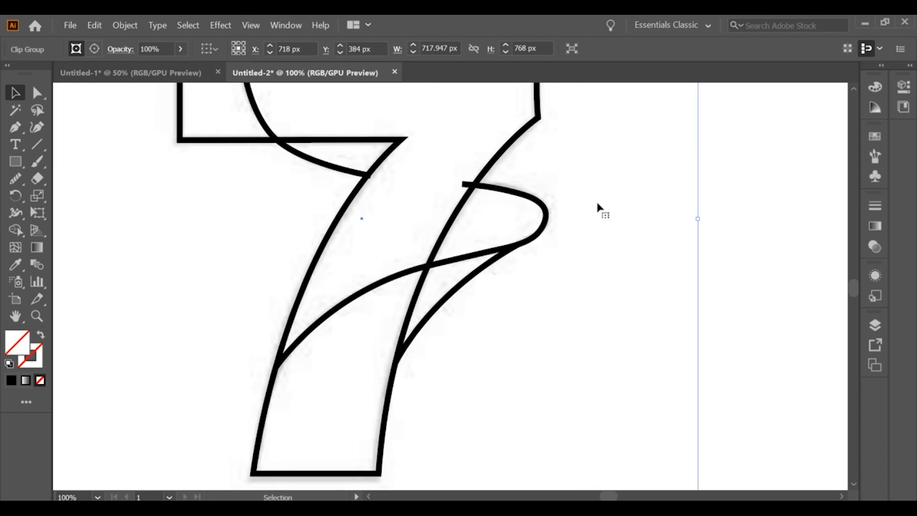
Trim off the end of the lower flourish that sticks out inside the stem with Shape Builder
scroll(597, 204, down, 1)
click(370, 182)
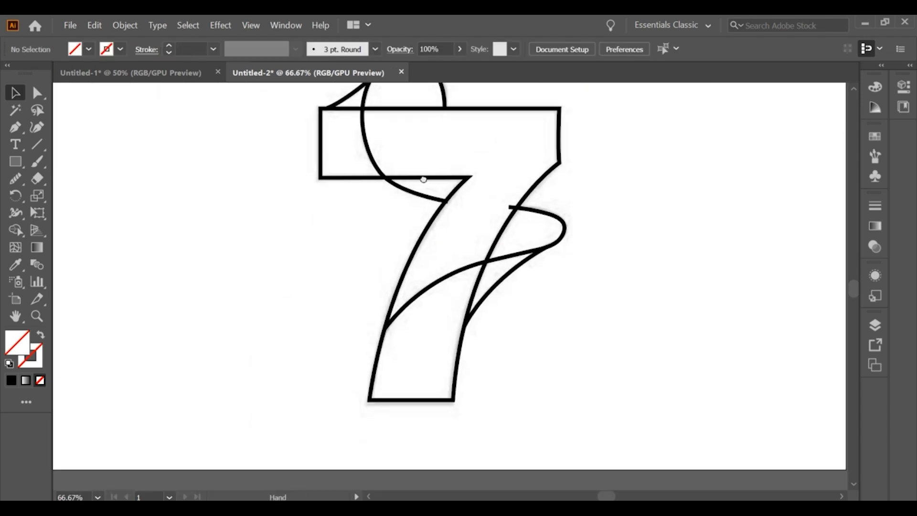
scroll(456, 162, up, 2)
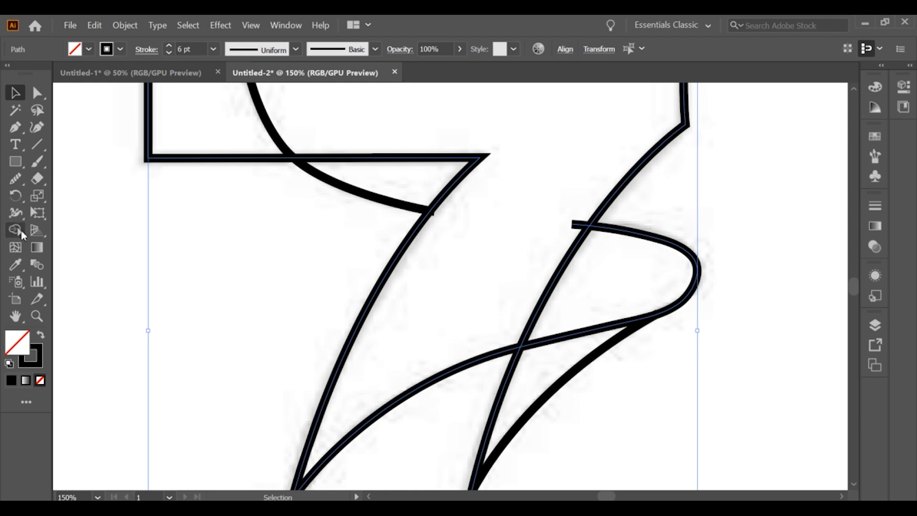
click(21, 233)
click(16, 97)
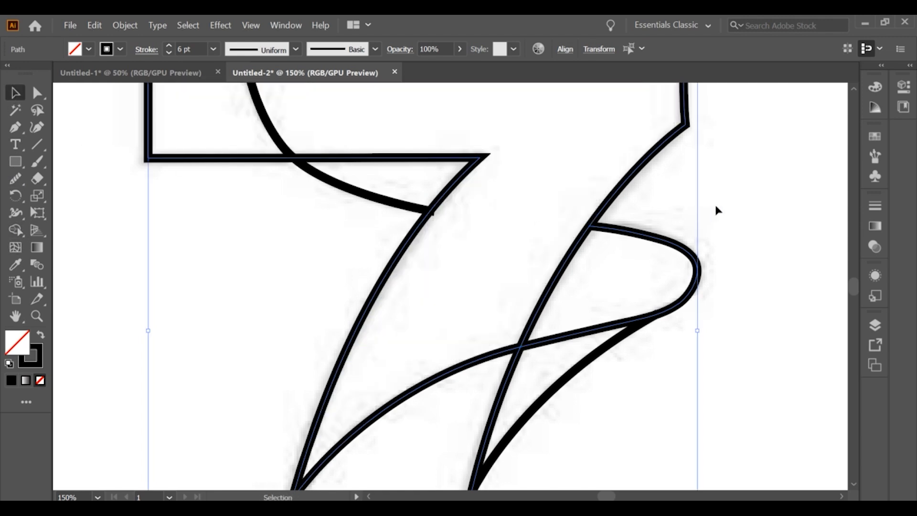
click(716, 208)
Try to turn the small corner area beside the upper loop and the loop above the bar into separate shapes with Shape Builder
scroll(714, 210, down, 2)
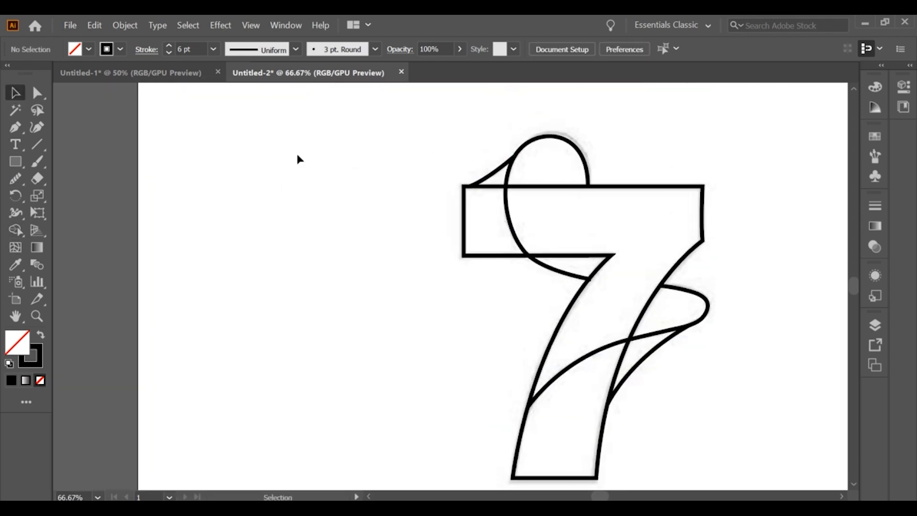
drag(393, 153, 610, 423)
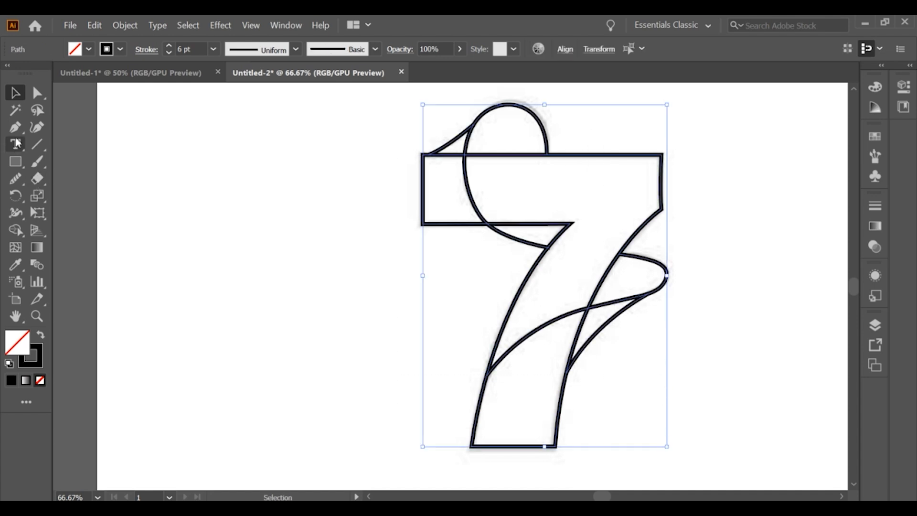
click(16, 234)
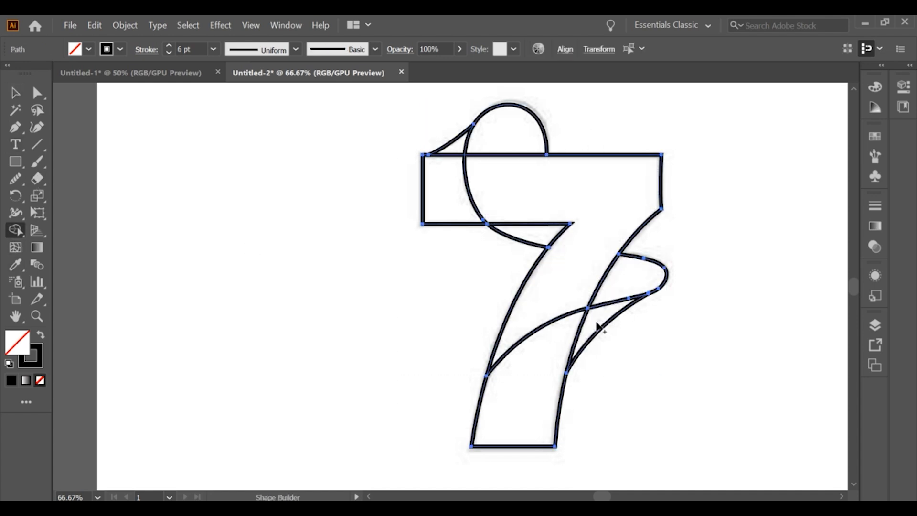
click(454, 145)
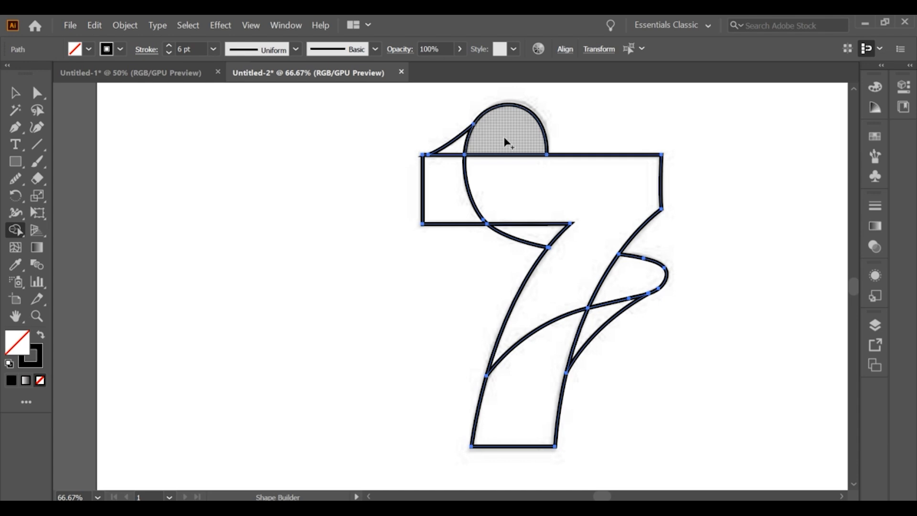
click(504, 139)
click(15, 93)
click(294, 232)
scroll(312, 231, down, 2)
drag(366, 197, 451, 254)
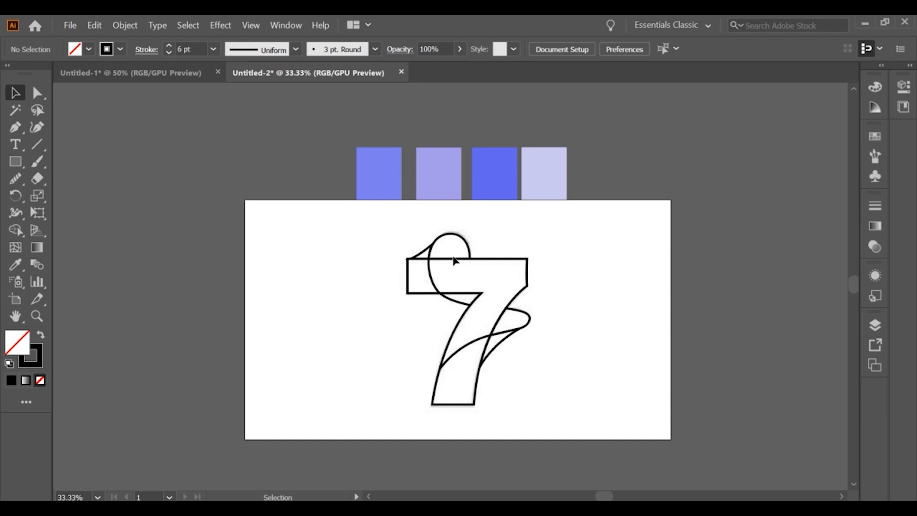
Undo the last Shape Builder changes back to before the lower flourish's end was trimmed
key(ctrl+z)
key(ctrl+z)
key(ctrl+z)
key(ctrl+z)
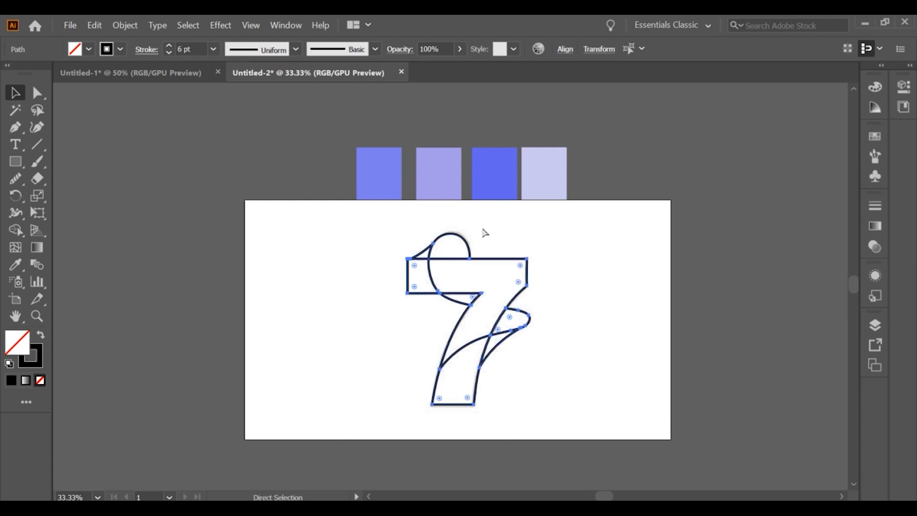
click(533, 247)
click(421, 251)
click(543, 316)
key(ctrl+z)
key(ctrl+z)
key(ctrl+z)
key(ctrl+z)
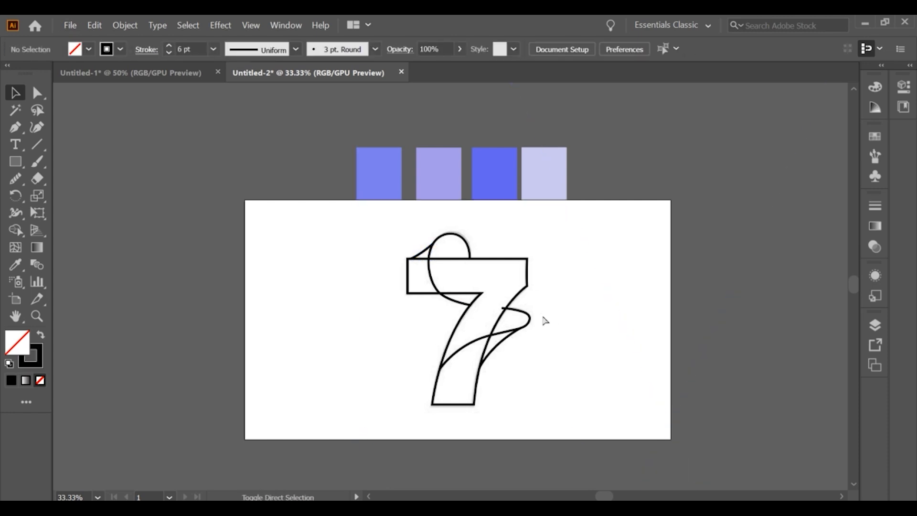
Trim the lower flourish's end back to the stem's edge again so nothing sticks out inside the 7
drag(520, 333, 486, 289)
click(523, 273)
click(531, 287)
click(536, 264)
click(504, 321)
scroll(481, 282, up, 1)
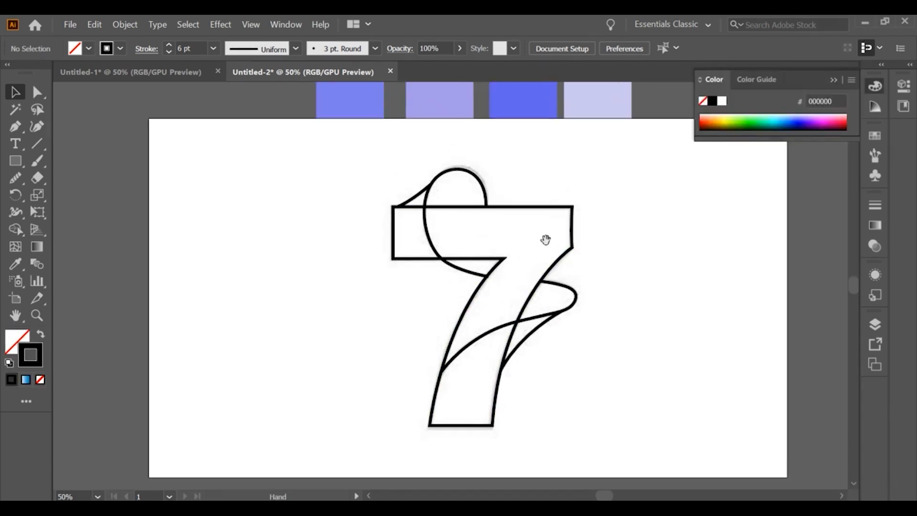
Try to apply a linear gradient to the 7 outline's stroke and recolor it from the first swatch above the artboard
click(527, 207)
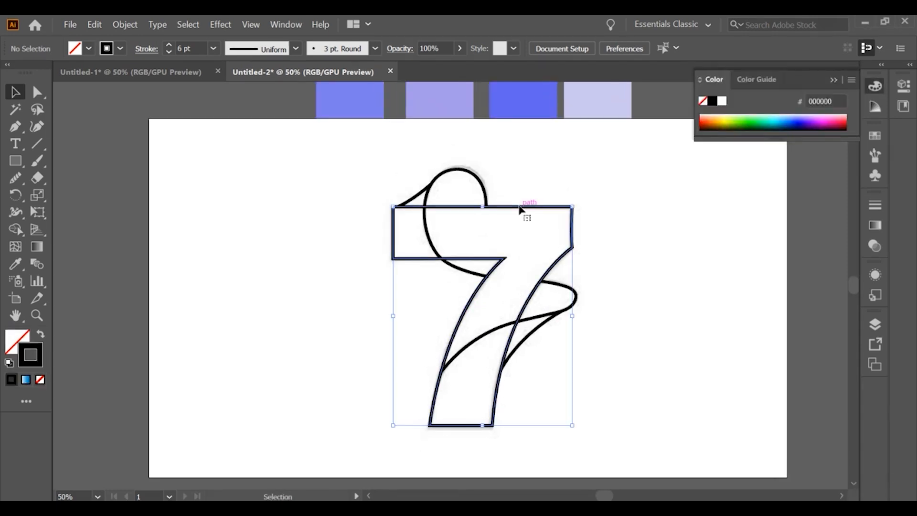
click(874, 225)
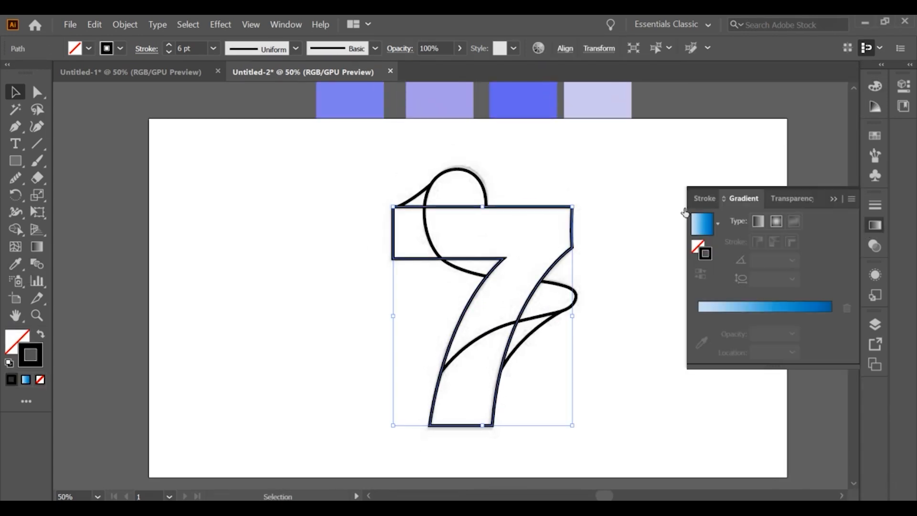
click(737, 316)
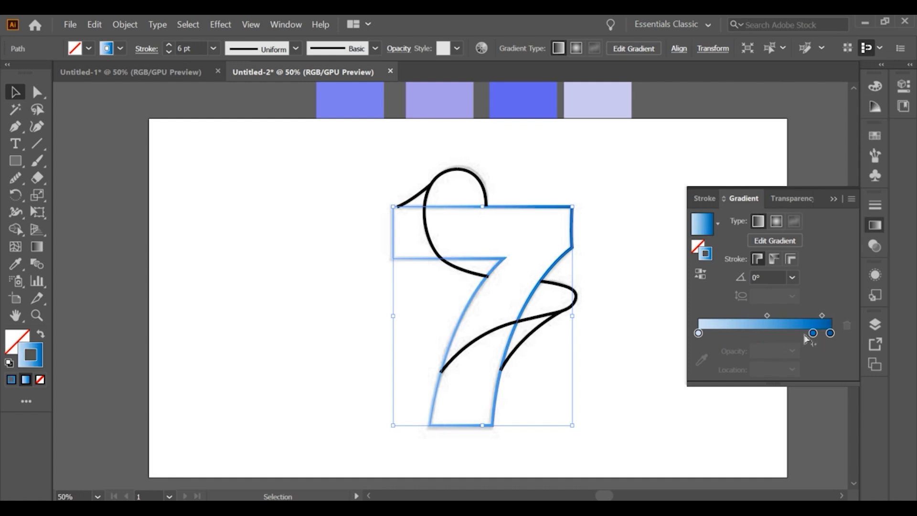
drag(813, 332, 771, 333)
click(699, 333)
click(26, 263)
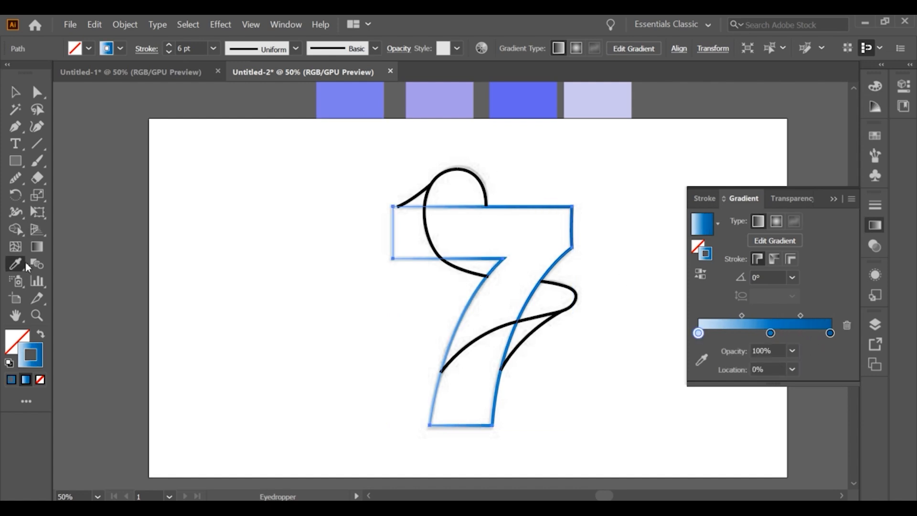
click(358, 96)
Undo the gradient changes to the 7 outline's stroke
key(ctrl+z)
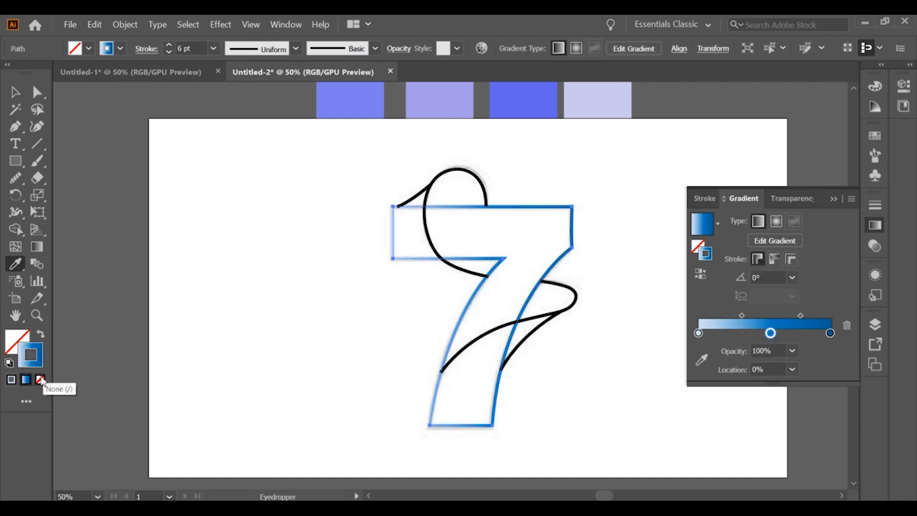
click(10, 364)
key(ctrl+z)
key(ctrl+z)
key(ctrl+z)
ctrl+click(260, 284)
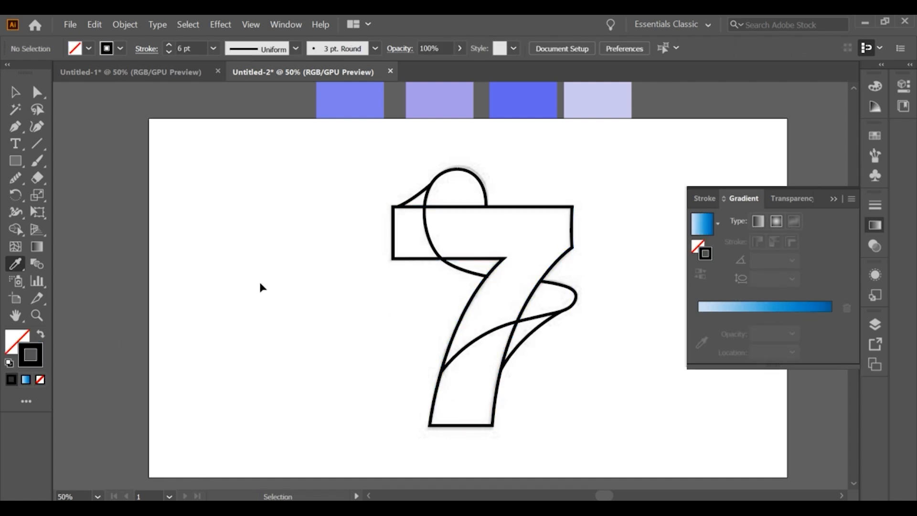
Fill the 7 outline with a three-stop linear gradient whose middle stop is at about 45%
ctrl+click(491, 208)
click(14, 92)
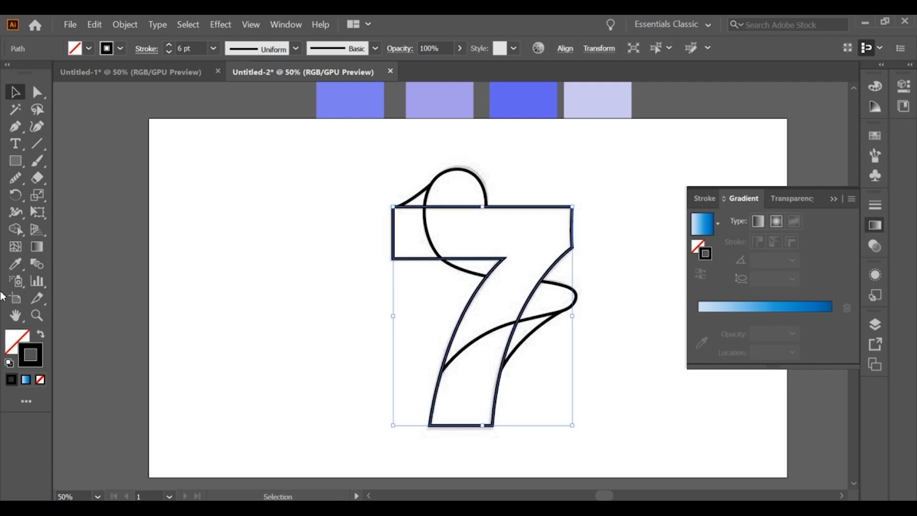
click(13, 339)
click(878, 229)
click(759, 303)
mouse_move(773, 333)
mouse_down()
mouse_move(800, 348)
mouse_move(758, 334)
mouse_up()
drag(814, 334, 812, 355)
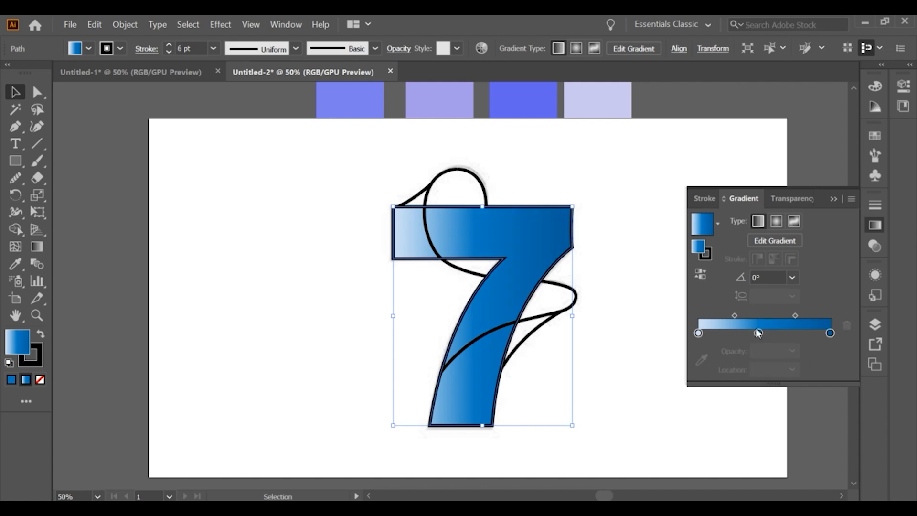
Recolor the gradient's first, middle and last stops from the first, second and third swatches above the artboard
drag(702, 336, 704, 356)
click(698, 333)
click(701, 360)
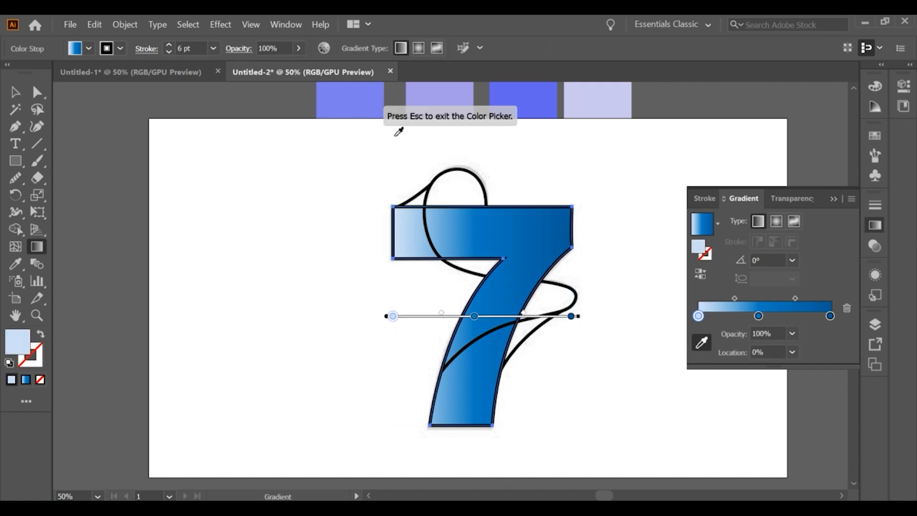
click(364, 106)
click(758, 316)
click(452, 112)
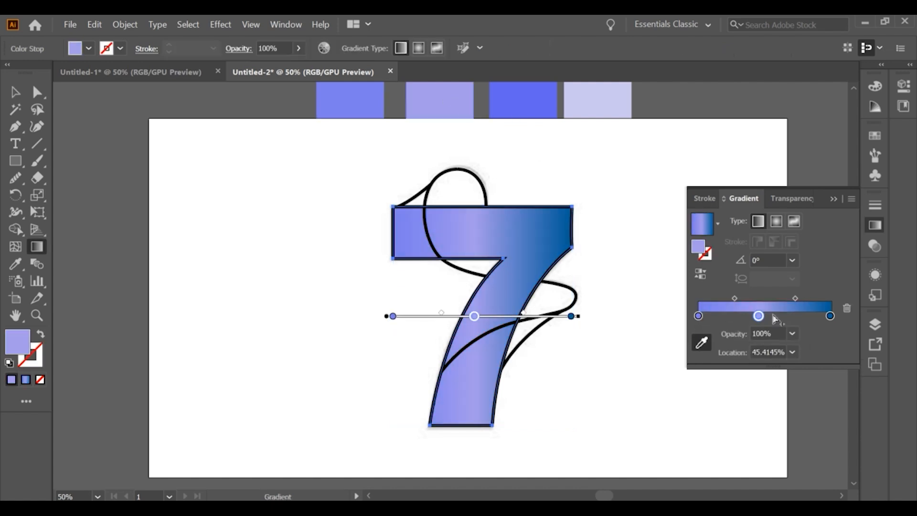
click(831, 317)
click(528, 96)
click(18, 93)
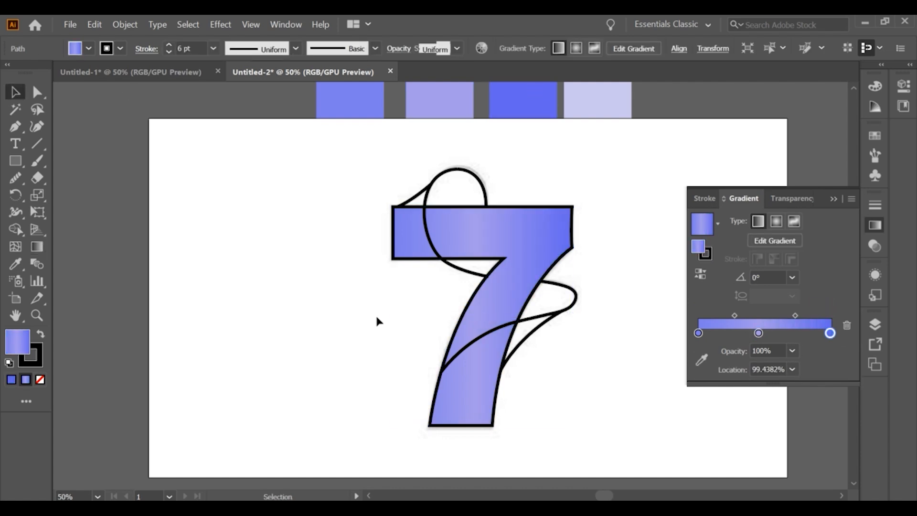
click(374, 313)
Redirect the 7's gradient straight down at -90°, from the bar's upper edge to about the middle of the stem
drag(523, 241, 532, 195)
click(531, 200)
key(g)
drag(512, 159, 497, 301)
key(v)
click(290, 219)
click(510, 184)
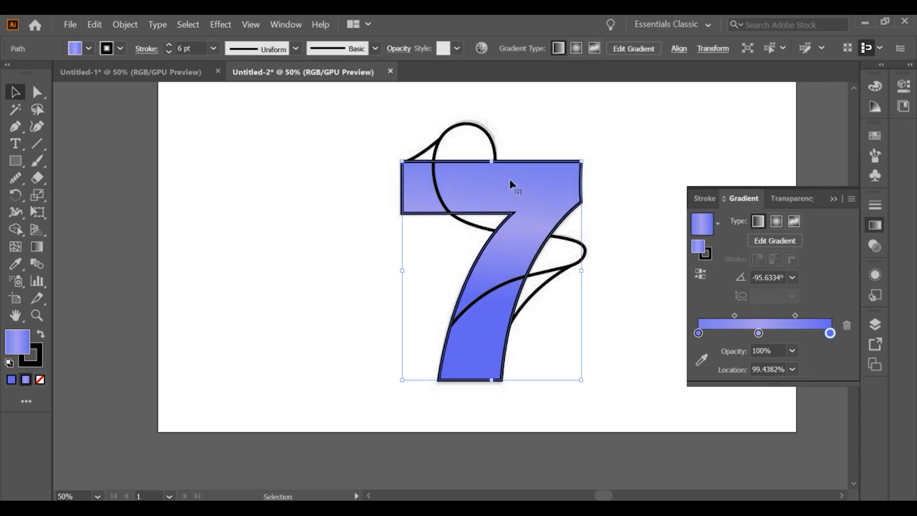
key(g)
mouse_move(514, 160)
mouse_down()
mouse_move(497, 307)
mouse_move(515, 281)
mouse_move(507, 313)
mouse_up()
click(15, 93)
click(230, 159)
scroll(397, 233, down, 1)
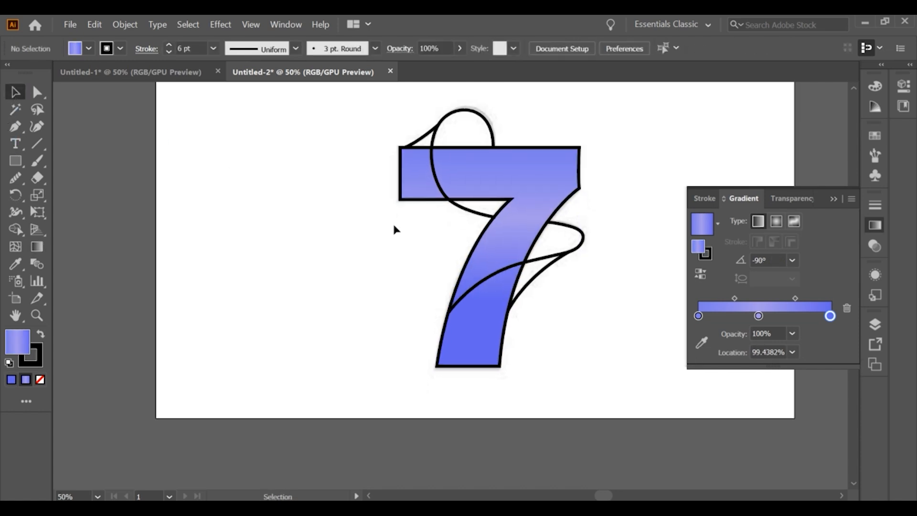
Make the part of the upper loop above the bar its own closed shape with Shape Builder
drag(471, 197, 464, 249)
scroll(457, 193, up, 2)
click(405, 176)
drag(339, 164, 480, 214)
click(17, 235)
click(442, 184)
click(15, 94)
click(381, 143)
Copy the 7's gradient to the upper loop and run it diagonally at about -158°, from beyond its upper right to its lower left
click(467, 133)
scroll(487, 167, down, 1)
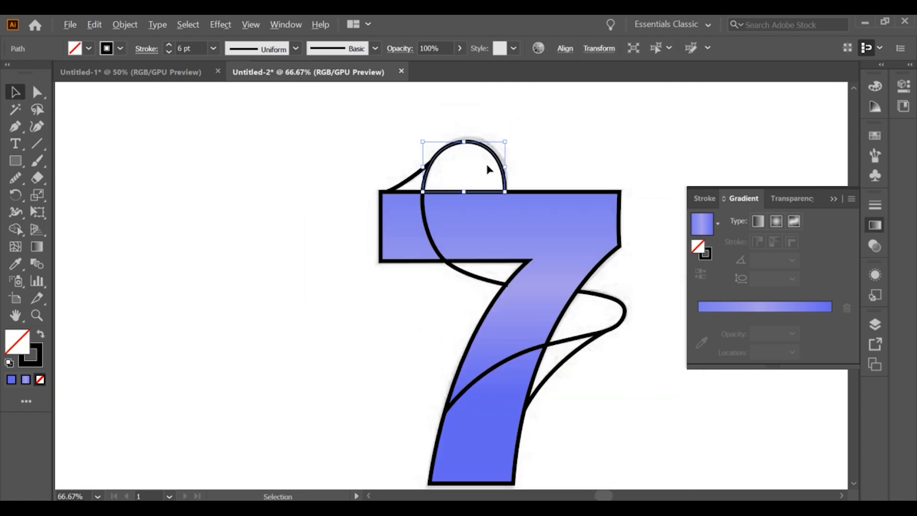
click(15, 263)
click(503, 217)
click(37, 245)
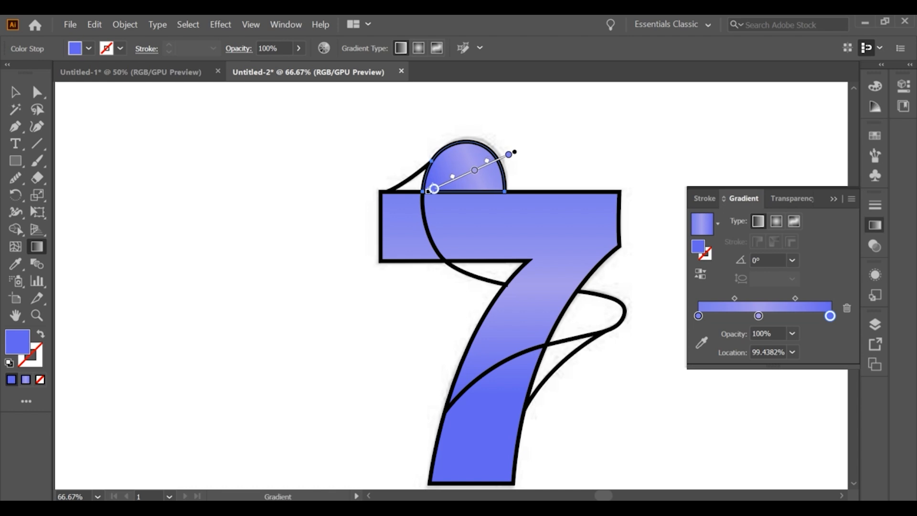
click(469, 174)
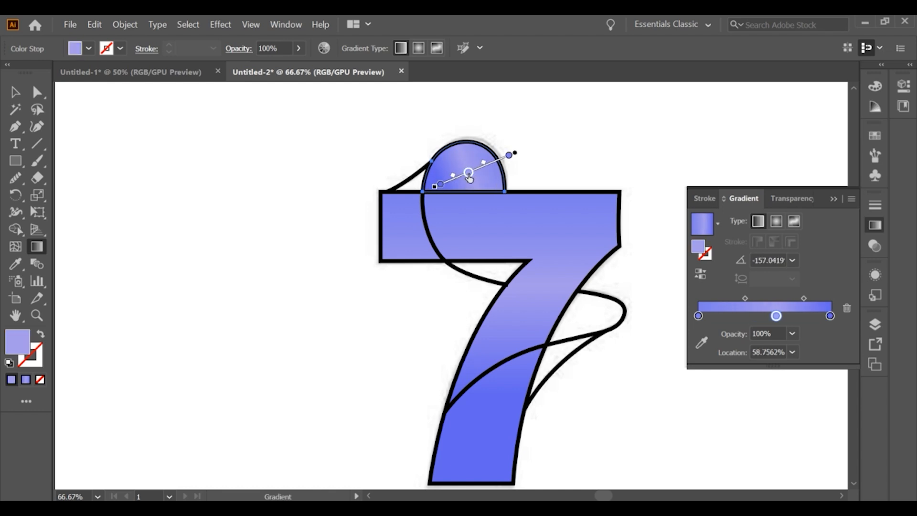
drag(563, 136, 450, 179)
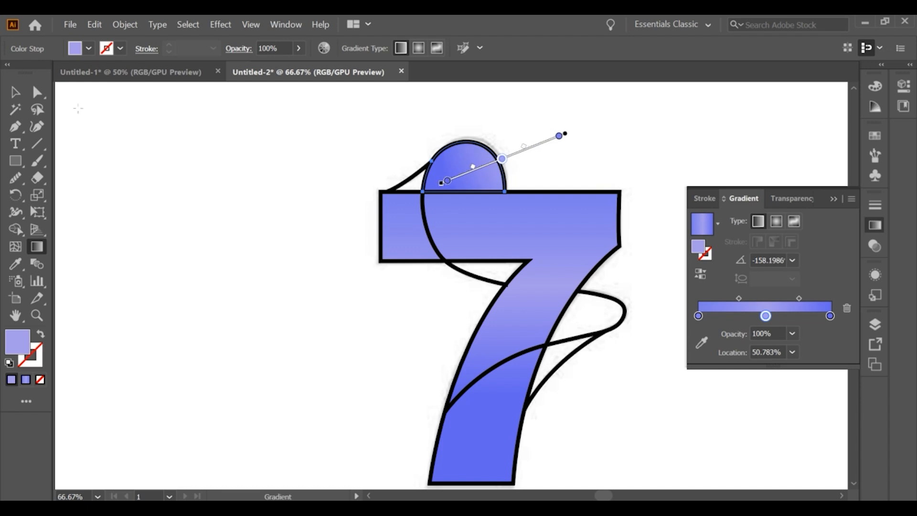
click(16, 92)
click(248, 163)
Create a separate gradient-filled shape between the bar's lower edge, the stem and the upper flourish's curve with Shape Builder
scroll(275, 172, down, 1)
drag(409, 240, 436, 221)
scroll(435, 215, up, 1)
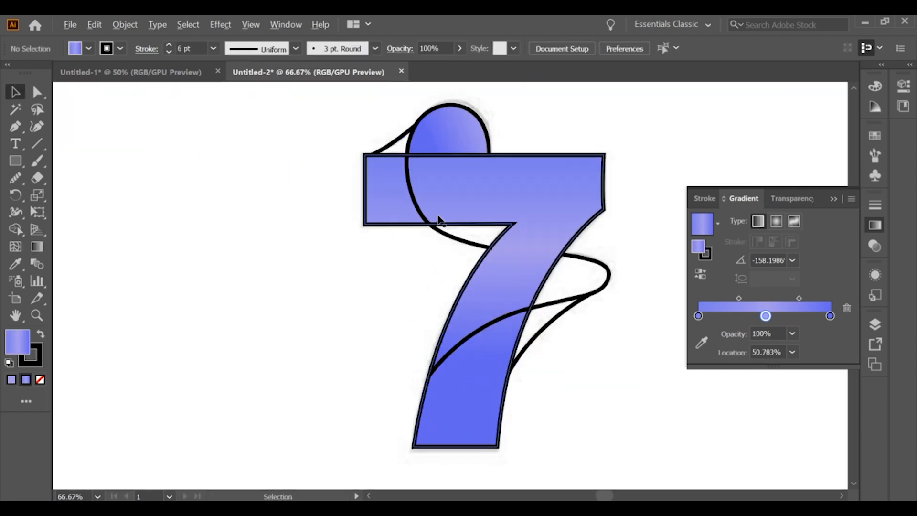
scroll(442, 201, up, 1)
drag(420, 263, 539, 231)
click(15, 229)
click(473, 254)
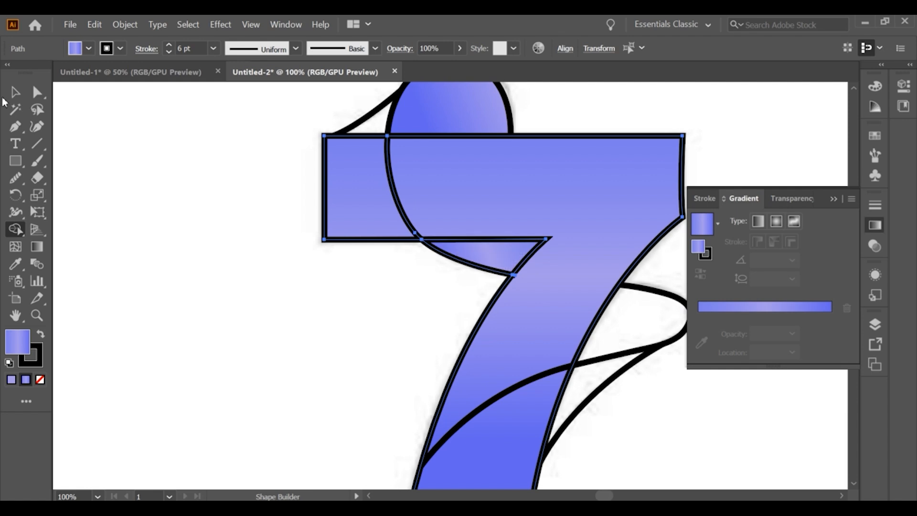
click(16, 92)
click(250, 246)
scroll(253, 249, down, 4)
drag(276, 268, 401, 270)
scroll(419, 278, up, 2)
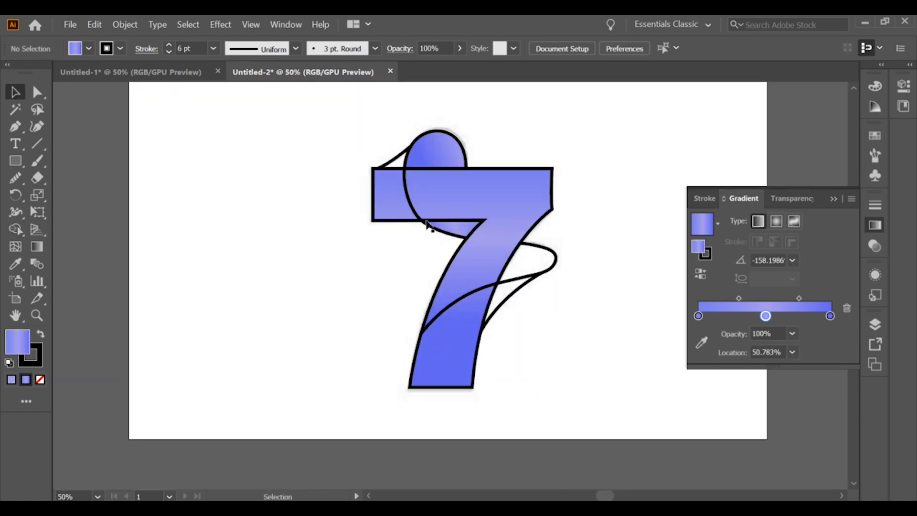
Redirect the gradient of the small piece below the bar almost horizontally, at about -2.5°, from its left end to its right
click(426, 224)
click(419, 238)
scroll(420, 234, up, 2)
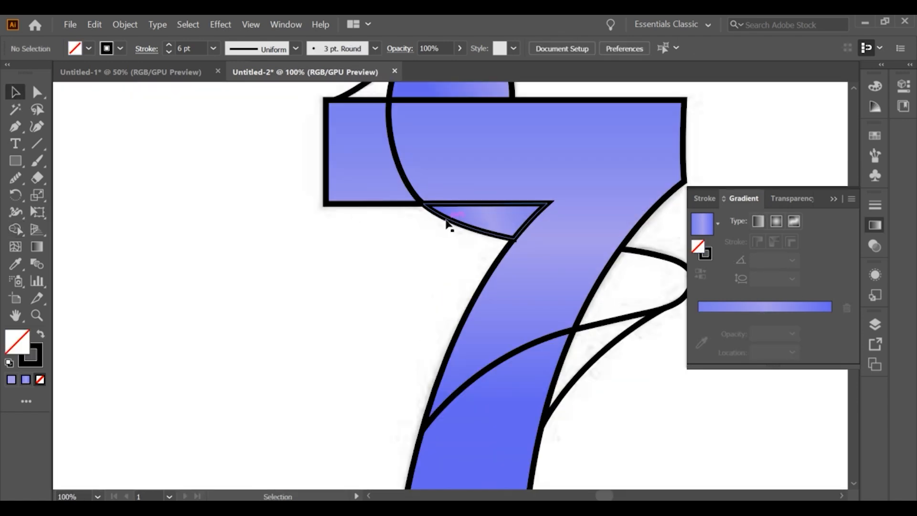
click(447, 223)
click(443, 228)
scroll(443, 229, down, 2)
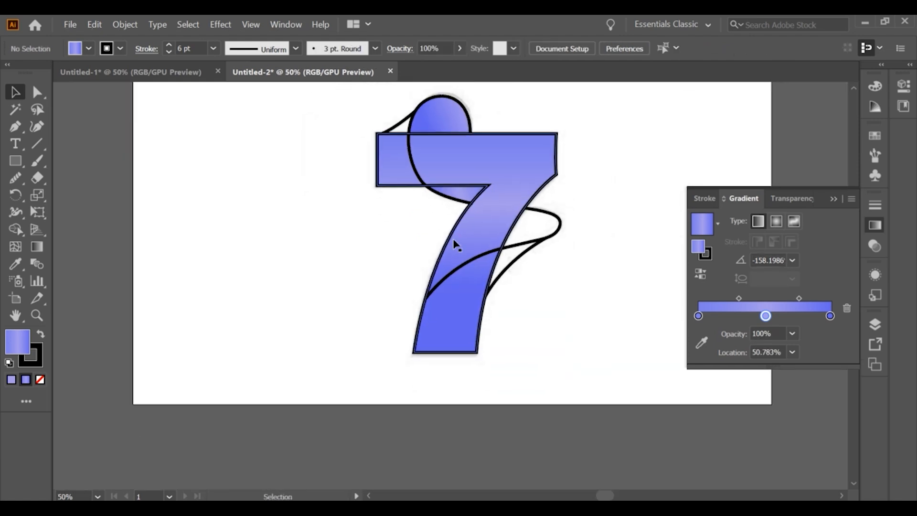
scroll(451, 247, up, 2)
click(468, 194)
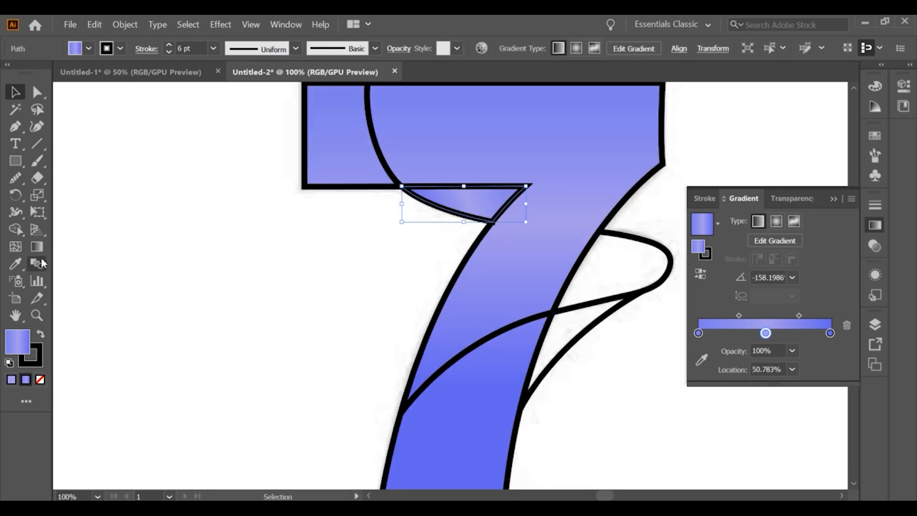
key(g)
click(466, 196)
drag(405, 194, 511, 199)
click(15, 92)
click(186, 211)
Make the lower flourish's loop to the right of the stem a separate gradient-filled shape with Shape Builder
scroll(346, 220, down, 2)
drag(378, 225, 405, 264)
drag(459, 303, 467, 254)
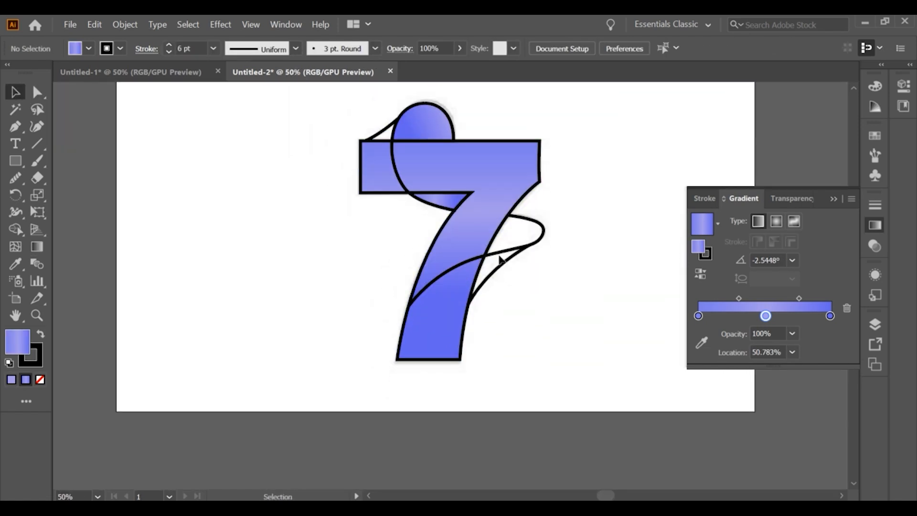
scroll(532, 231, up, 2)
key(ctrl+a)
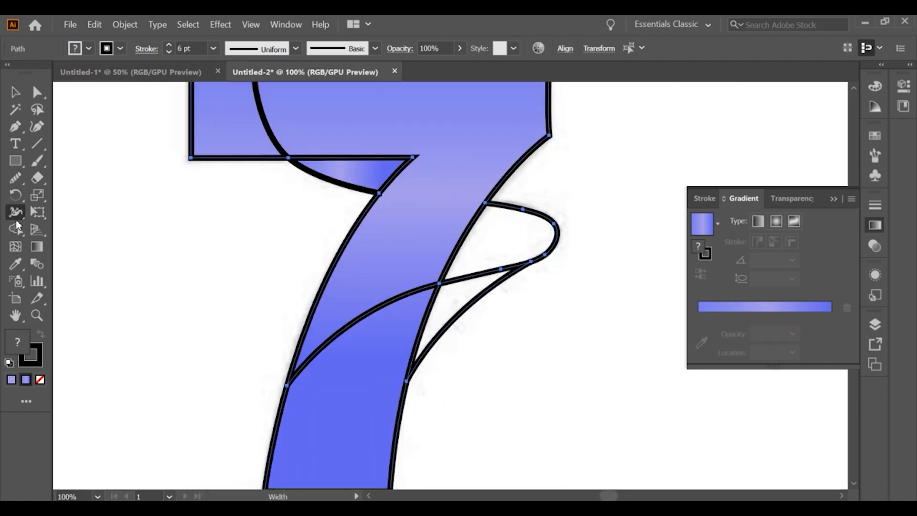
key(shift+m)
click(508, 243)
click(15, 91)
click(158, 205)
Redirect the lower loop's gradient diagonally at about -156°, from beyond its upper right to its lower left
click(545, 236)
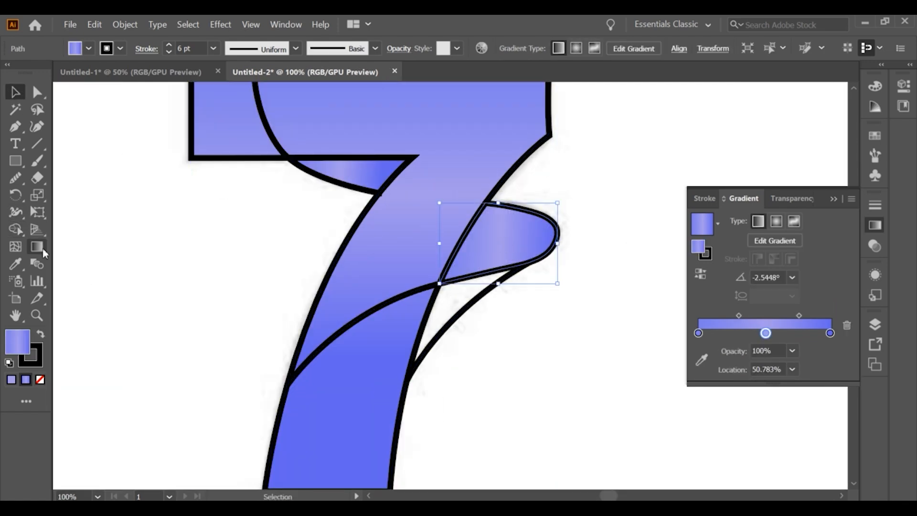
click(37, 246)
mouse_move(593, 208)
mouse_down()
mouse_move(475, 239)
mouse_move(462, 258)
mouse_up()
click(15, 92)
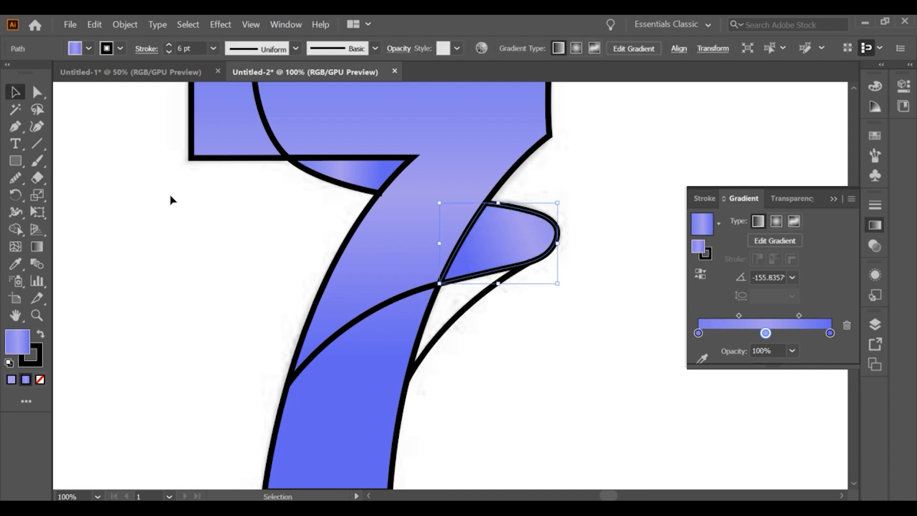
Make the narrow area between the stem, the lower loop and the flourish's return line a separate shape with Shape Builder
click(172, 199)
drag(334, 301, 393, 234)
scroll(394, 230, down, 1)
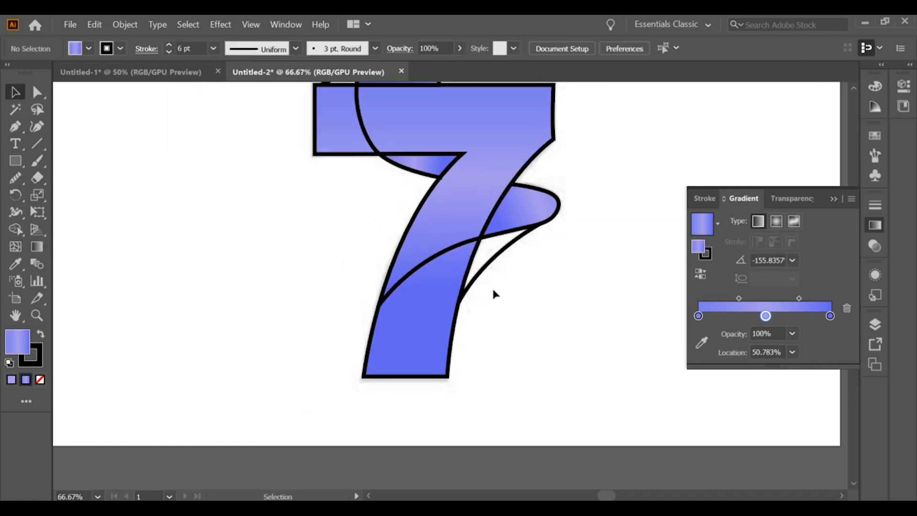
click(511, 268)
click(581, 271)
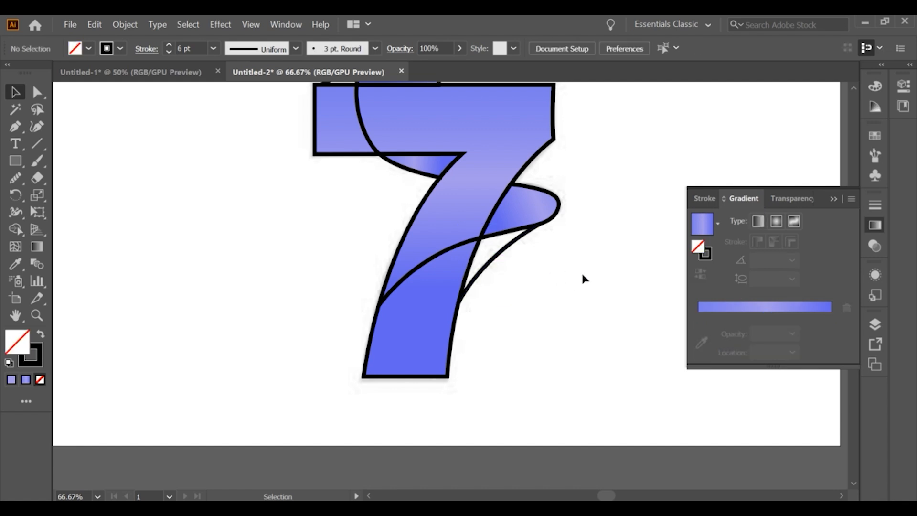
click(491, 262)
scroll(499, 264, down, 1)
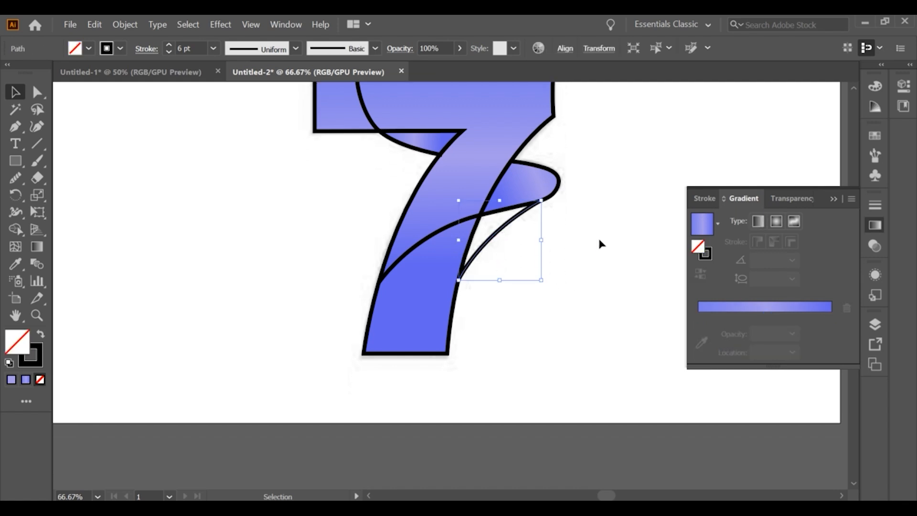
key(ctrl+a)
click(16, 229)
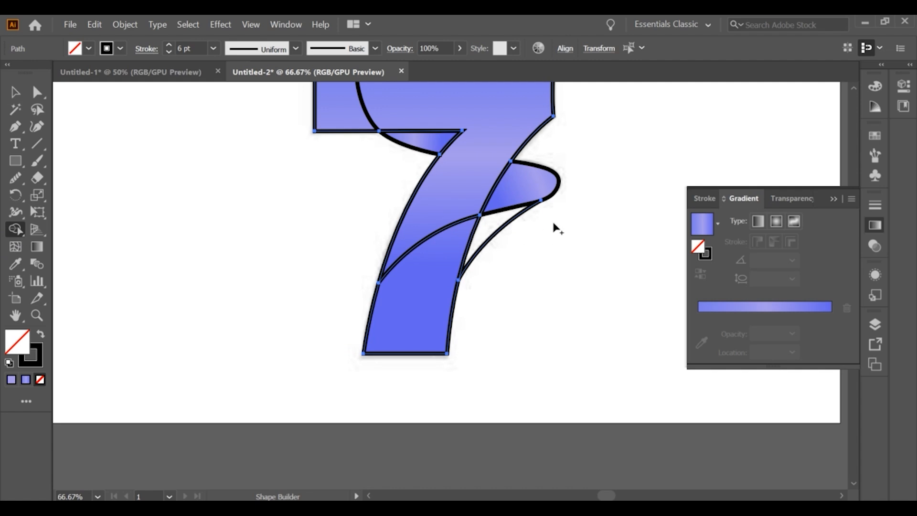
key(v)
key(ctrl+a)
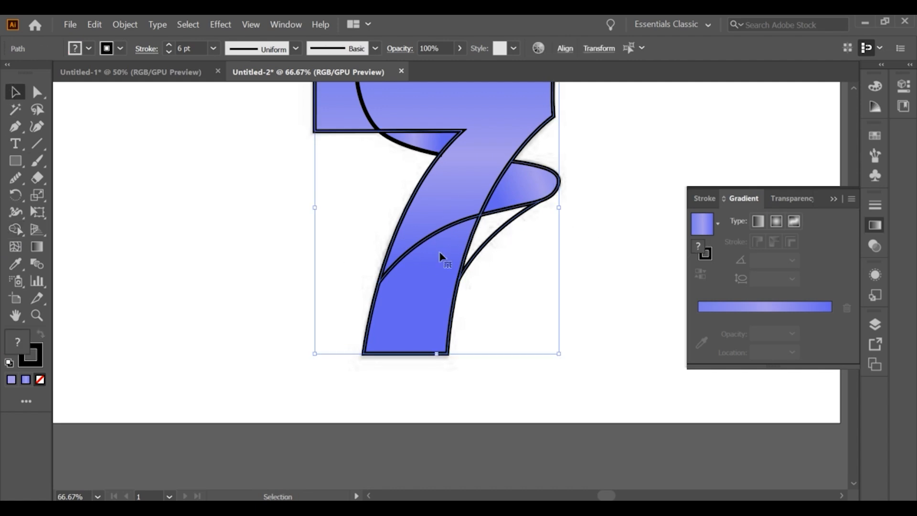
click(19, 233)
click(483, 231)
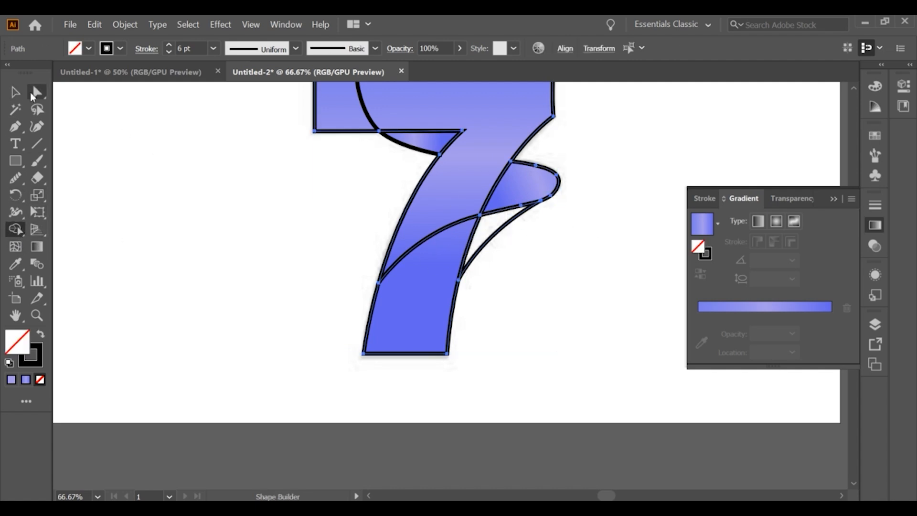
Fill the narrow piece under the lower loop with the loop's blue-violet gradient using the Eyedropper
click(16, 91)
click(521, 254)
click(498, 231)
click(16, 263)
click(515, 190)
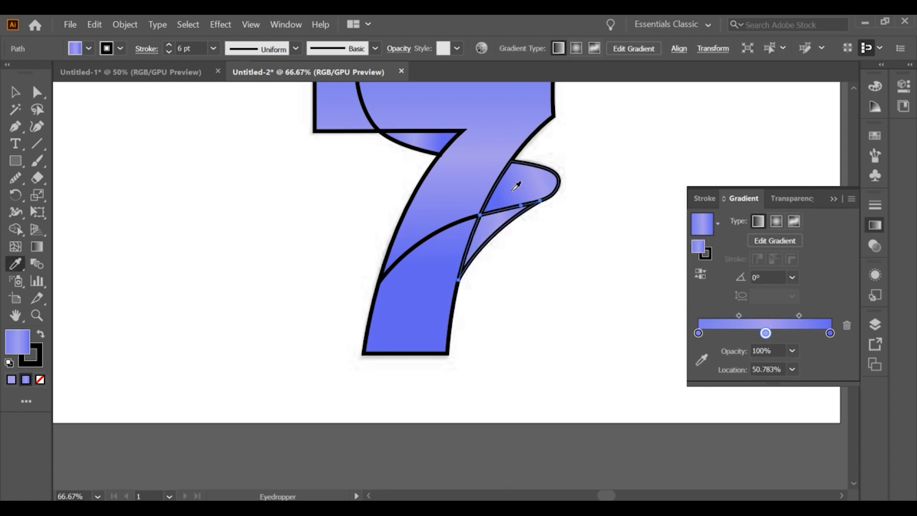
click(153, 165)
Examine the whole 7 and the narrow piece under the lower loop to check the gradient fills
scroll(246, 184, down, 1)
drag(291, 143, 325, 257)
scroll(403, 258, up, 1)
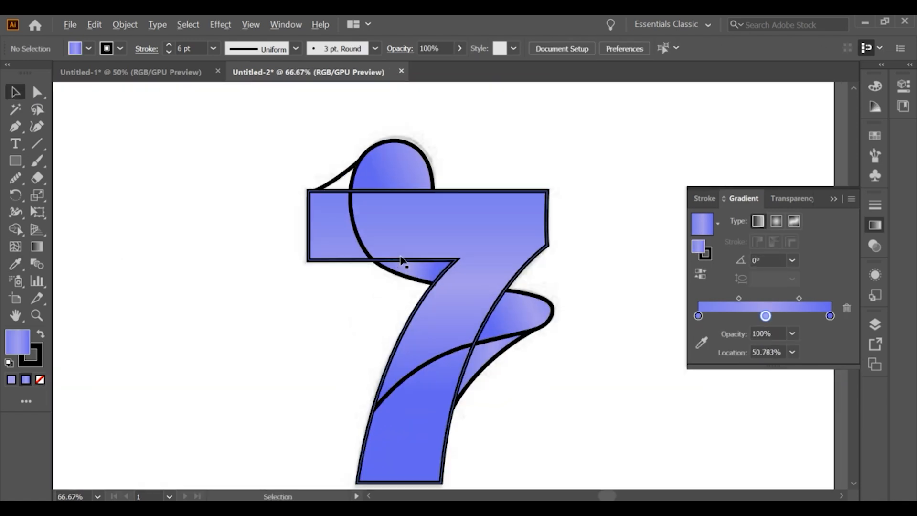
scroll(403, 261, down, 1)
drag(491, 323, 516, 276)
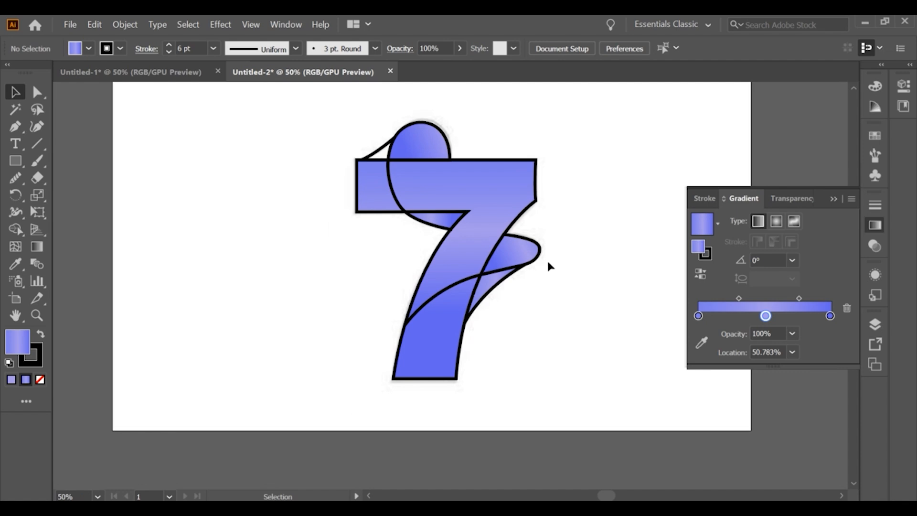
scroll(486, 327, up, 1)
drag(485, 330, 482, 279)
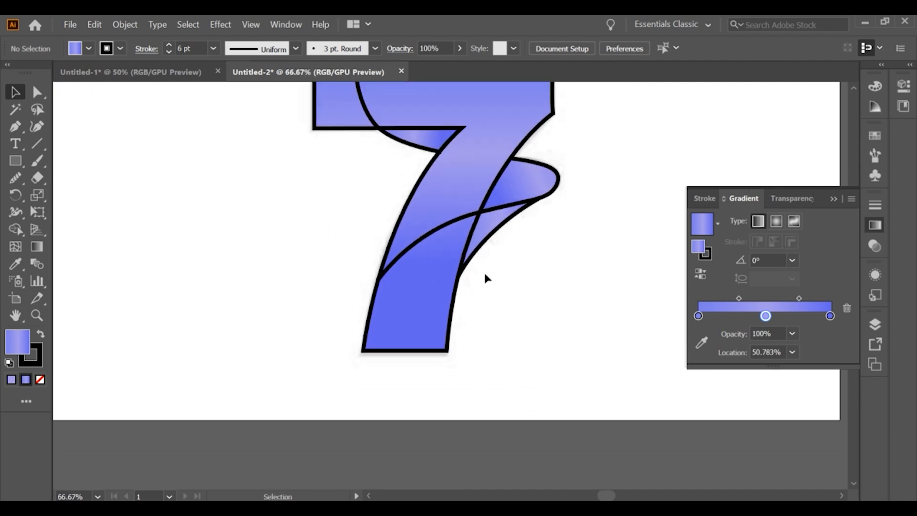
click(482, 246)
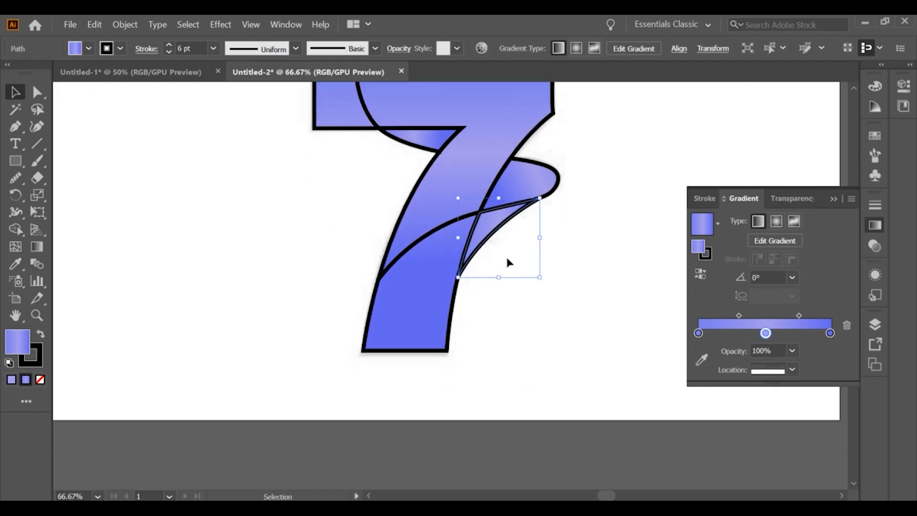
click(509, 280)
Make the triangular area between the bar's upper edge, the upper loop and its slanted line a separate shape with Shape Builder
scroll(512, 289, down, 1)
drag(483, 334, 498, 392)
scroll(419, 165, up, 3)
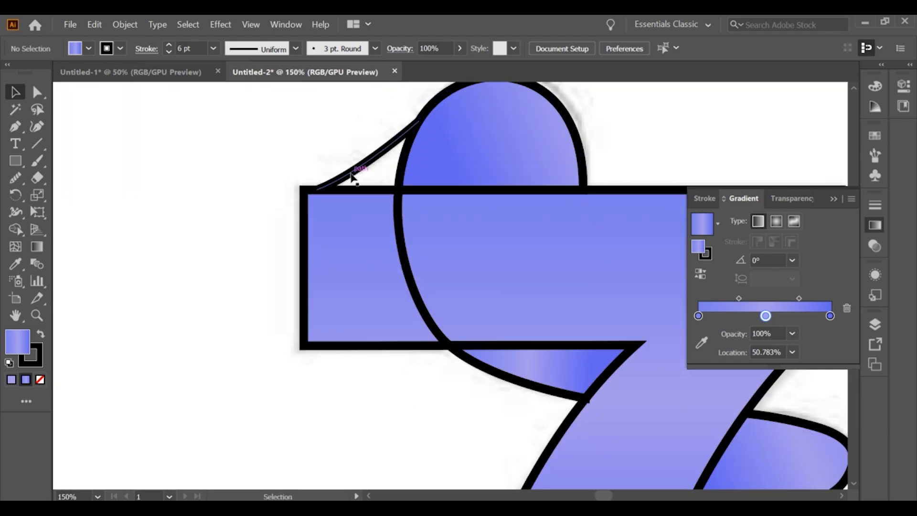
click(351, 170)
key(ctrl+a)
key(r)
click(14, 229)
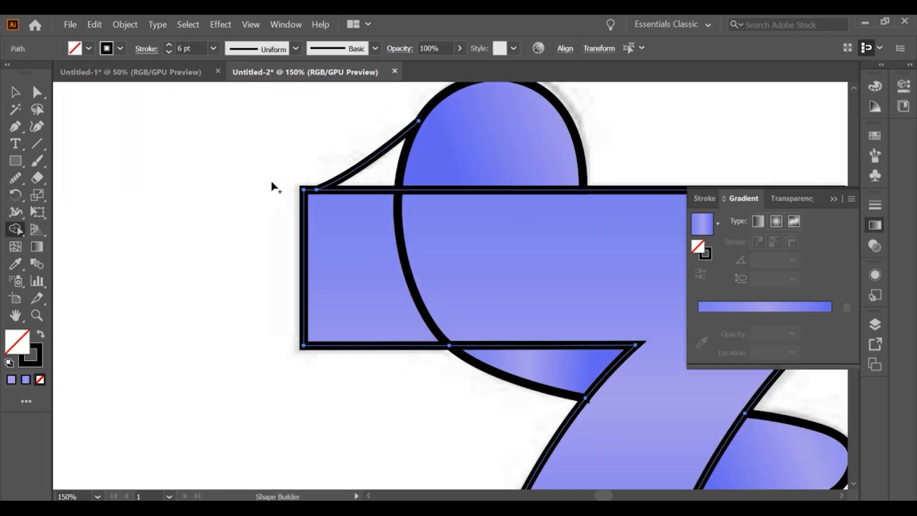
key(v)
drag(357, 114, 405, 184)
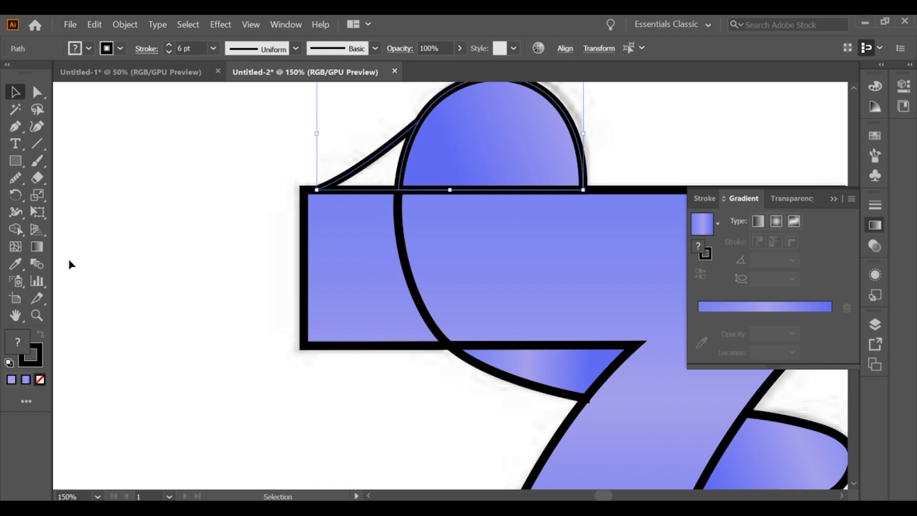
click(14, 231)
key(v)
shift+click(426, 244)
key(shift+m)
Try to fill the selected shapes around the upper loop with the loop's sampled gradient, and undo it
click(17, 94)
key(i)
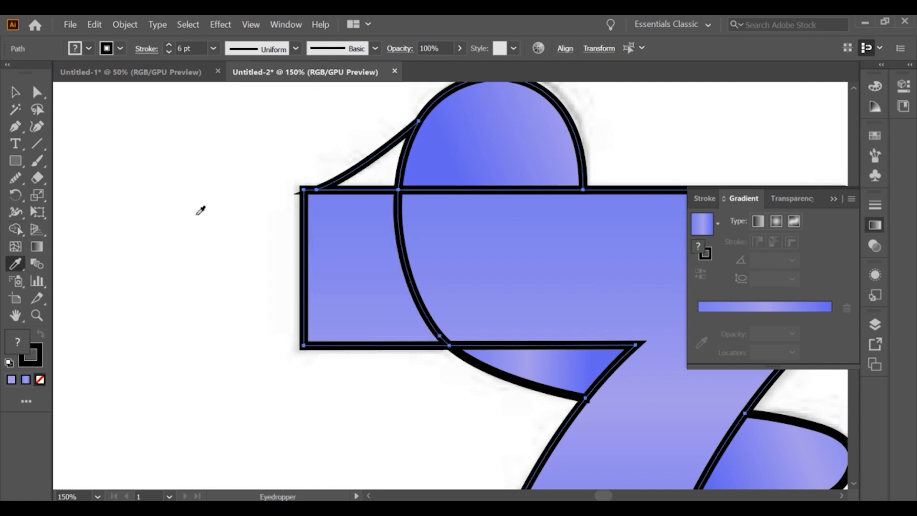
click(466, 150)
click(15, 92)
click(201, 200)
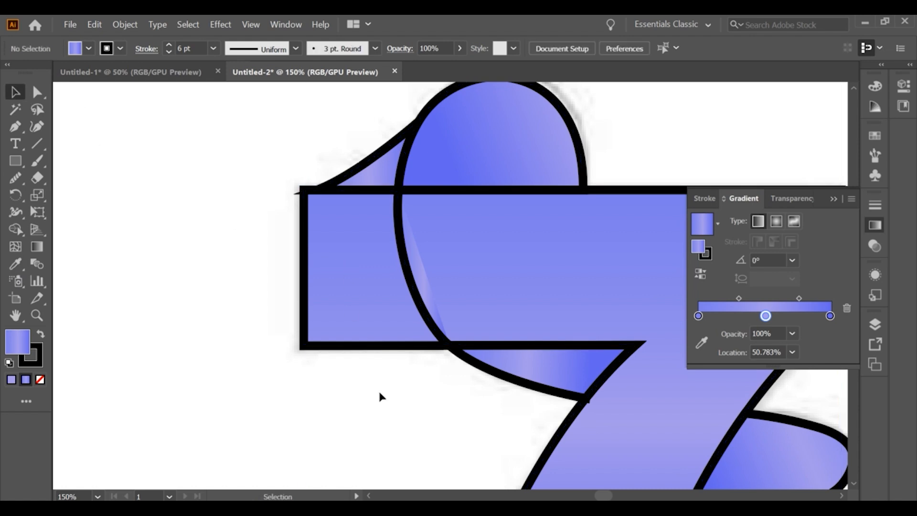
scroll(382, 381, down, 3)
scroll(382, 381, up, 2)
key(ctrl+z)
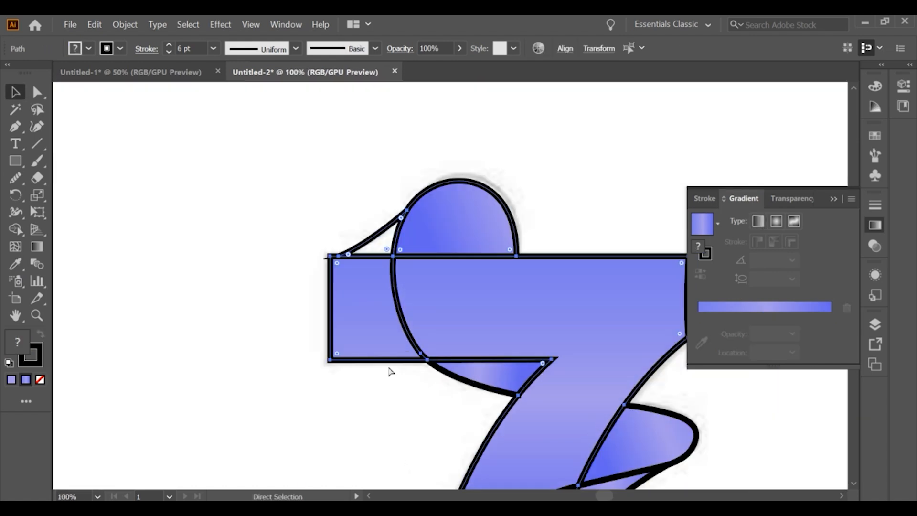
Try Shape Builder and the upper loop's sampled gradient again on the triangular area, and undo the fill
drag(282, 194, 352, 279)
click(10, 231)
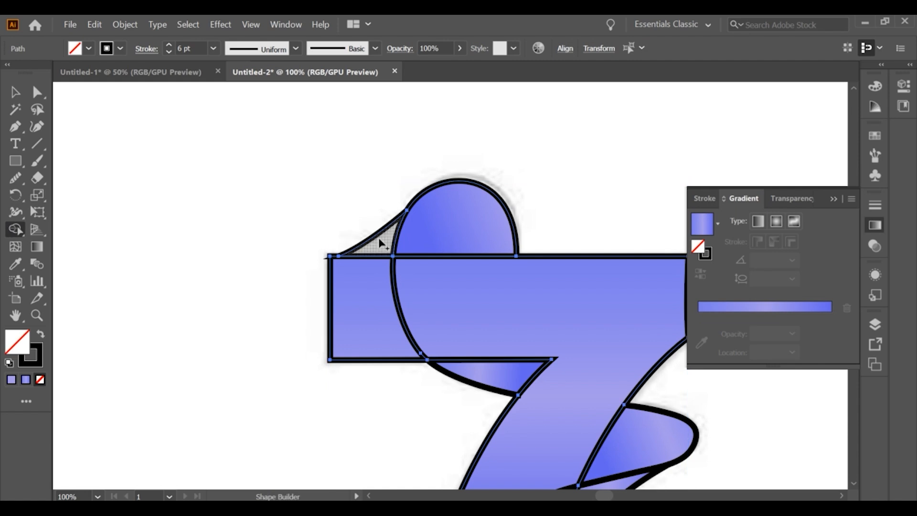
click(16, 263)
click(443, 239)
key(ctrl+z)
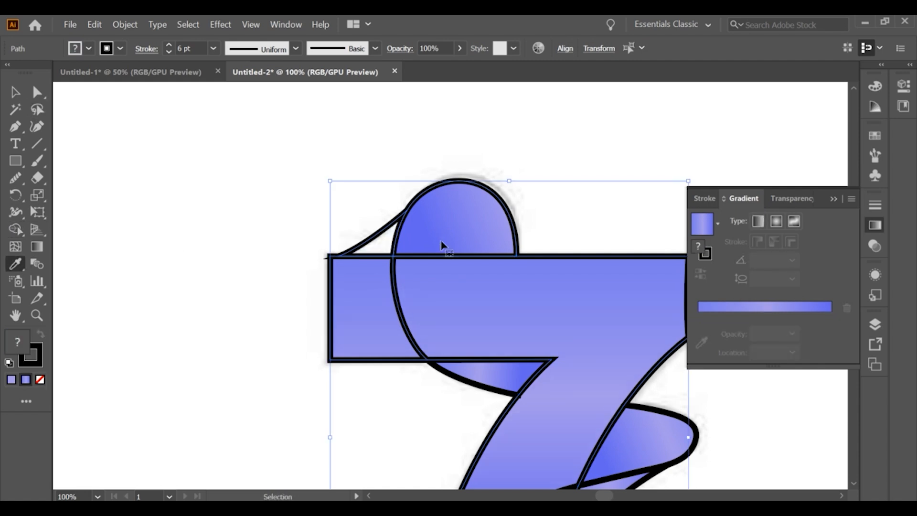
Select only the triangular piece beside the upper loop and fill it with the loop's gradient using the Eyedropper
click(15, 93)
click(106, 206)
scroll(334, 253, up, 2)
click(369, 245)
click(15, 264)
click(500, 190)
click(10, 93)
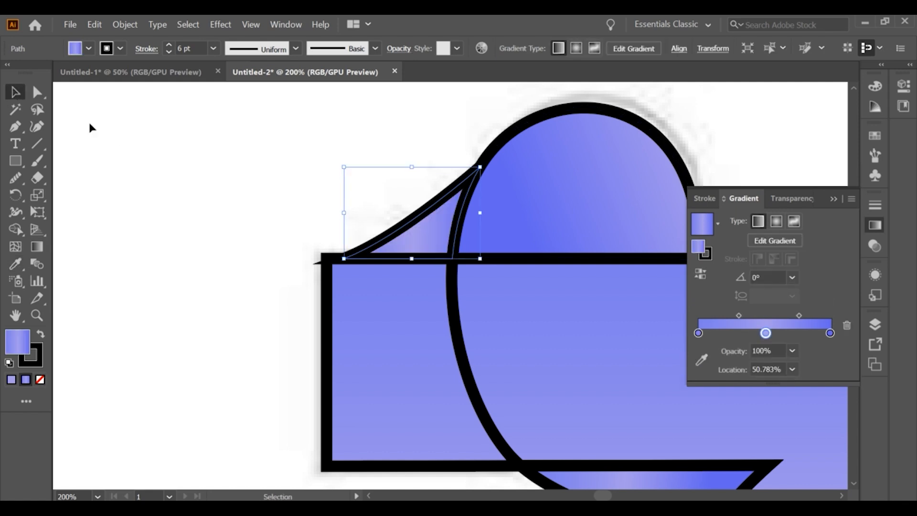
click(91, 127)
Try to trace from the bar's lower-left corner to the upper flourish's curve with the Pen tool, and undo it
scroll(240, 199, down, 4)
drag(268, 242, 449, 266)
scroll(468, 253, up, 2)
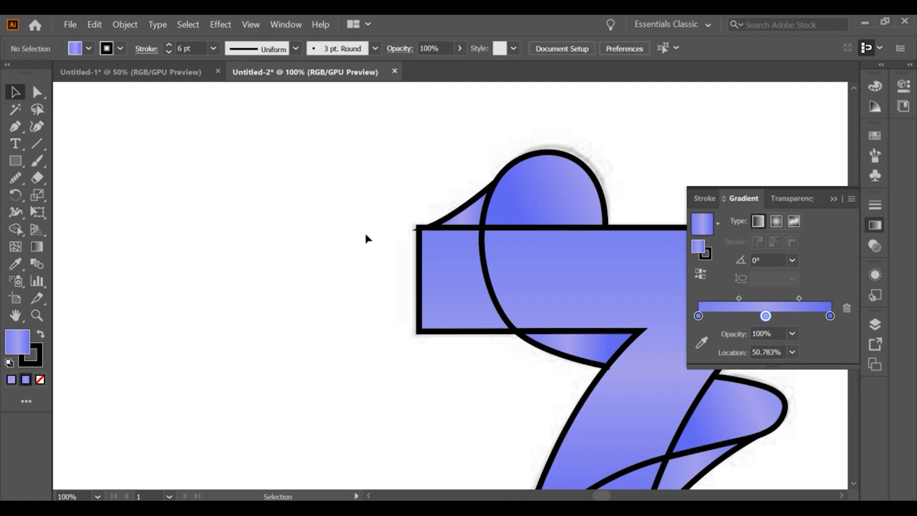
drag(463, 294, 439, 279)
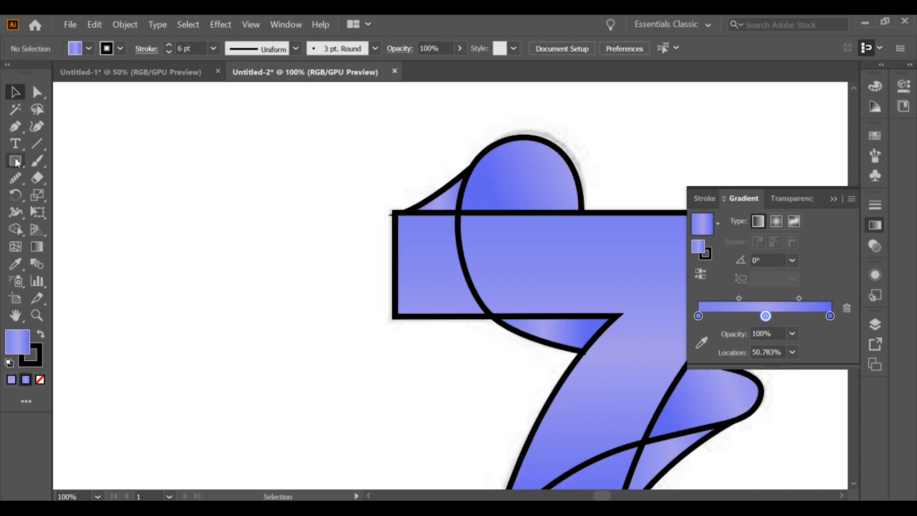
click(395, 316)
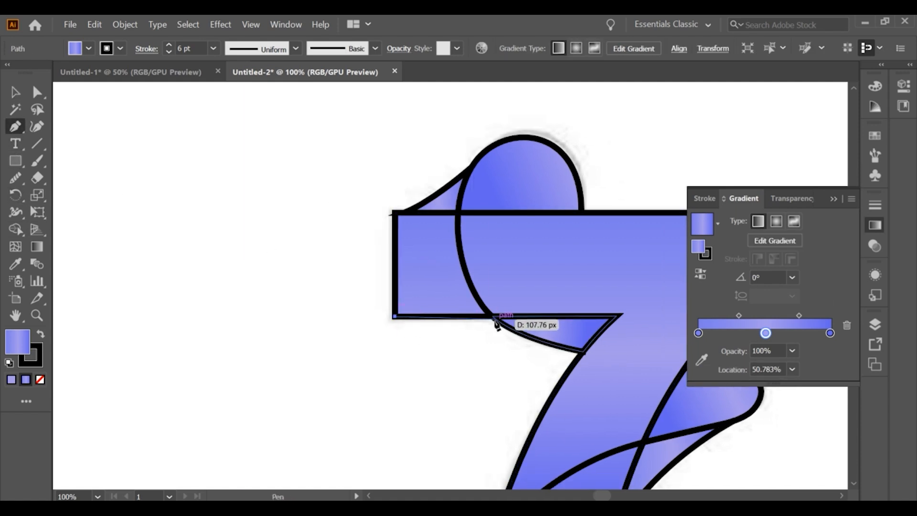
click(495, 315)
scroll(449, 238, up, 1)
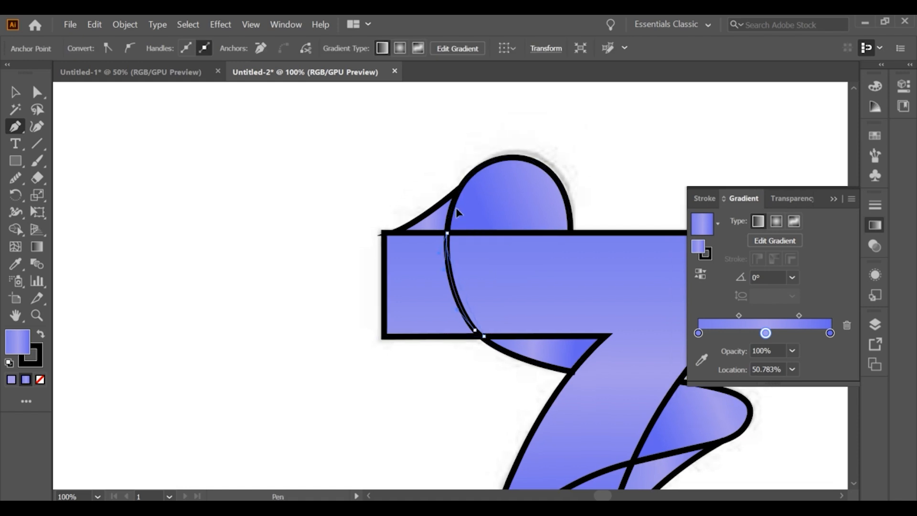
key(ctrl+z)
key(ctrl+z)
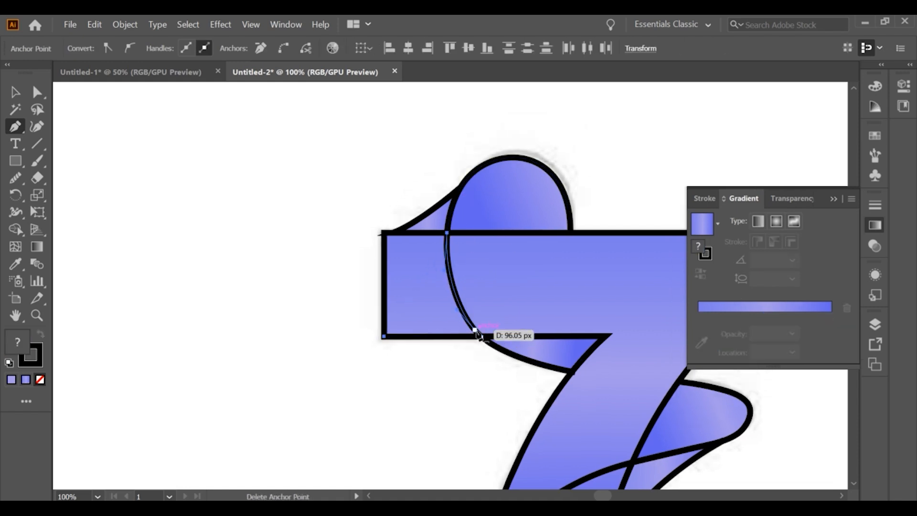
Trace a closed Pen shape over the bar's left end and the triangular piece, following the upper flourish's curve
ctrl+click(483, 362)
click(478, 337)
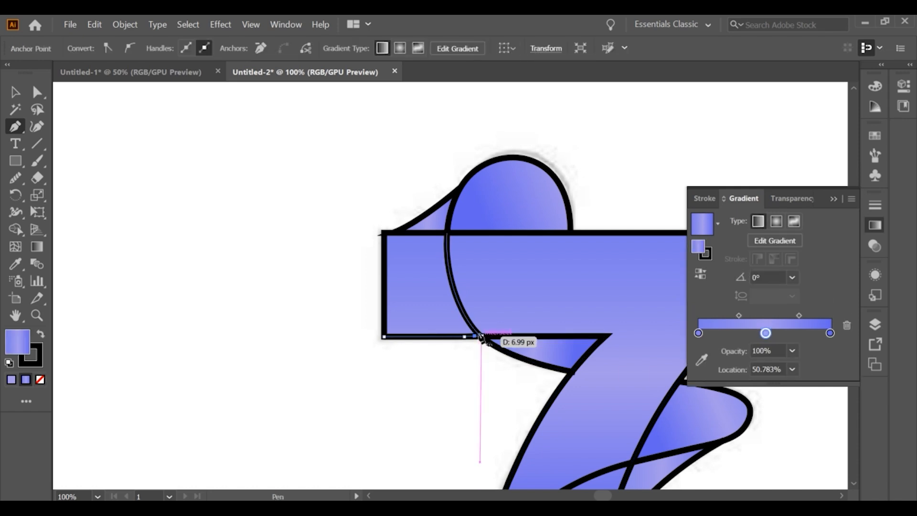
drag(448, 262, 448, 225)
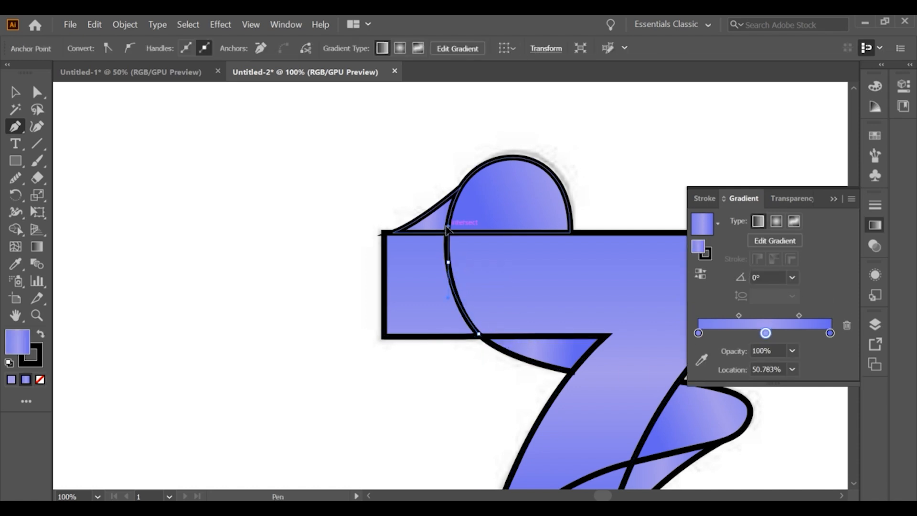
drag(471, 174, 472, 173)
click(464, 183)
drag(383, 234, 366, 237)
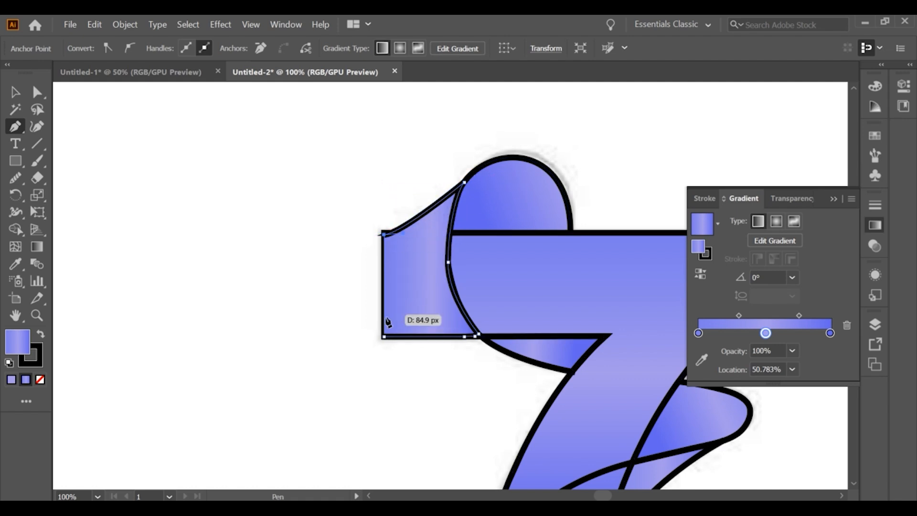
click(384, 336)
Remove the traced shape's stroke and fill it with the lightest lavender from the colour swatches above the artboard
click(15, 92)
key(ctrl+minus)
key(ctrl+F9)
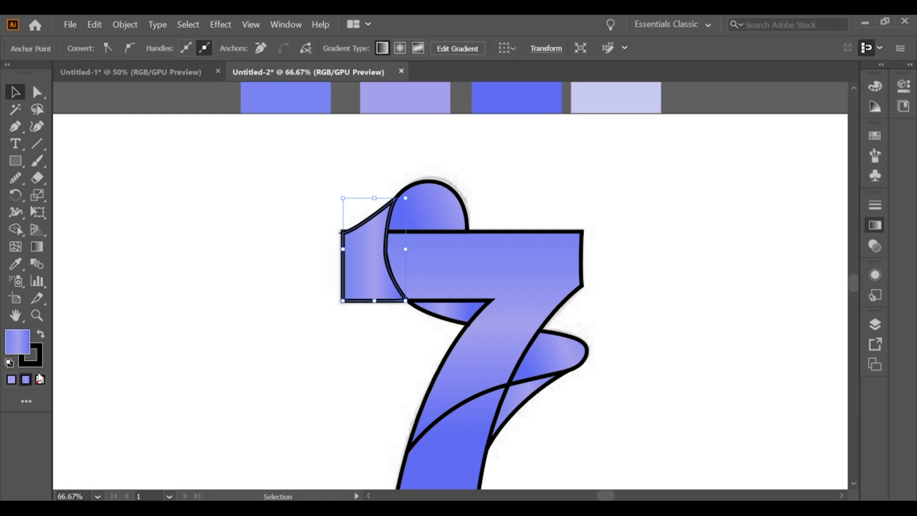
click(40, 379)
key(ctrl+minus)
key(i)
click(540, 117)
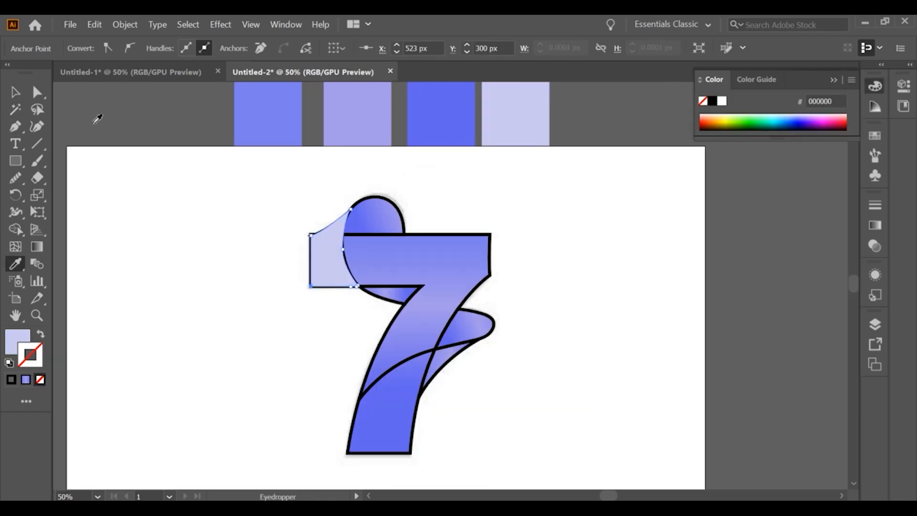
key(v)
key(ctrl+plus)
key(ctrl+plus)
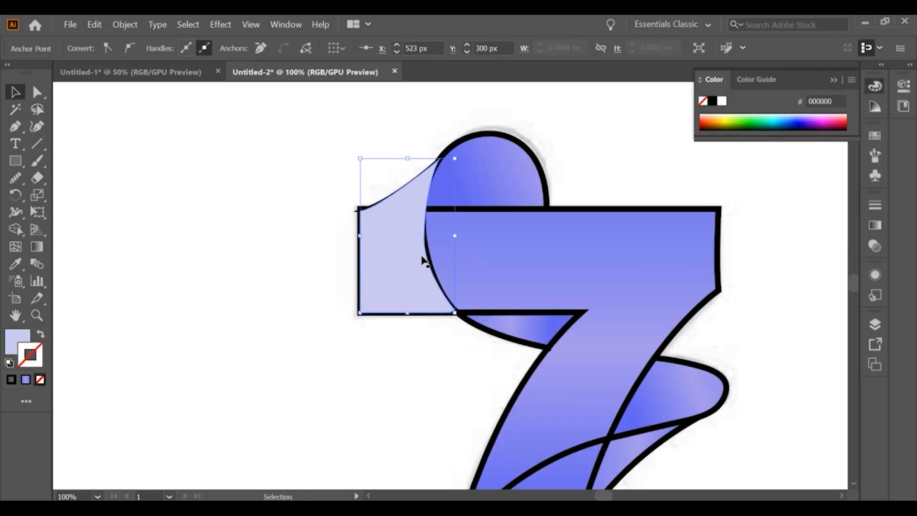
key(ctrl+shift+a)
Expand the stroke, without the fill, of the small gradient piece below the bar and ungroup the result
key(ctrl+minus)
key(ctrl+plus)
key(ctrl+minus)
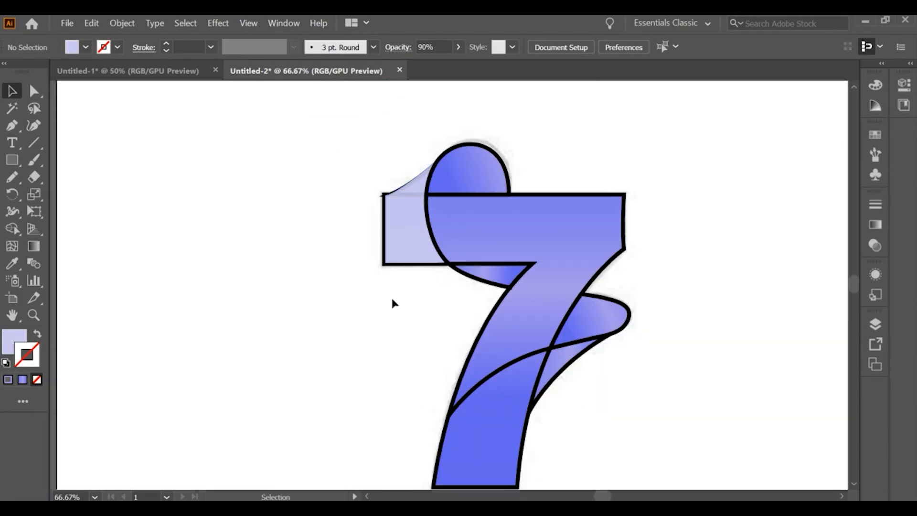
click(491, 268)
click(120, 25)
click(140, 160)
click(401, 211)
click(422, 345)
click(359, 269)
right_click(477, 264)
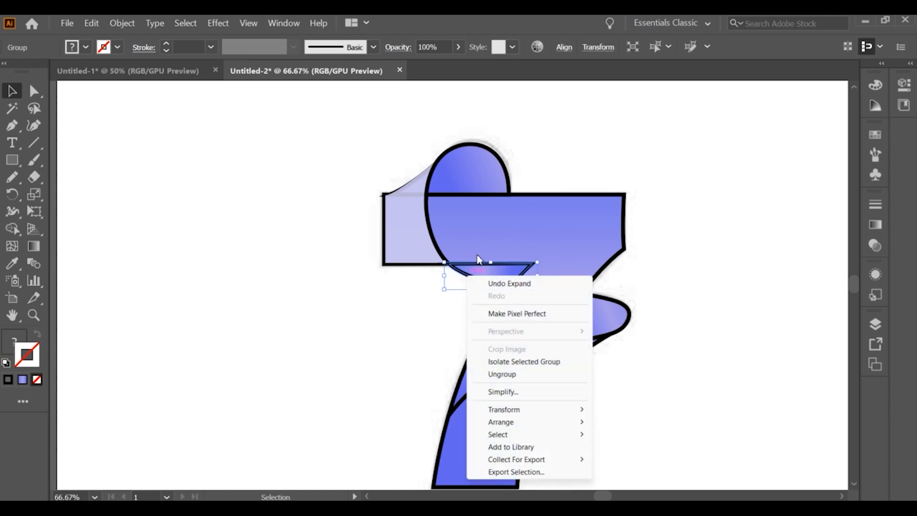
click(507, 373)
click(459, 285)
scroll(451, 302, down, 2)
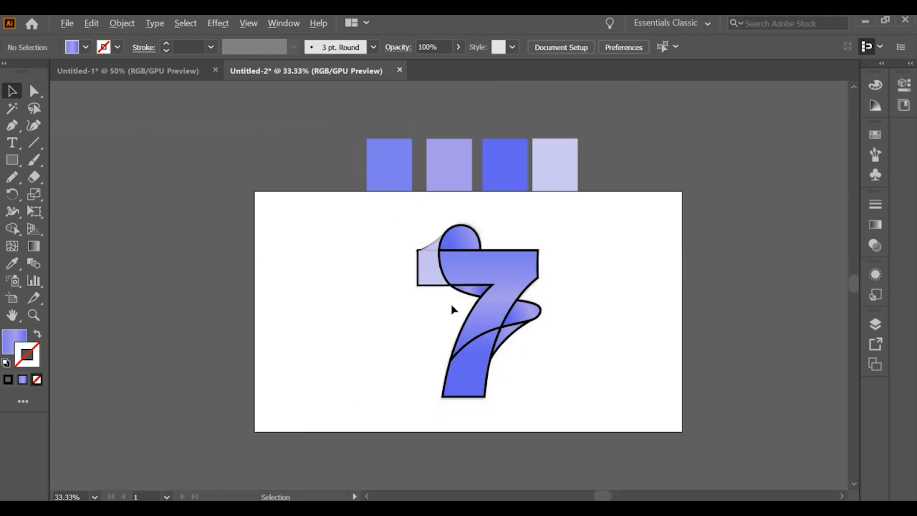
scroll(443, 293, up, 2)
click(455, 199)
click(121, 23)
click(138, 160)
click(400, 211)
click(400, 211)
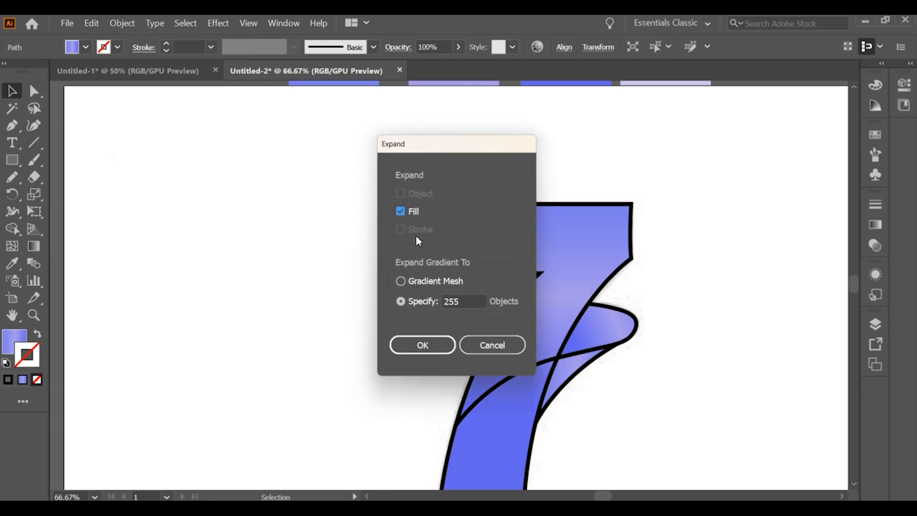
click(486, 341)
click(537, 167)
Expand the stroke, without the fill, of the large 7 shape and ungroup the result
click(594, 206)
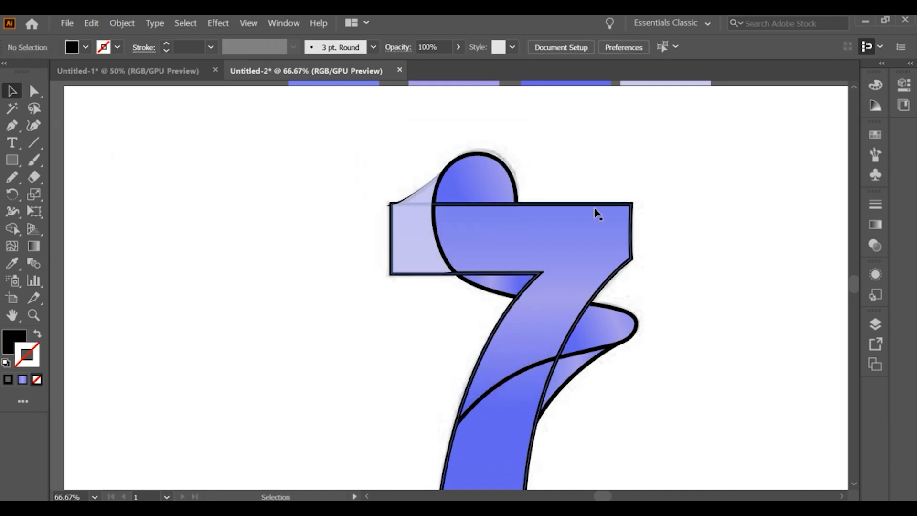
click(138, 24)
click(151, 160)
click(401, 210)
click(422, 344)
click(347, 266)
right_click(529, 205)
click(585, 302)
click(661, 258)
click(631, 213)
click(622, 359)
Start a Pen path at the stem's lower-right corner and trace up its right edge to the lower flourish
scroll(542, 370, down, 3)
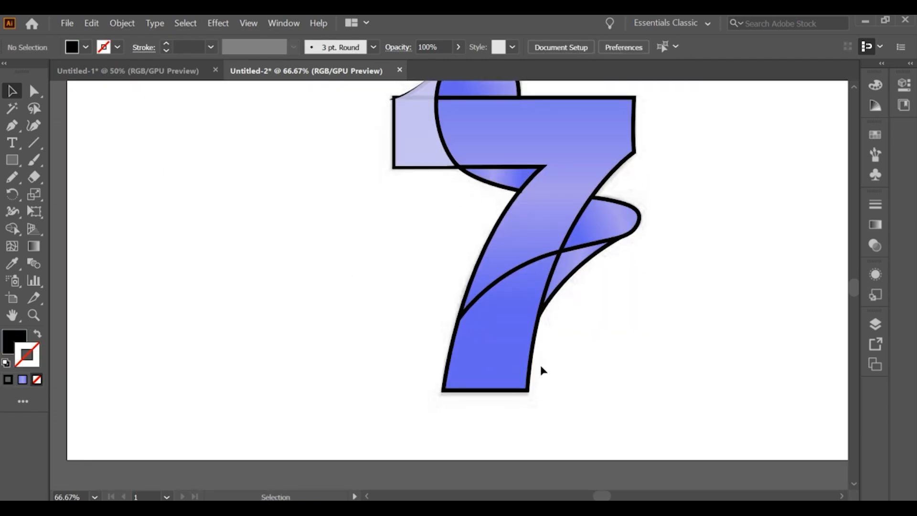
alt+scroll(530, 390, up, 1)
click(13, 130)
alt+scroll(545, 382, up, 3)
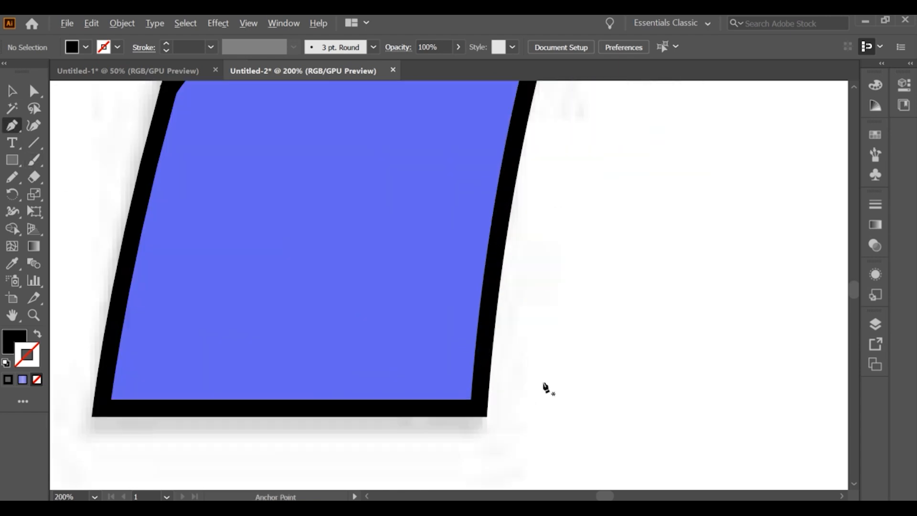
click(475, 405)
alt+scroll(480, 344, down, 3)
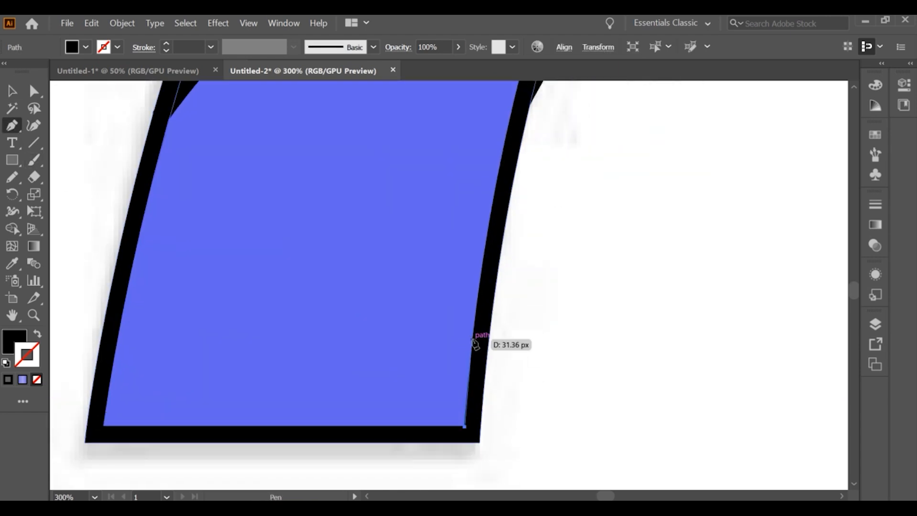
click(480, 292)
scroll(482, 286, up, 3)
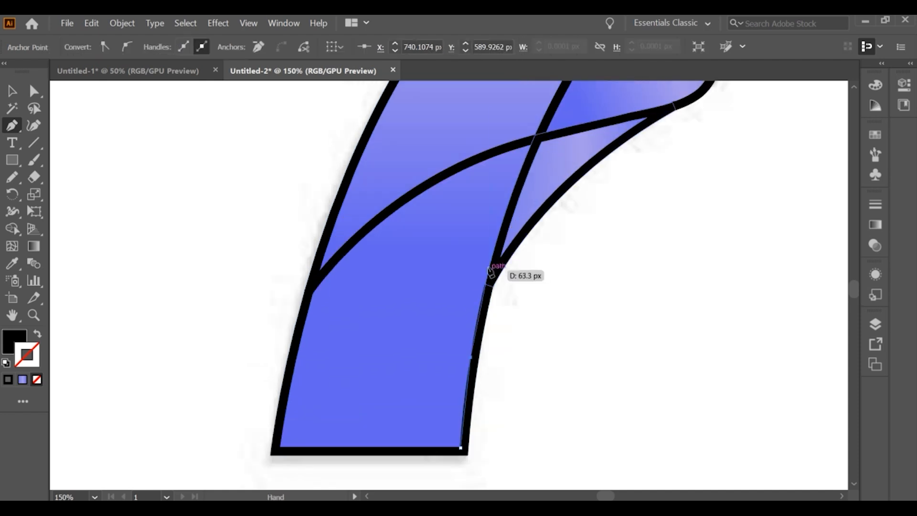
click(502, 253)
Continue the Pen path around the lower flourish's tip, back along the curve across the stem and around the stem's base to close it
drag(651, 118, 726, 170)
click(647, 210)
click(539, 236)
drag(319, 385, 322, 431)
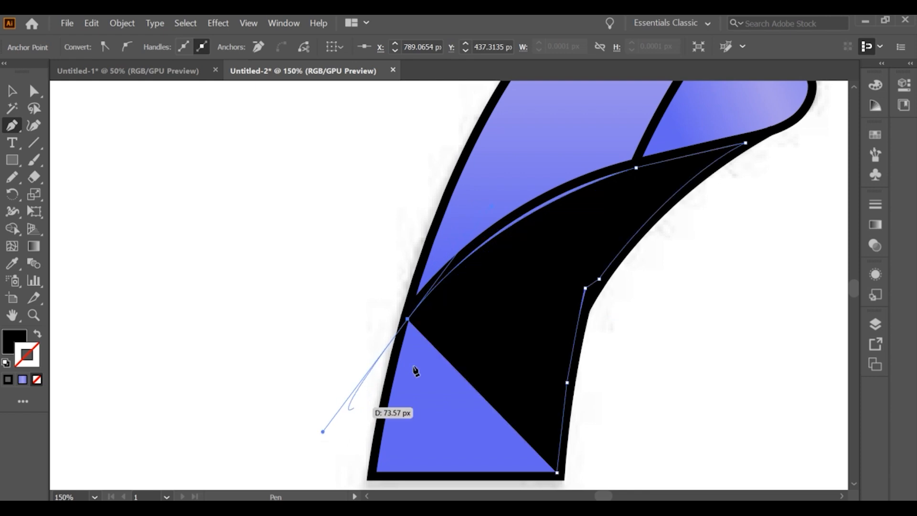
click(407, 319)
drag(409, 334, 466, 242)
click(433, 379)
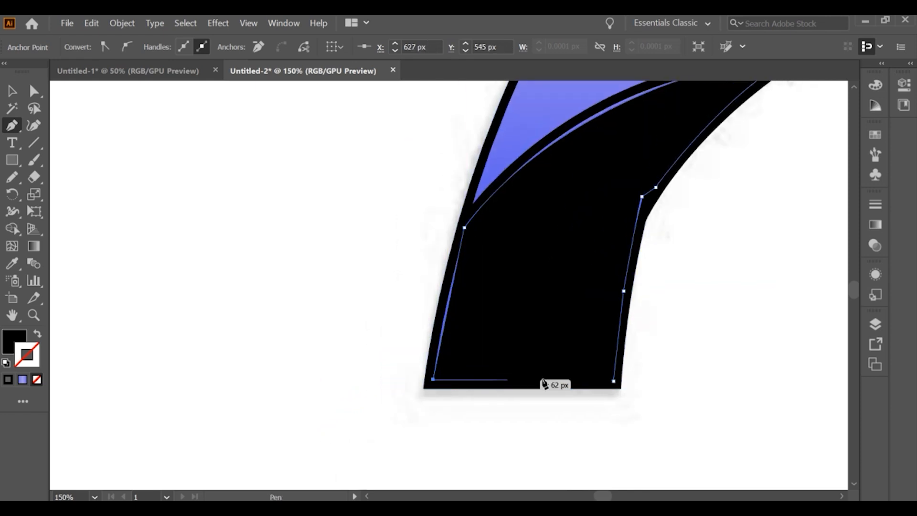
scroll(615, 382, down, 3)
Fill the traced lower-stem shape with the lavender sampled from the bar's left end
key(i)
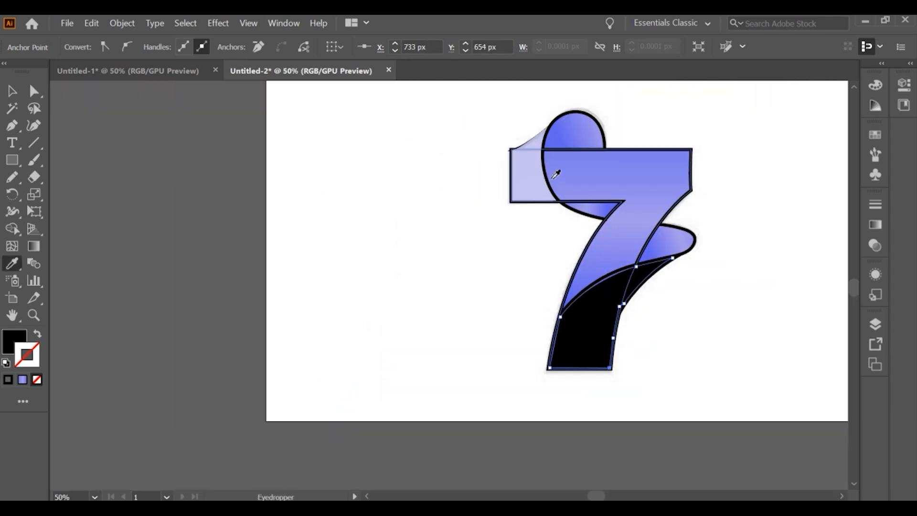
click(533, 176)
click(12, 91)
click(200, 168)
Reduce the opacity of the lavender lower-stem shape and the lavender shape at the bar's left end to 77%
click(619, 305)
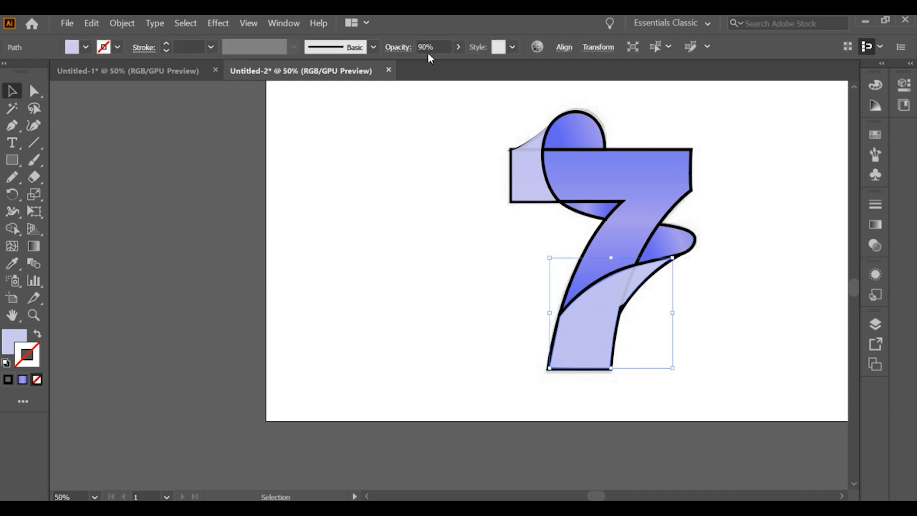
click(527, 171)
click(422, 46)
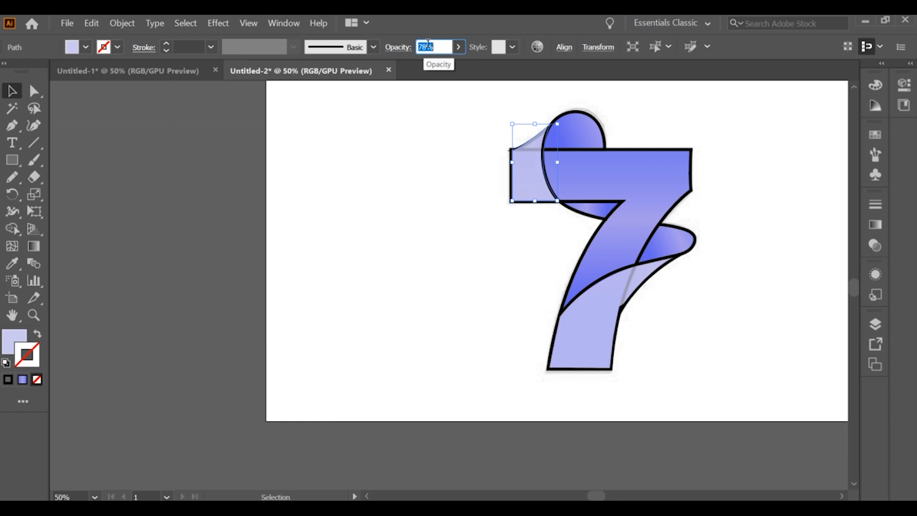
scroll(427, 44, down, 1)
click(435, 184)
scroll(435, 185, down, 1)
scroll(514, 291, up, 1)
scroll(607, 292, up, 1)
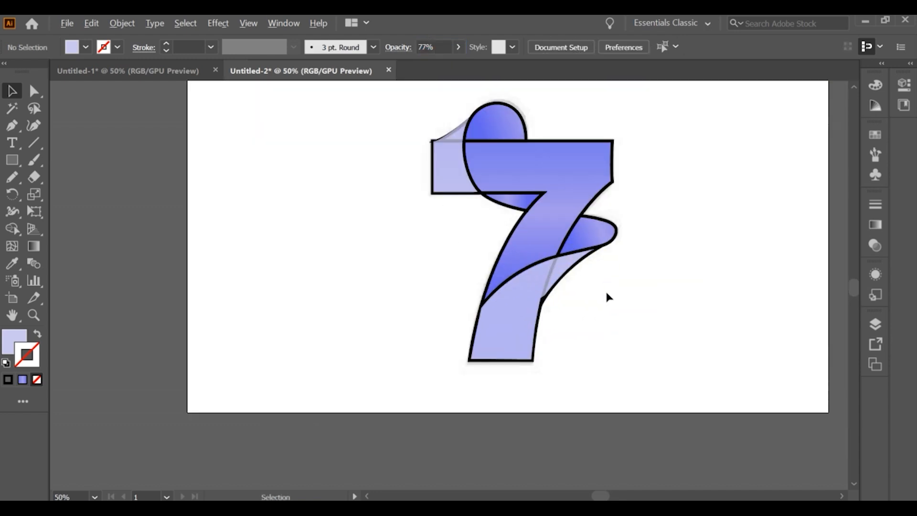
Recolour the expanded outline of the lower flourish's triangular piece with the darkest blue swatch above the artboard
scroll(585, 255, up, 3)
click(587, 252)
click(12, 264)
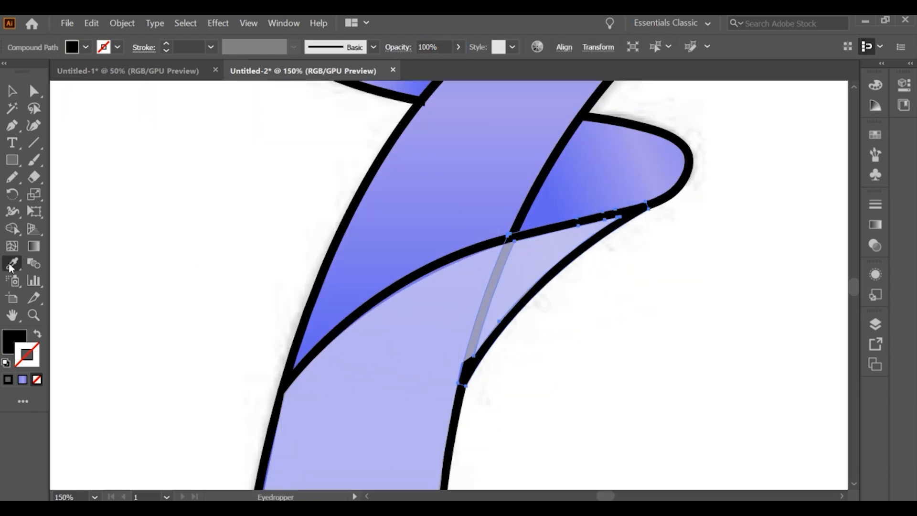
scroll(607, 166, down, 3)
drag(603, 158, 610, 312)
click(586, 115)
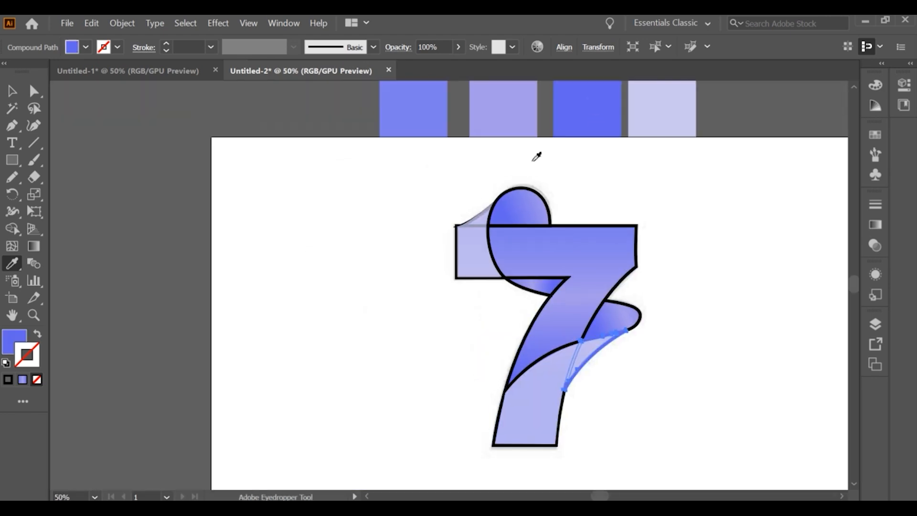
Recolour the expanded outline of the lower flourish's rounded loop with the blue-violet gradient sampled from the 7's bar
click(12, 90)
click(620, 338)
click(621, 319)
key(i)
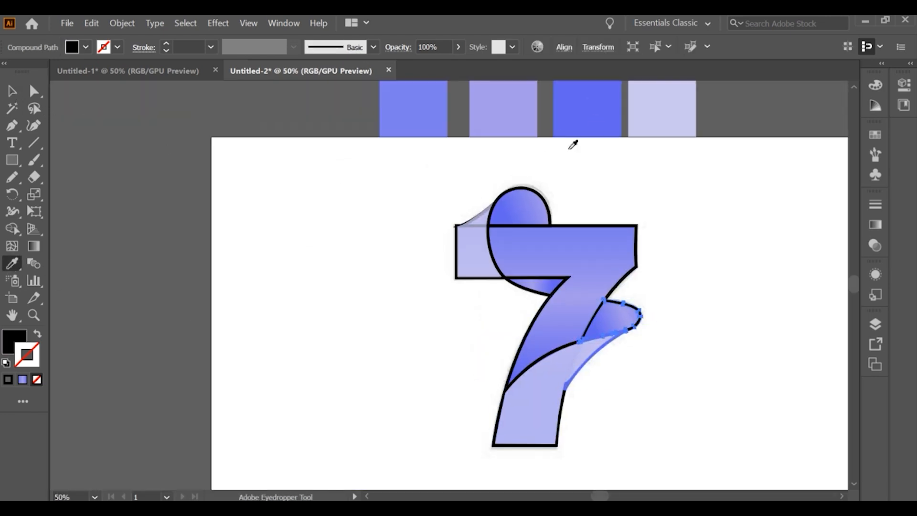
click(592, 231)
click(12, 91)
click(178, 222)
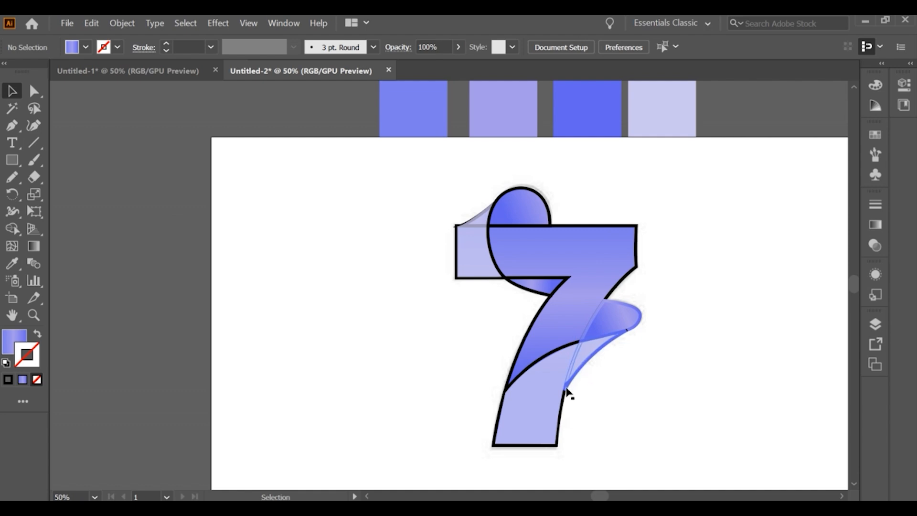
Recolour the outline of the lower flourish's triangular piece with a lighter violet-blue
click(568, 391)
key(i)
click(11, 92)
click(645, 262)
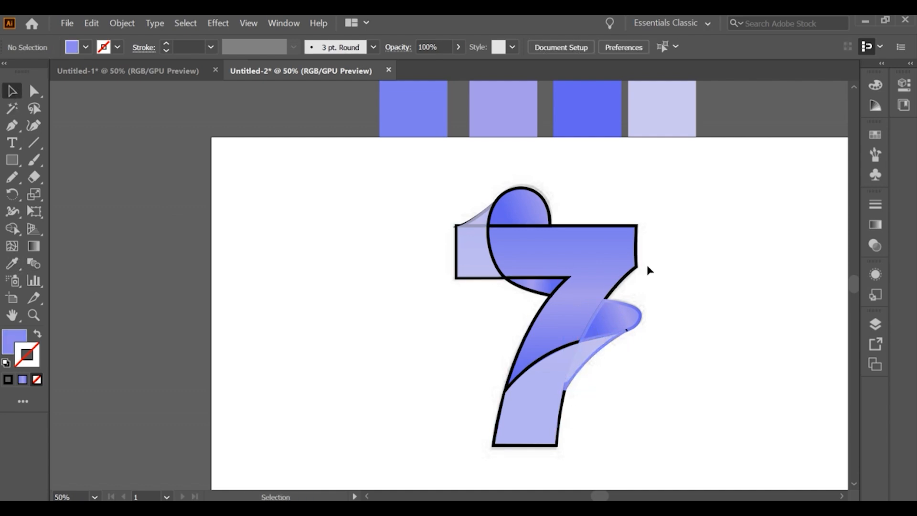
Recolour the 7's expanded outline with the blue-violet gradient sampled from its bar
click(636, 262)
click(12, 264)
click(565, 245)
click(12, 90)
click(286, 191)
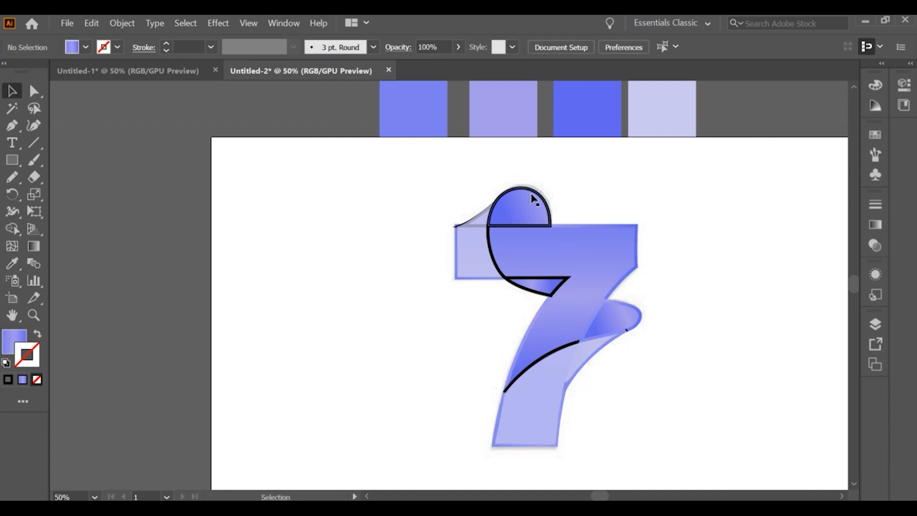
Recolour the outlines of the upper loop and the small piece below the bar with the bar's blue-violet gradient
click(506, 225)
shift+click(526, 295)
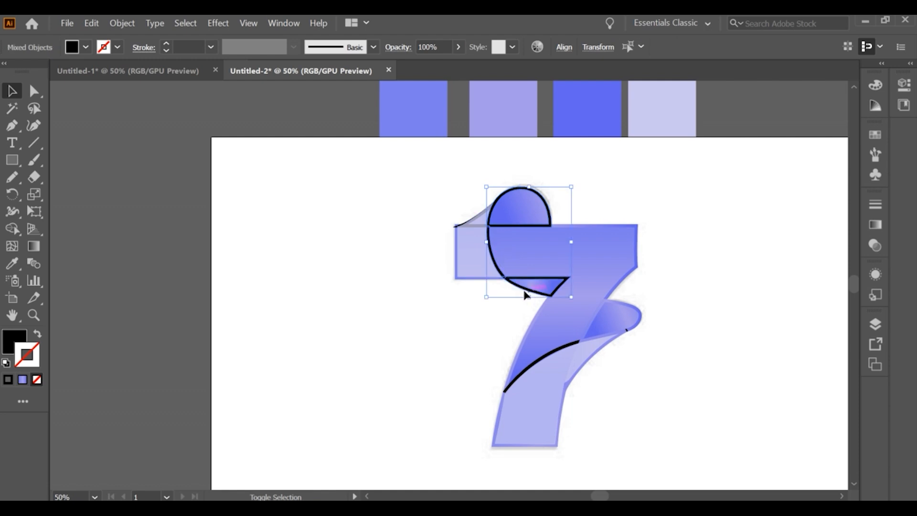
click(12, 264)
click(571, 235)
click(12, 91)
click(314, 233)
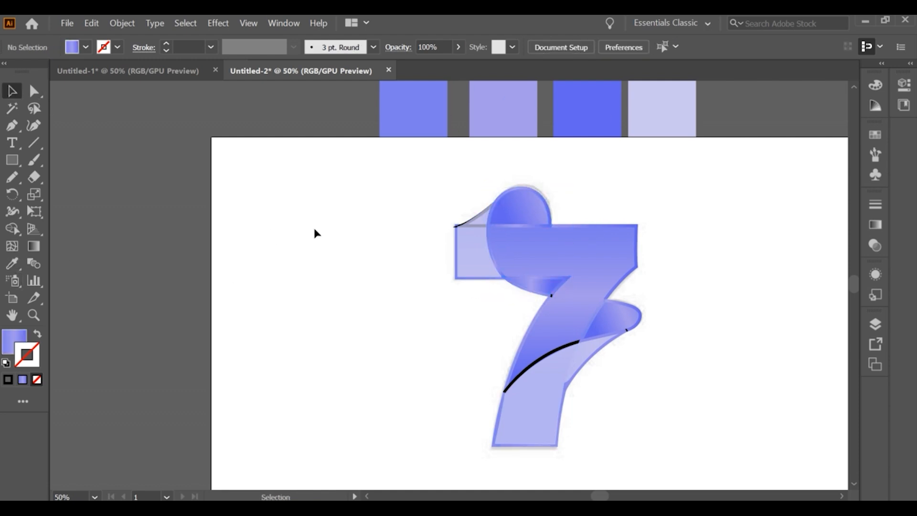
Recolour the black curved line across the stem with the blue-violet gradient
scroll(360, 230, down, 2)
scroll(429, 253, up, 2)
scroll(386, 278, up, 1)
click(414, 226)
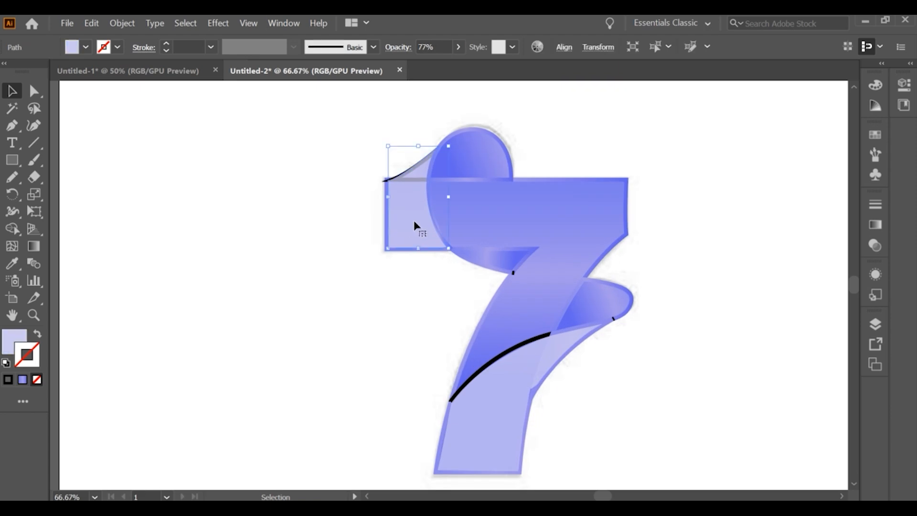
click(348, 270)
scroll(349, 269, down, 1)
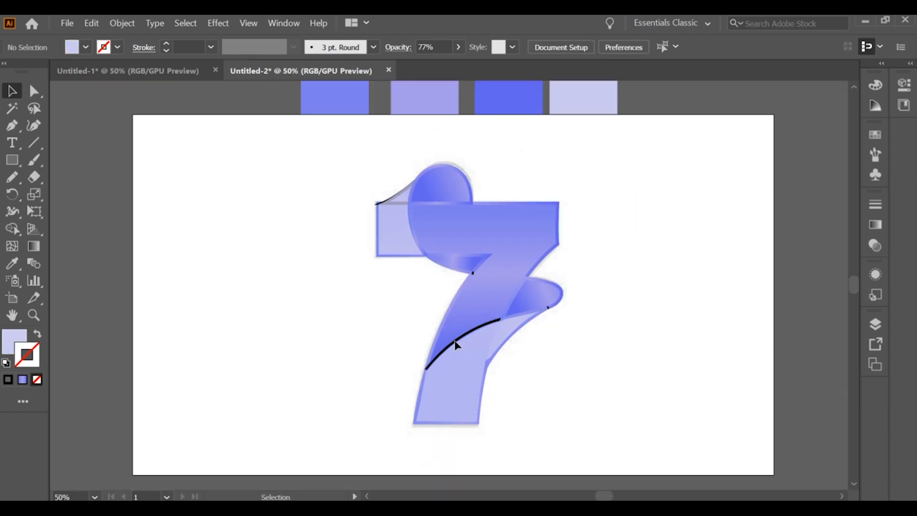
click(455, 345)
key(i)
key(v)
click(209, 227)
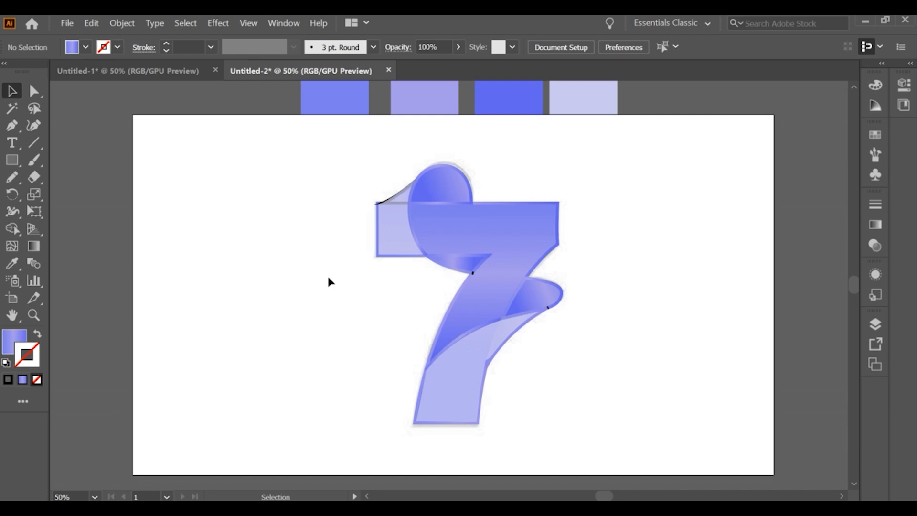
Delete the expanded outlines of the small piece below the bar, the large 7 and the upper loop
scroll(453, 282, up, 1)
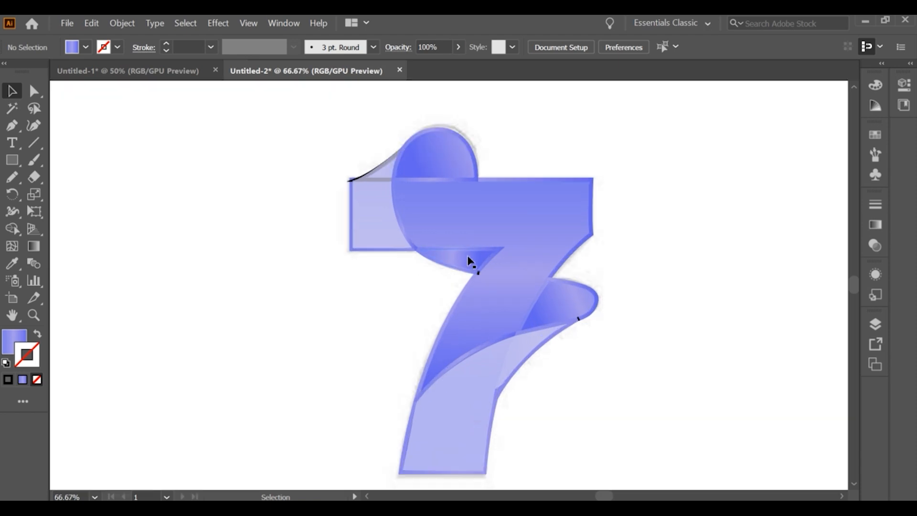
click(475, 263)
click(334, 264)
click(405, 265)
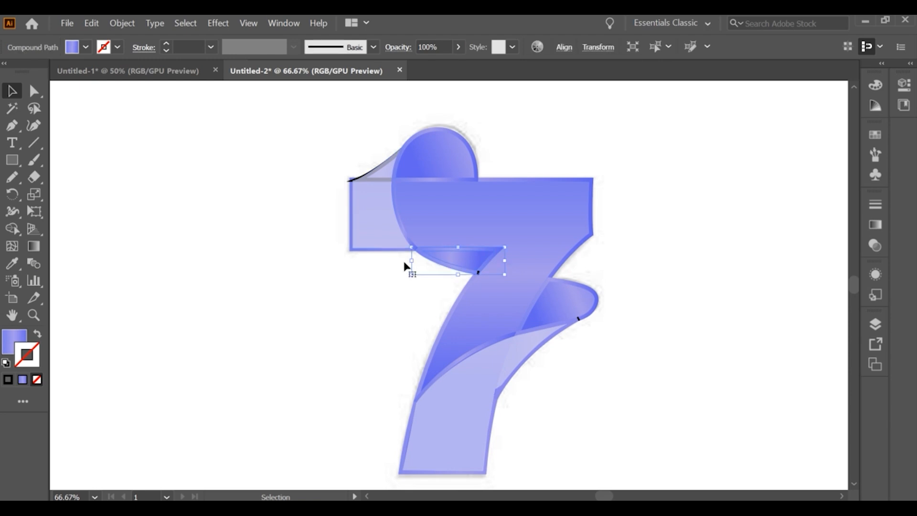
shift+click(486, 182)
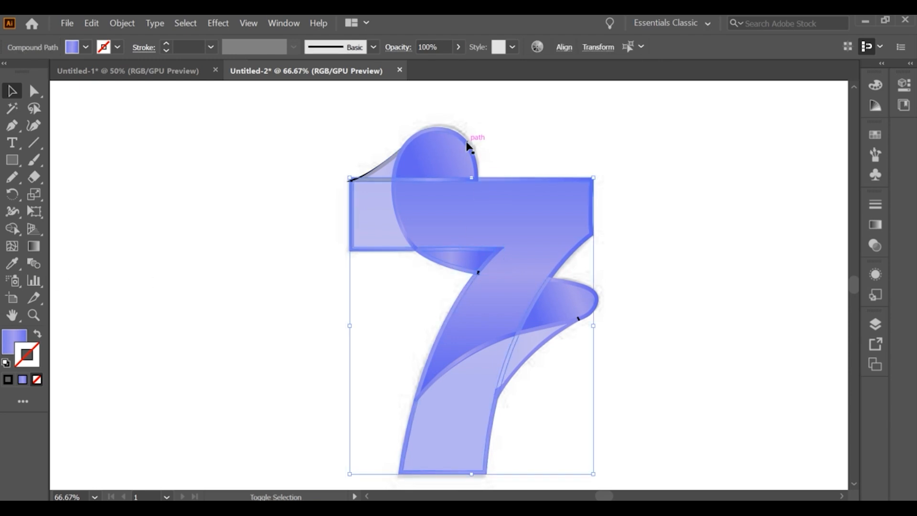
click(484, 133)
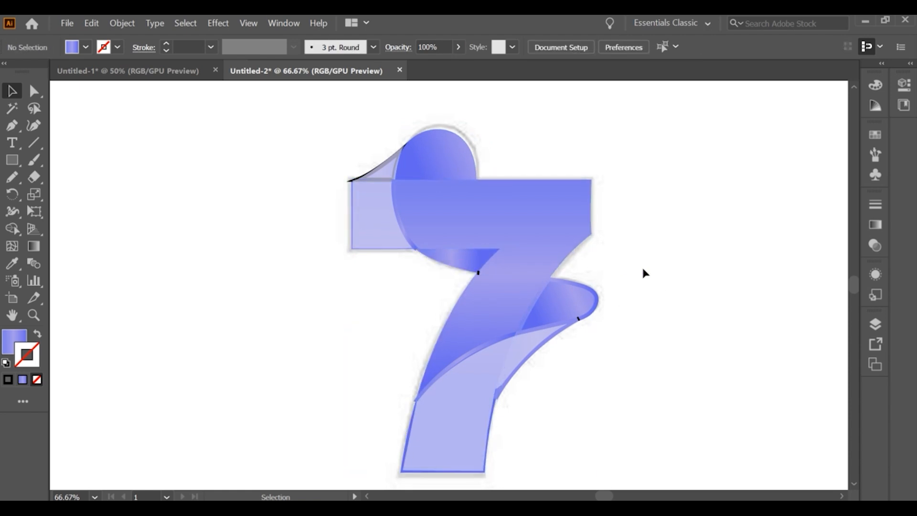
Delete the black mark at the tip of the small piece below the bar and the outline of the lower flourish's loop
key(ctrl+plus)
key(ctrl+plus)
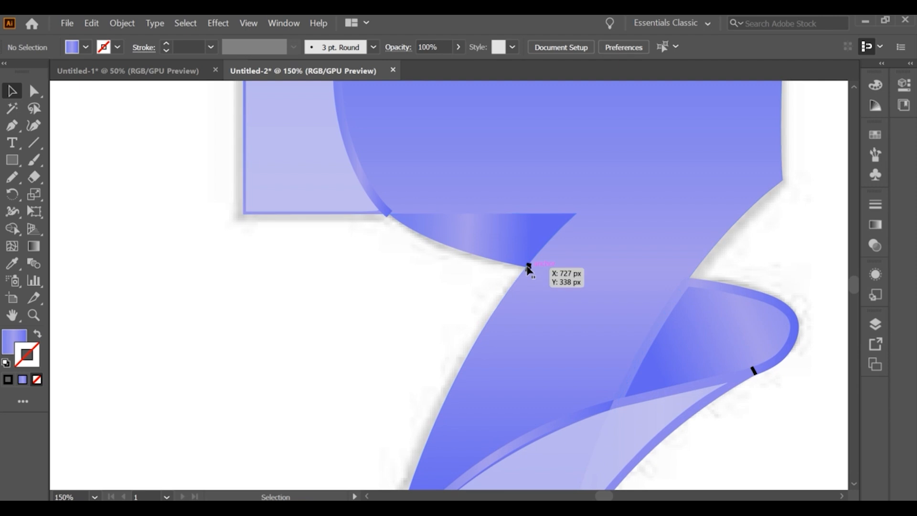
click(528, 266)
key(Delete)
click(761, 296)
key(Delete)
Delete the expanded outline of the lower flourish's triangular piece
key(ctrl+minus)
key(ctrl+minus)
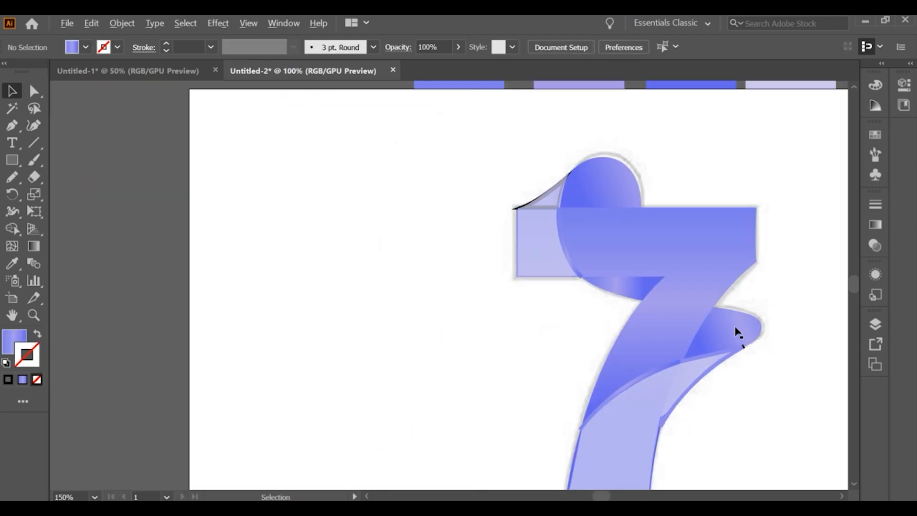
click(657, 359)
key(Delete)
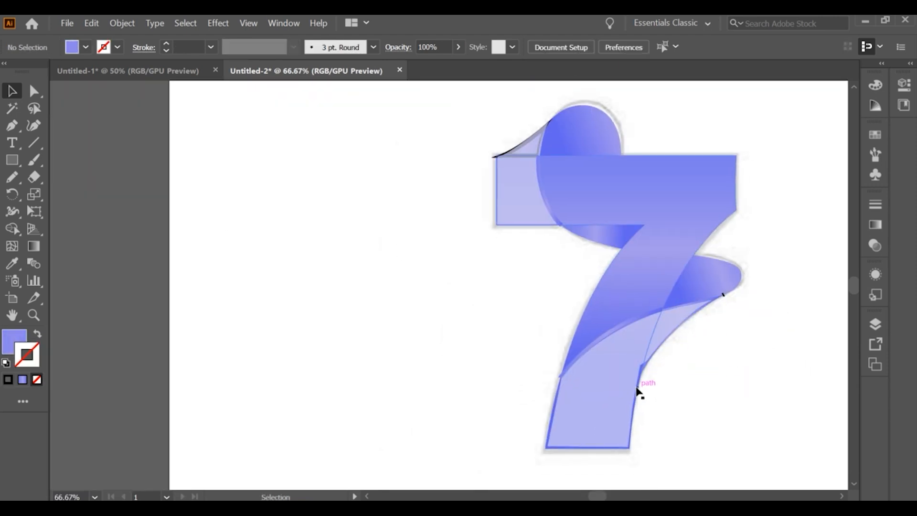
key(ctrl+z)
Nudge the lavender lower-stem shape slightly to align it with the curve across the stem and the flourish's edge
drag(614, 369, 612, 328)
drag(601, 394, 602, 437)
click(676, 390)
scroll(672, 377, up, 3)
drag(597, 323, 581, 299)
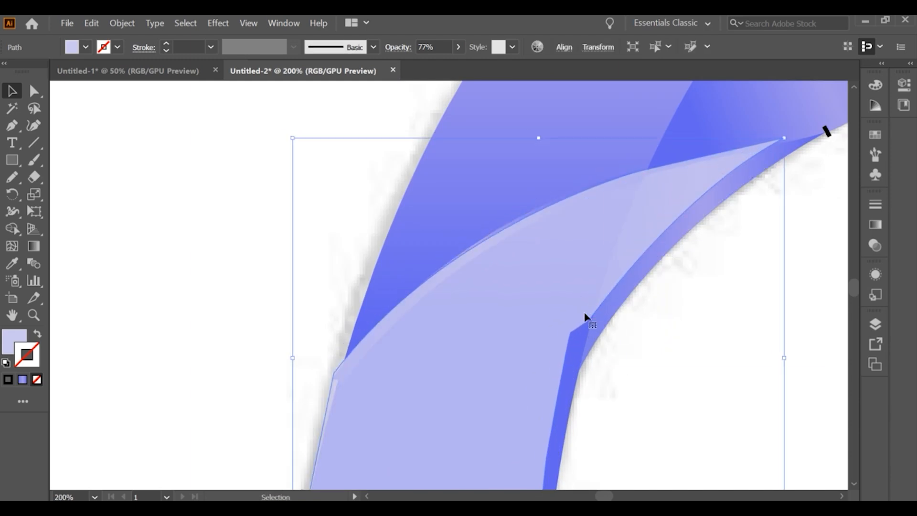
scroll(585, 318, down, 3)
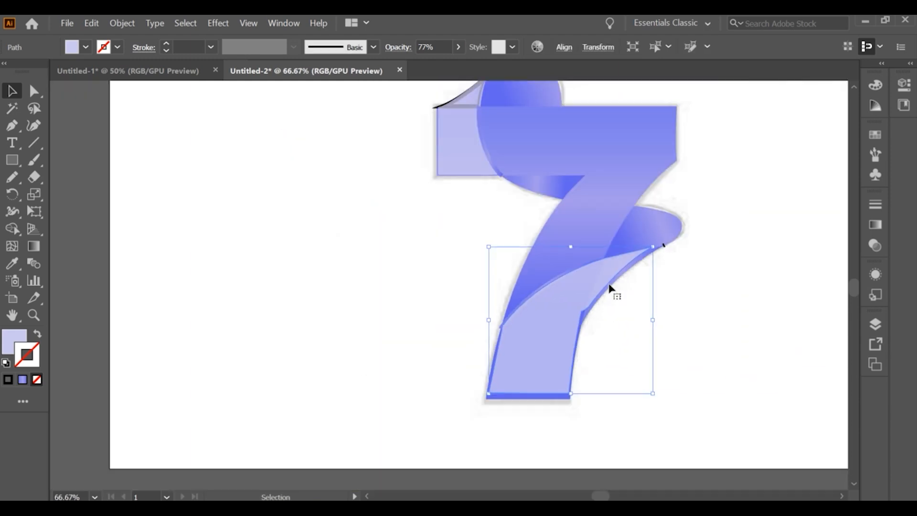
click(645, 260)
scroll(646, 261, up, 5)
drag(626, 257, 658, 277)
click(648, 281)
scroll(648, 280, down, 2)
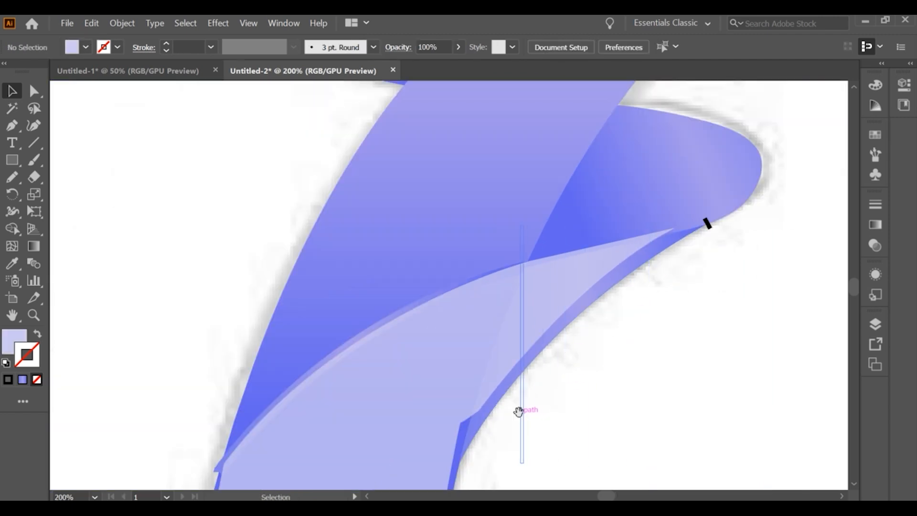
Reposition the anchors on the lavender lower-stem overlay's outer edge so it meets the stem and the lower flourish's tip
drag(519, 412, 535, 306)
key(a)
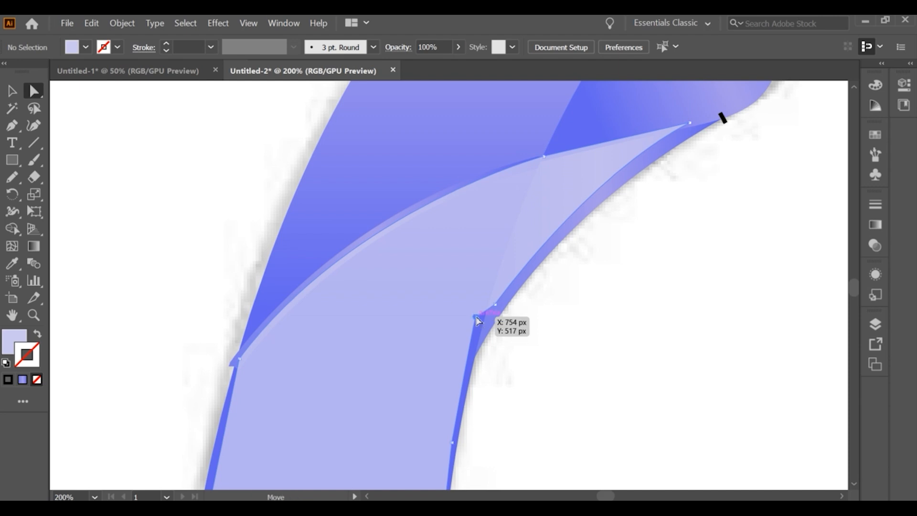
drag(476, 318, 488, 330)
drag(451, 444, 456, 445)
drag(497, 305, 508, 310)
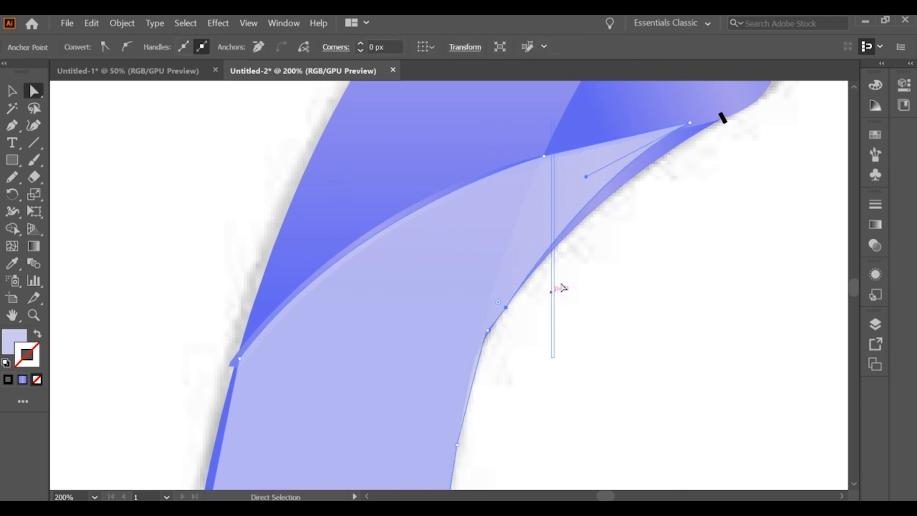
drag(554, 290, 473, 384)
drag(610, 218, 629, 218)
Delete the black mark at the tip of the lower flourish
click(640, 211)
key(Delete)
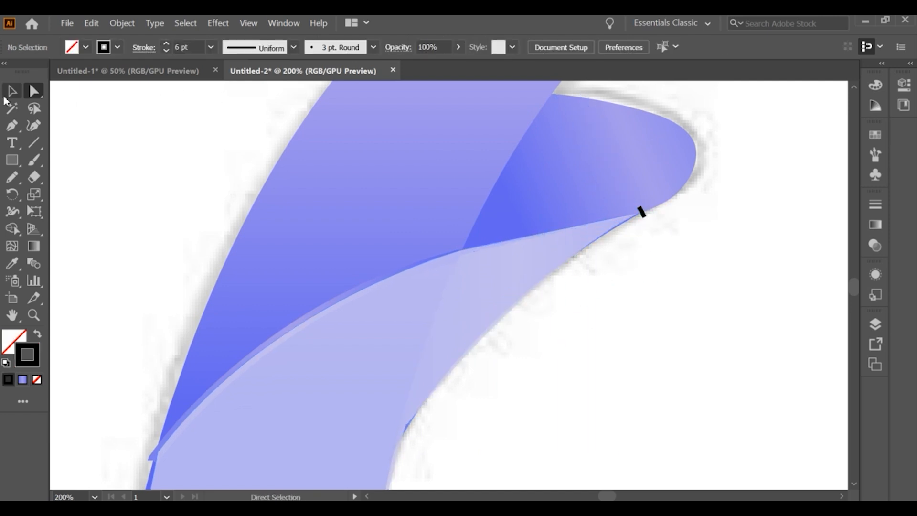
click(11, 90)
click(641, 211)
Smooth the bend where the lower overlay's outer edge leaves the stem, using the Smooth tool
drag(434, 431, 455, 316)
click(348, 288)
drag(13, 178, 95, 228)
drag(17, 178, 82, 211)
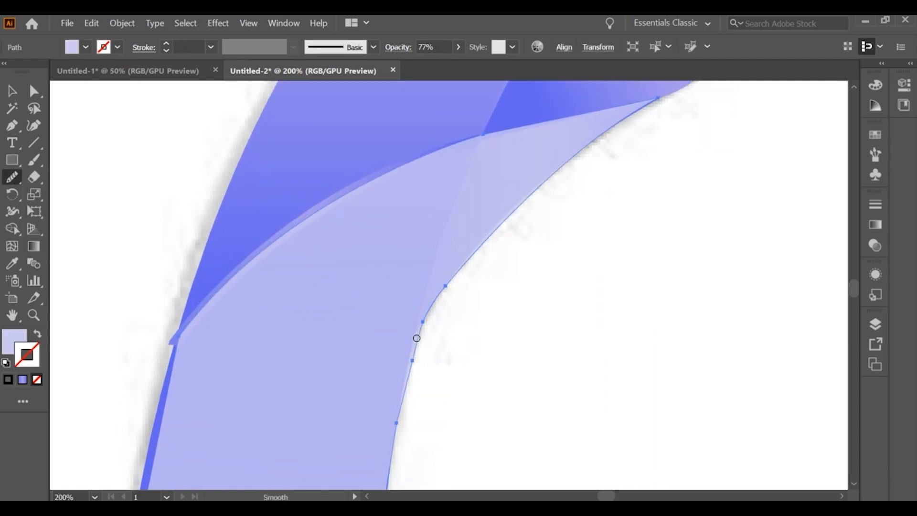
Delete the leftover outline strip along the curve that crosses the stem
click(12, 91)
click(109, 306)
click(174, 342)
key(Delete)
Move the lavender lower-stem overlay's two bottom corners onto the corners of the 7's base
scroll(504, 324, down, 4)
scroll(471, 408, up, 3)
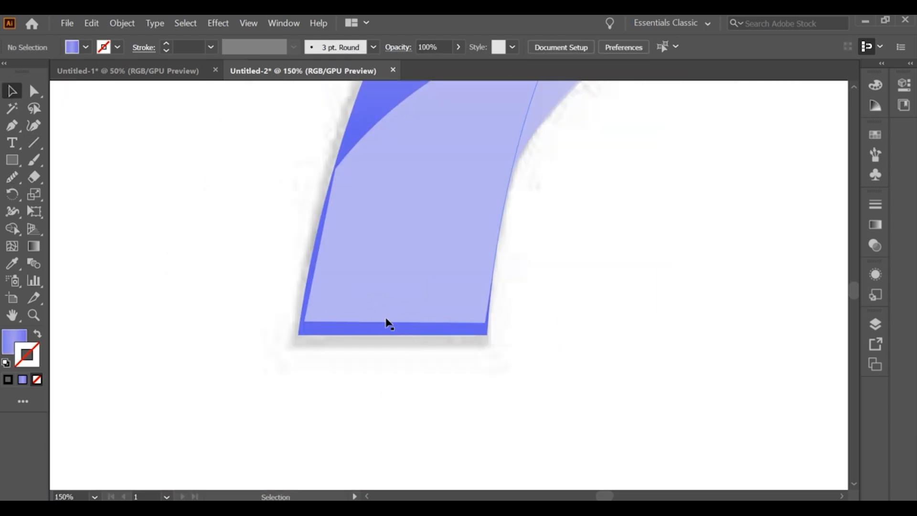
click(385, 317)
click(38, 95)
drag(305, 327, 301, 335)
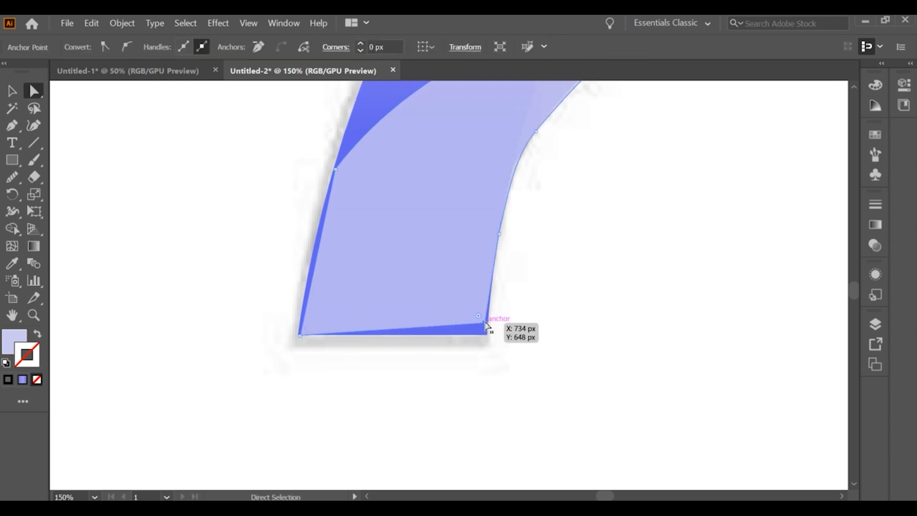
drag(485, 323, 487, 334)
click(522, 329)
Adjust the anchors of the lower overlay's left edge to narrow the blue gap along the stem
drag(325, 180, 361, 286)
drag(330, 451, 327, 450)
scroll(350, 349, up, 2)
drag(345, 365, 391, 241)
click(344, 272)
scroll(385, 247, down, 1)
click(391, 242)
click(361, 252)
click(401, 256)
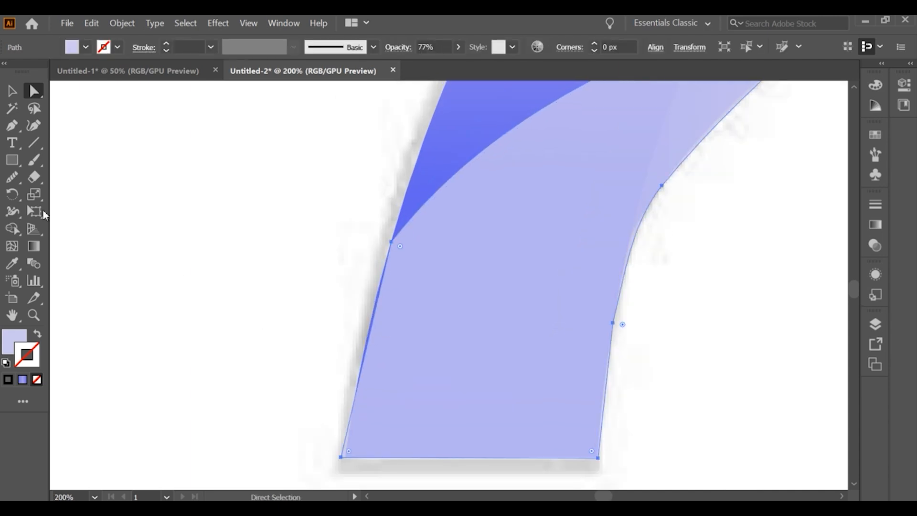
Try to smooth the left edge of the lower overlay with the Smooth tool
click(13, 178)
drag(376, 337, 365, 356)
click(7, 93)
click(163, 188)
click(407, 348)
click(38, 91)
key(v)
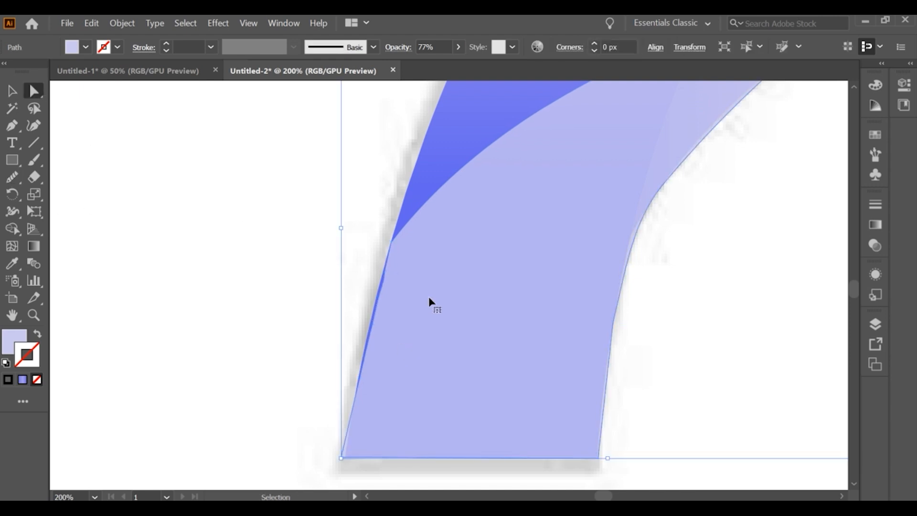
key(ctrl+z)
Select the 7 and the lower overlay together and clean up their overlap along the stem's left edge with Shape Builder
click(5, 93)
click(342, 223)
drag(342, 222, 419, 313)
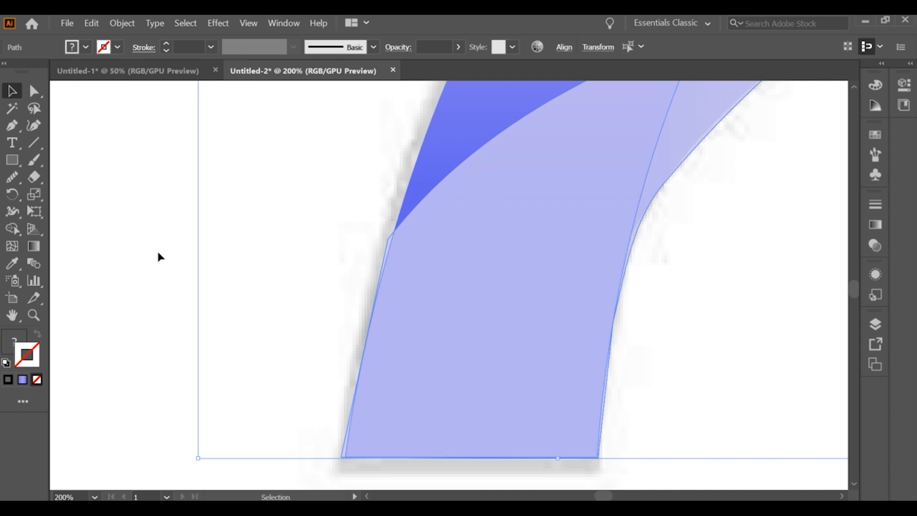
click(13, 179)
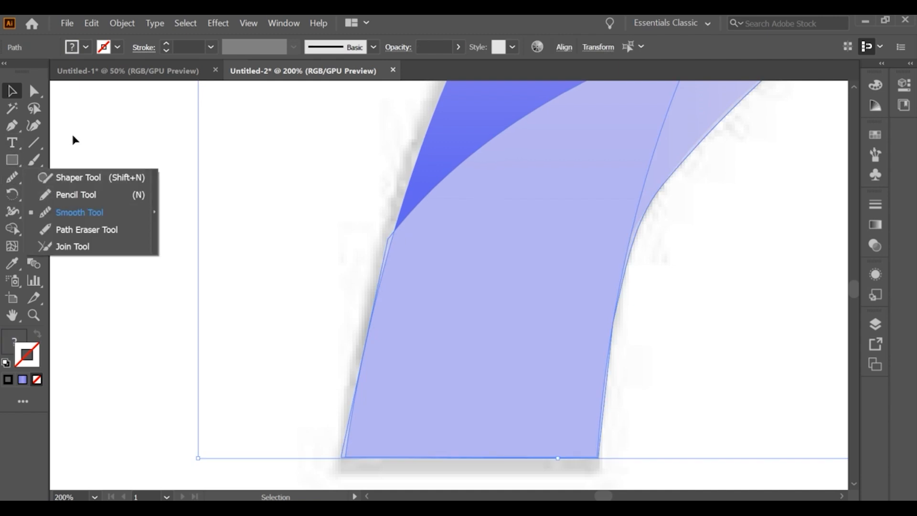
click(303, 207)
drag(303, 206, 416, 306)
click(12, 228)
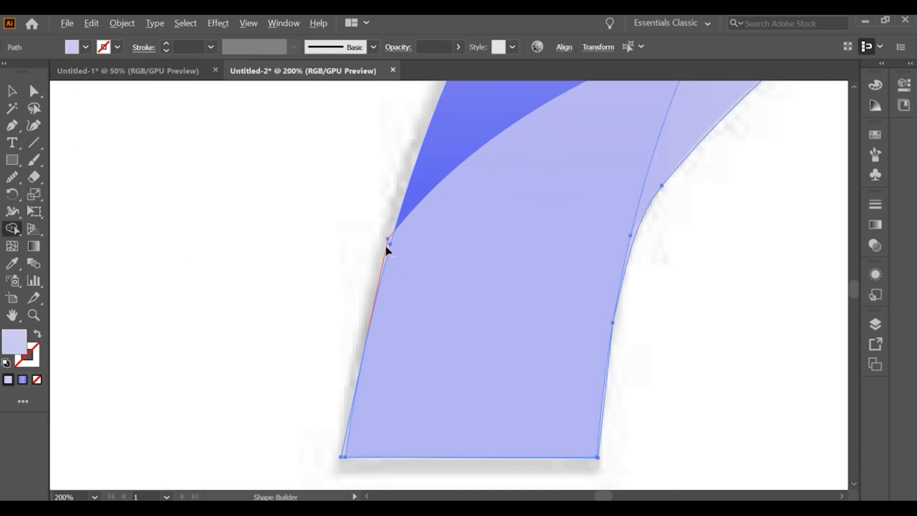
scroll(388, 249, up, 2)
click(12, 91)
click(269, 224)
Move the lavender overlay at the bar's left end so its outer edge lines up with the end of the bar
scroll(268, 224, down, 7)
drag(296, 202, 439, 324)
scroll(392, 251, up, 1)
scroll(387, 252, up, 4)
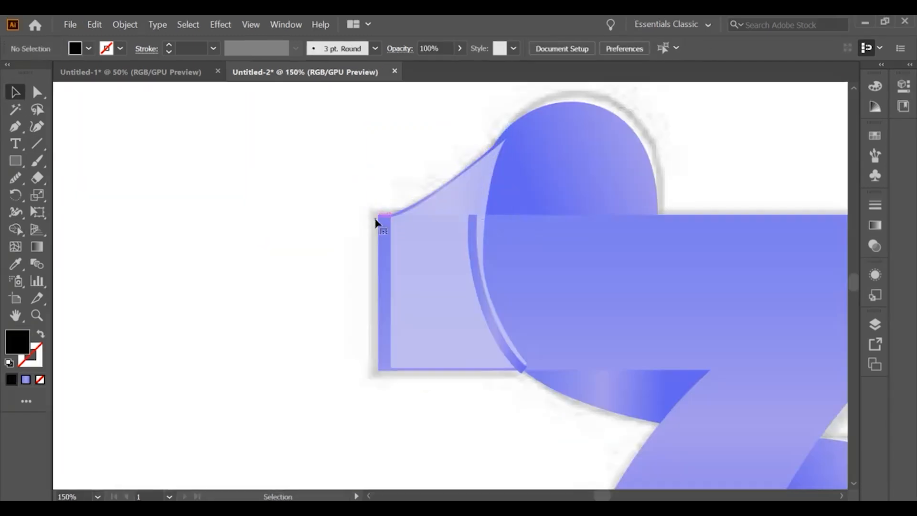
click(415, 250)
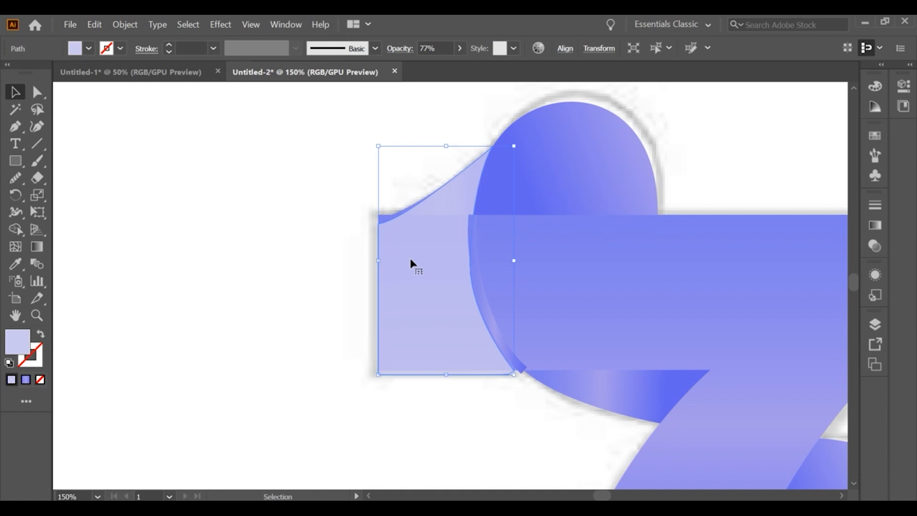
Move the upper overlay's outer top anchor onto the bar's corner and bend its handle to follow the flourish's curve
scroll(406, 258, up, 2)
click(386, 182)
click(385, 191)
click(37, 92)
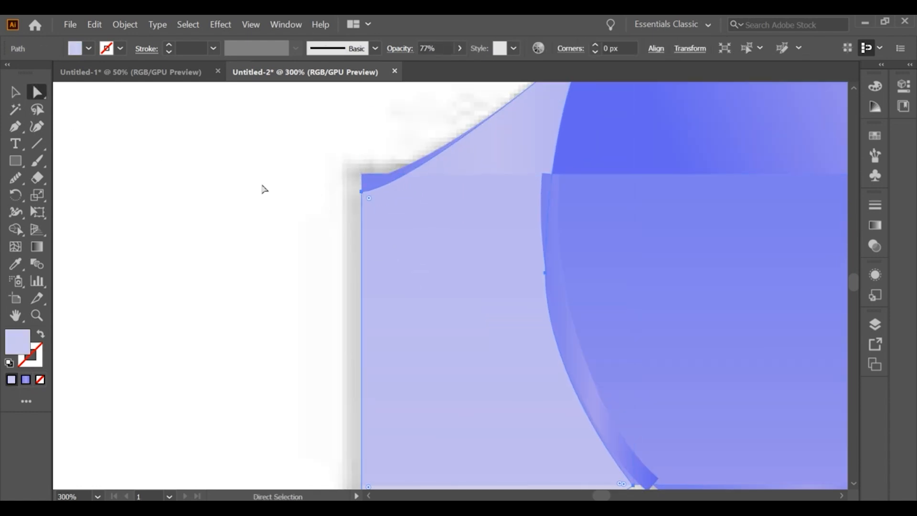
drag(362, 192, 361, 174)
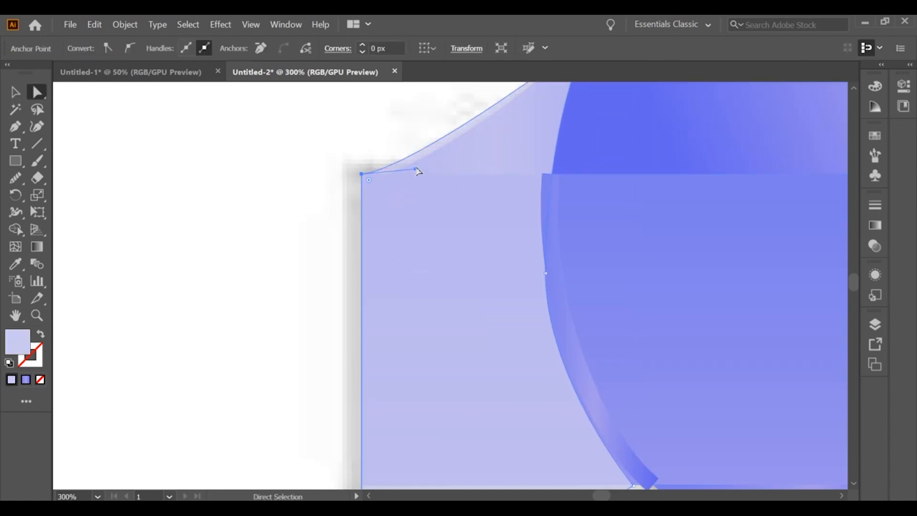
drag(415, 170, 436, 184)
click(345, 218)
click(373, 223)
Extend the upper overlay's tip to the loop's edge and refine the handles of its top curve
drag(537, 118, 514, 234)
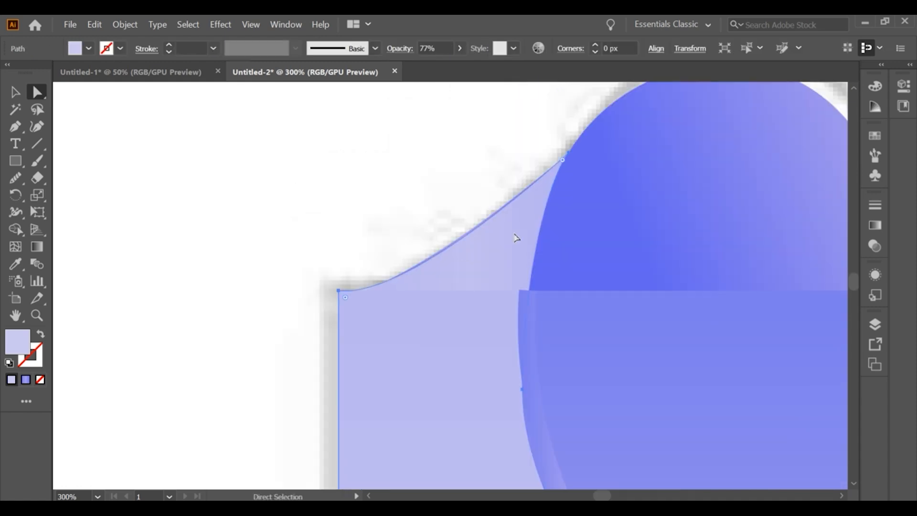
click(563, 159)
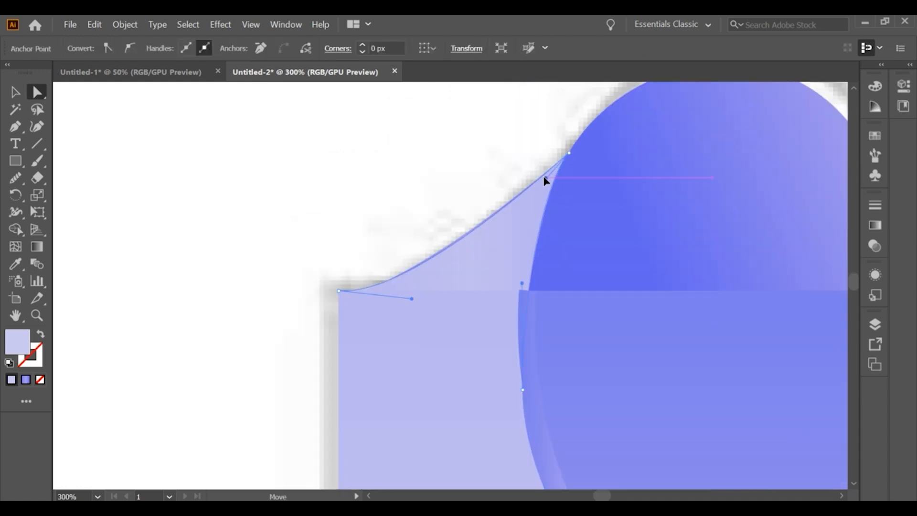
click(535, 183)
key(ctrl+shift+a)
click(522, 245)
click(568, 154)
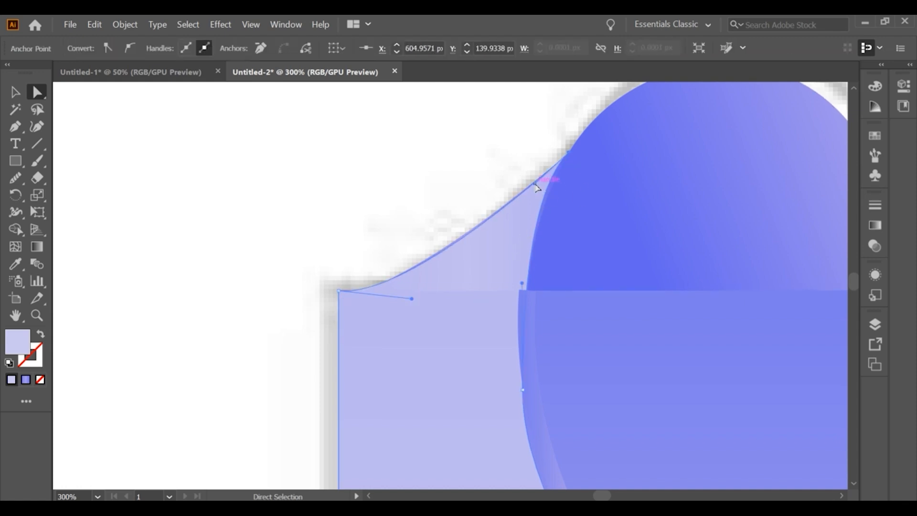
drag(528, 188, 529, 188)
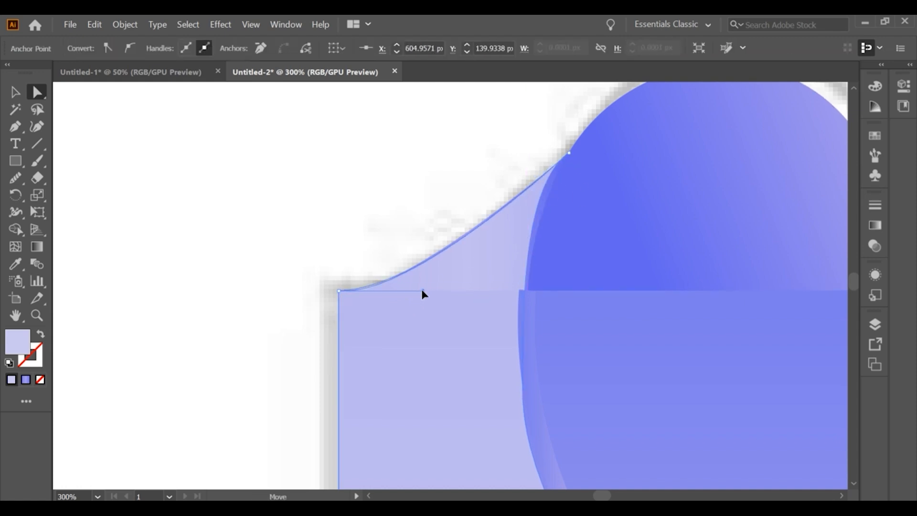
drag(425, 286, 425, 285)
key(ctrl+shift+a)
Try to reshape the triangular flourish piece's edge beside the loop, and undo the latest curve adjustments
click(520, 274)
click(534, 242)
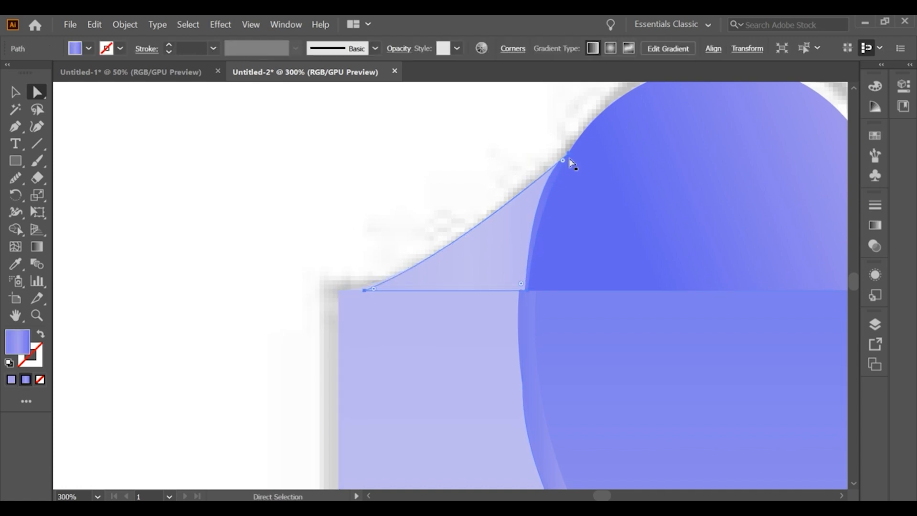
click(527, 288)
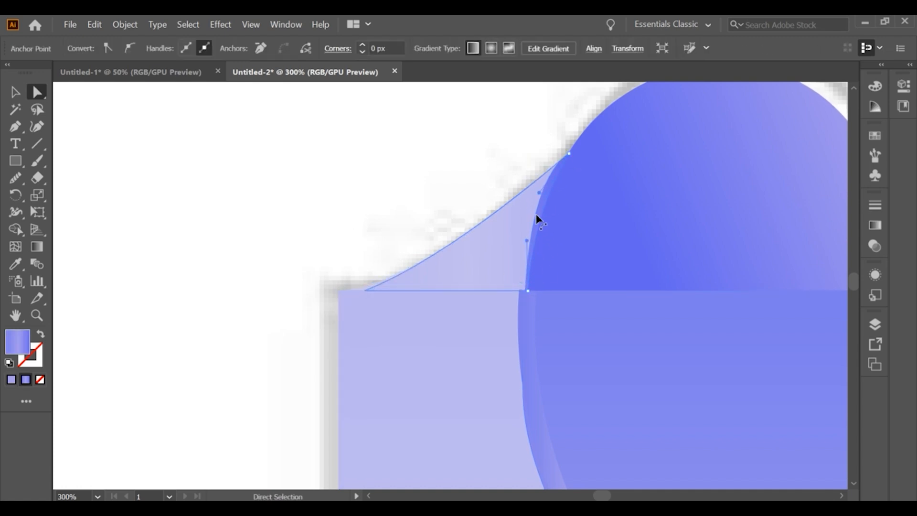
drag(535, 214, 531, 213)
key(ctrl+z)
key(ctrl+z)
key(ctrl+z)
key(ctrl+z)
key(ctrl+z)
click(458, 162)
Recolor the dark curved strip along the upper overlay's inner edge by sampling the overlay's lavender fill
scroll(469, 215, down, 3)
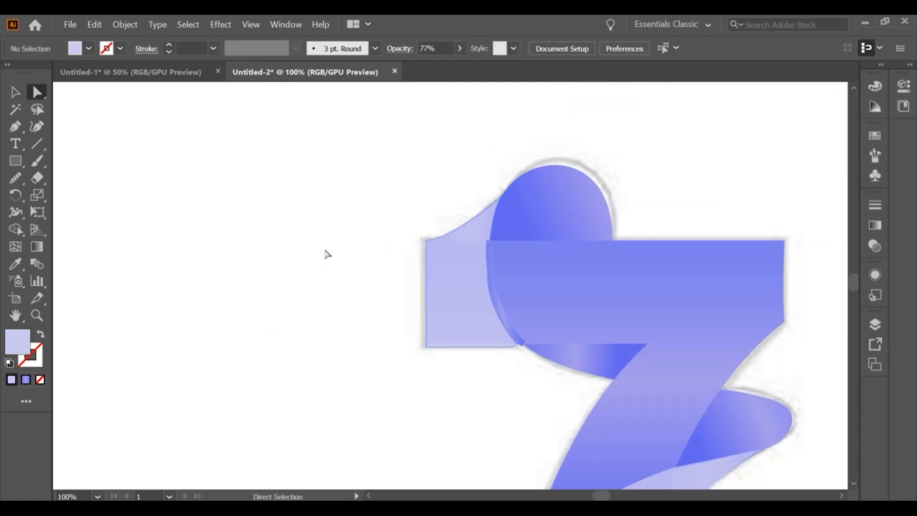
key(v)
click(498, 296)
click(15, 264)
click(456, 258)
click(15, 92)
click(91, 149)
Adjust the middle anchor of the upper overlay's inner curve so the edge meets the curved strip
scroll(496, 315, up, 1)
click(491, 297)
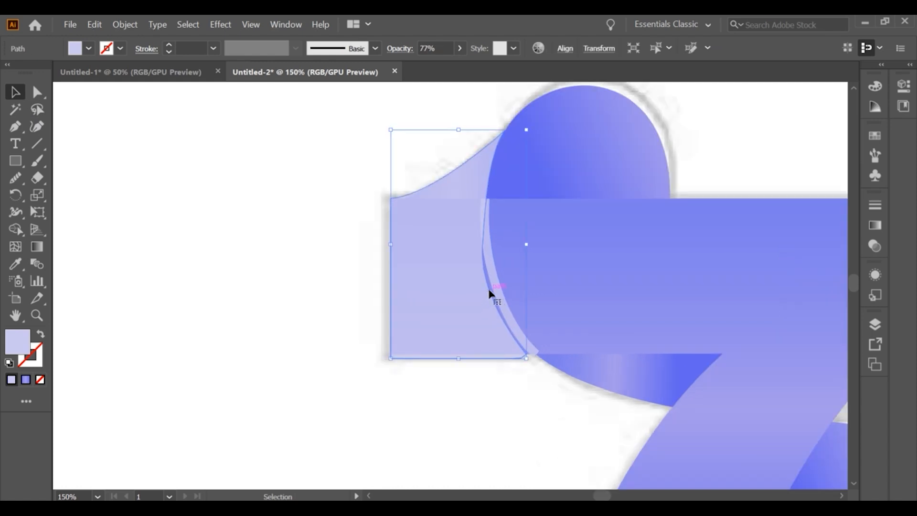
key(a)
click(481, 248)
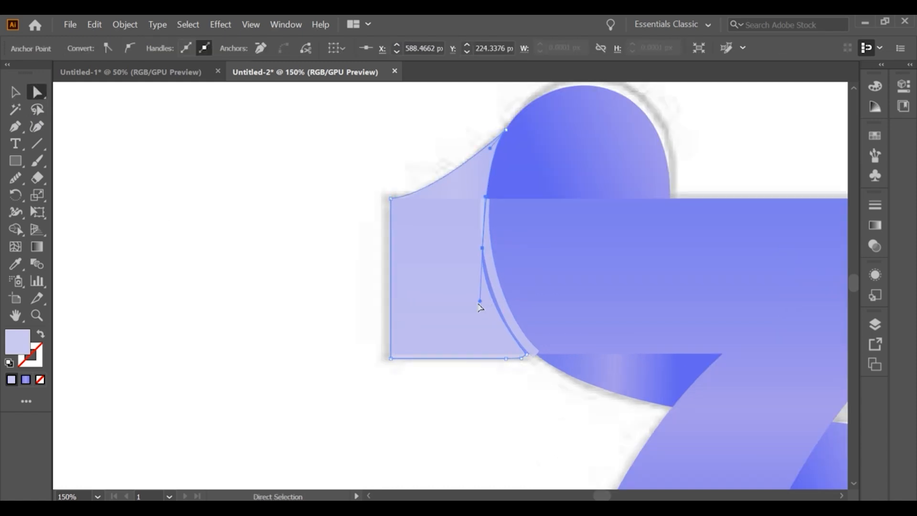
drag(482, 248, 482, 249)
click(326, 254)
Move the upper overlay's bottom corner anchors up onto the lower edge of the bar
click(527, 353)
click(536, 356)
scroll(523, 357, up, 2)
click(528, 352)
mouse_move(530, 356)
mouse_down()
mouse_move(542, 359)
mouse_move(488, 352)
mouse_move(520, 358)
mouse_move(537, 350)
mouse_move(521, 351)
mouse_up()
click(359, 368)
click(335, 358)
drag(259, 359, 258, 353)
click(338, 374)
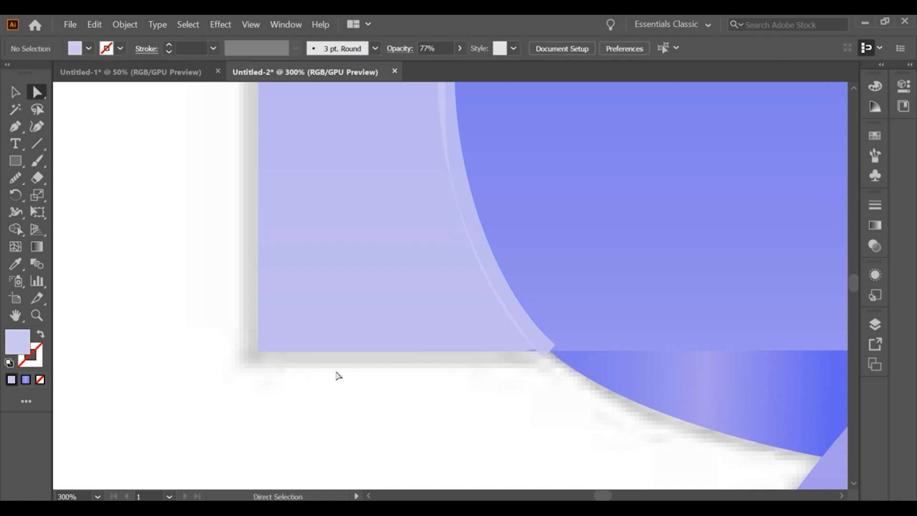
Fine-tune the upper overlay's lower inner corner where it meets the end of the curved strip
click(516, 334)
drag(536, 350, 535, 351)
click(541, 363)
click(512, 370)
Redirect the linear gradient of the small curved piece below the bar, sloping slightly down toward the stem
scroll(512, 370, down, 6)
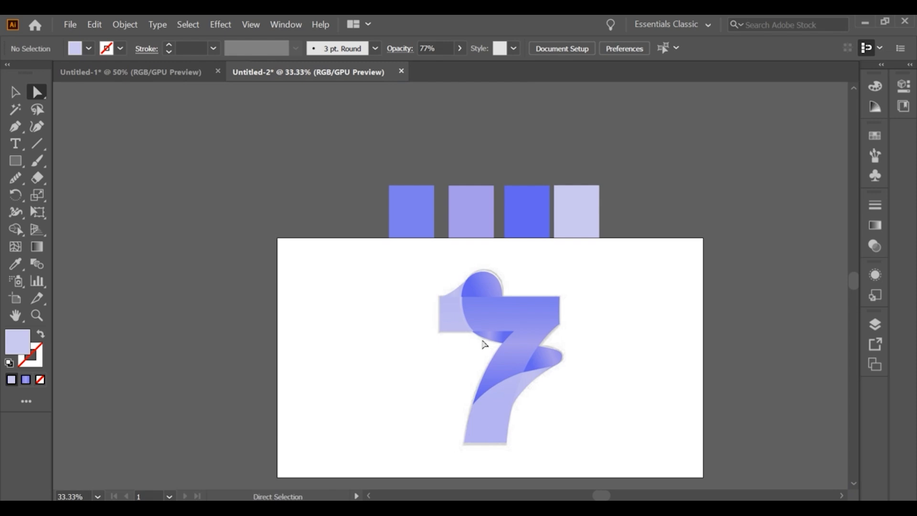
click(483, 342)
scroll(458, 359, up, 2)
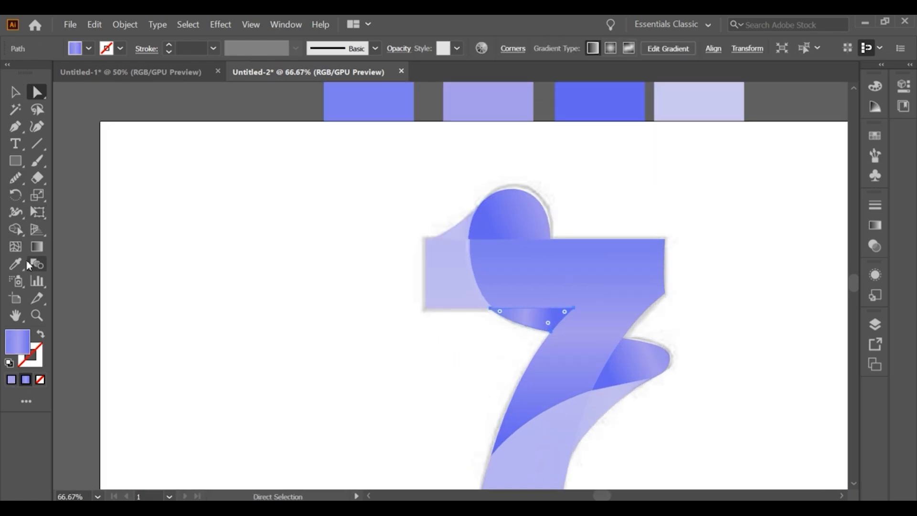
click(37, 246)
drag(465, 306, 538, 318)
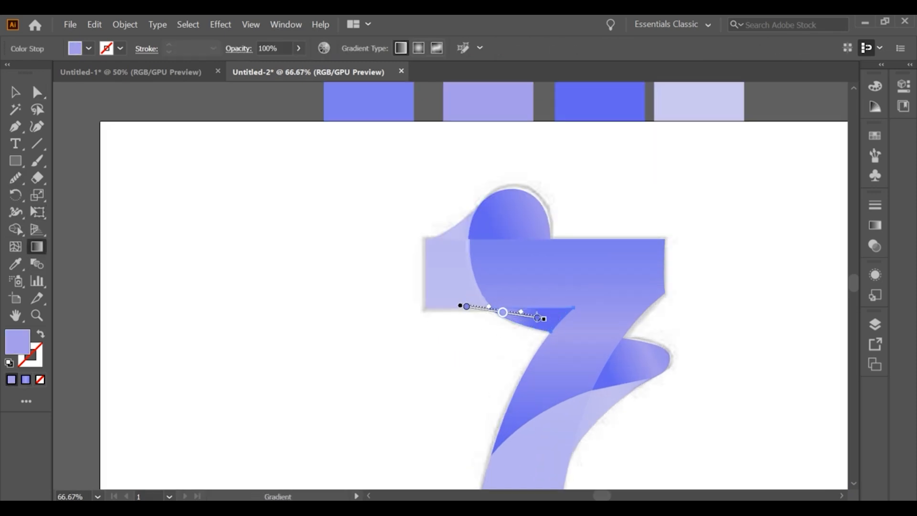
click(15, 92)
click(409, 361)
Change the stacking order of the small curved piece below the bar
click(532, 313)
right_click(532, 313)
mouse_move(573, 253)
click(681, 291)
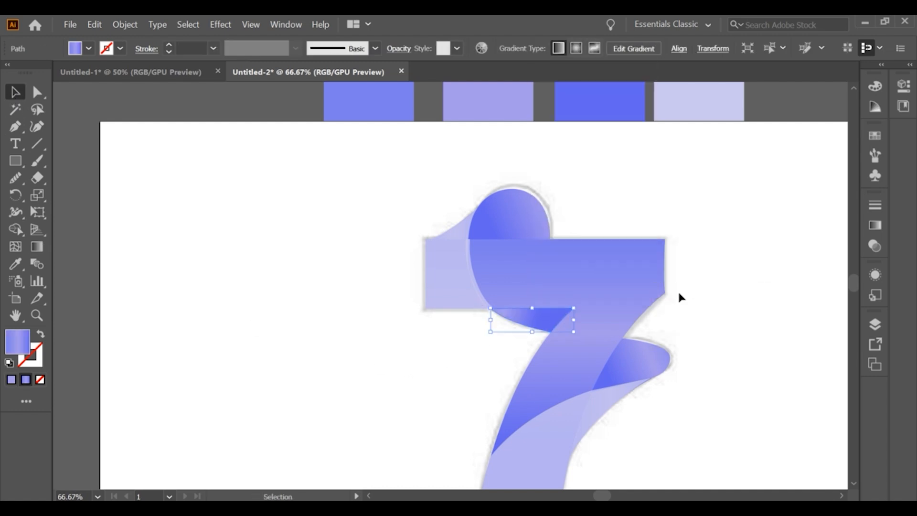
click(473, 364)
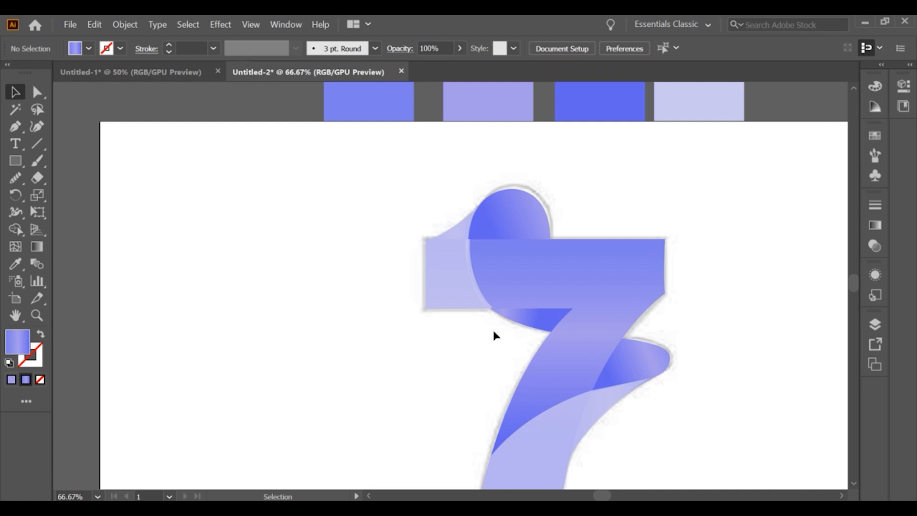
Draw a closed triangular shape with the Pen tool over the small piece below the bar, following the stem's edge
scroll(561, 330, up, 3)
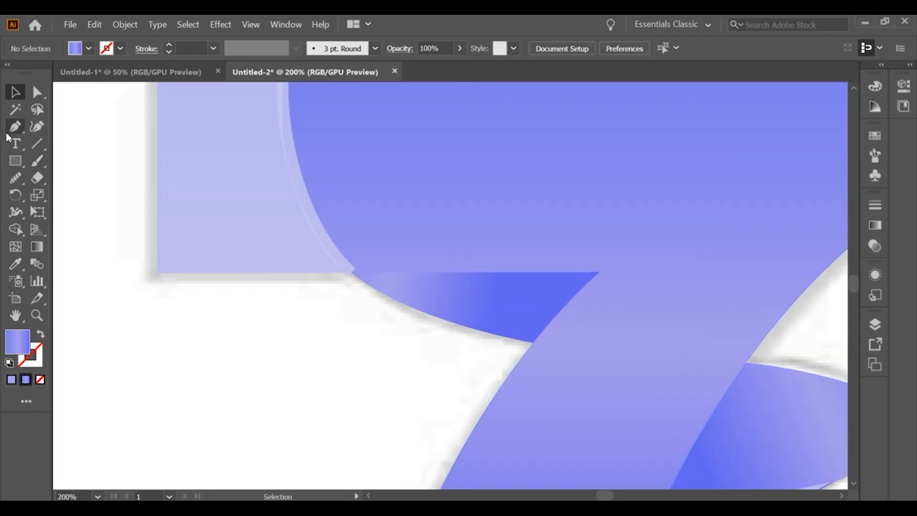
click(472, 276)
key(ctrl+z)
click(472, 272)
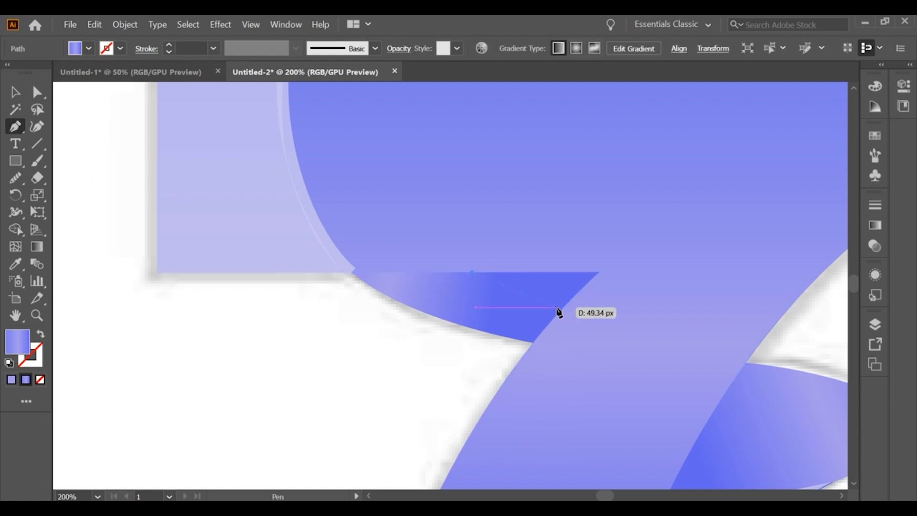
click(530, 343)
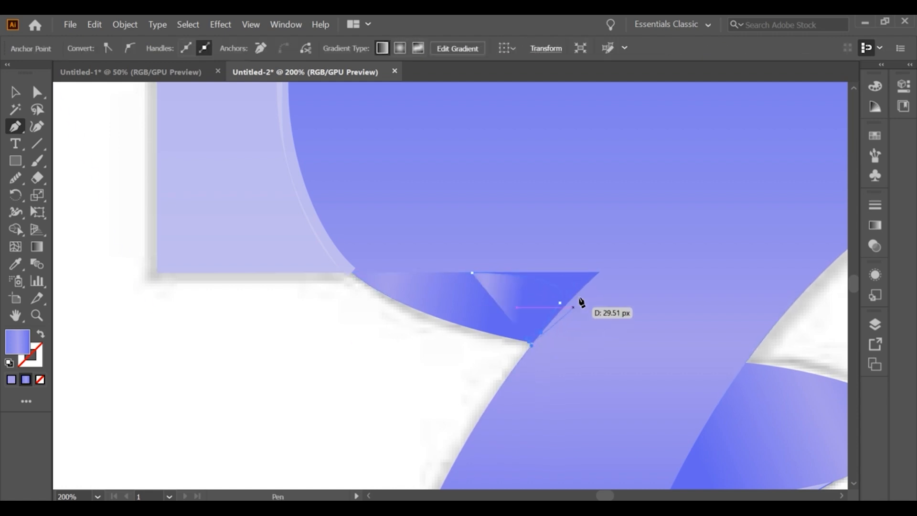
click(599, 273)
click(472, 272)
Fill the new triangular shape with the solid deep blue sampled from the color swatches above the artboard
scroll(370, 292, down, 2)
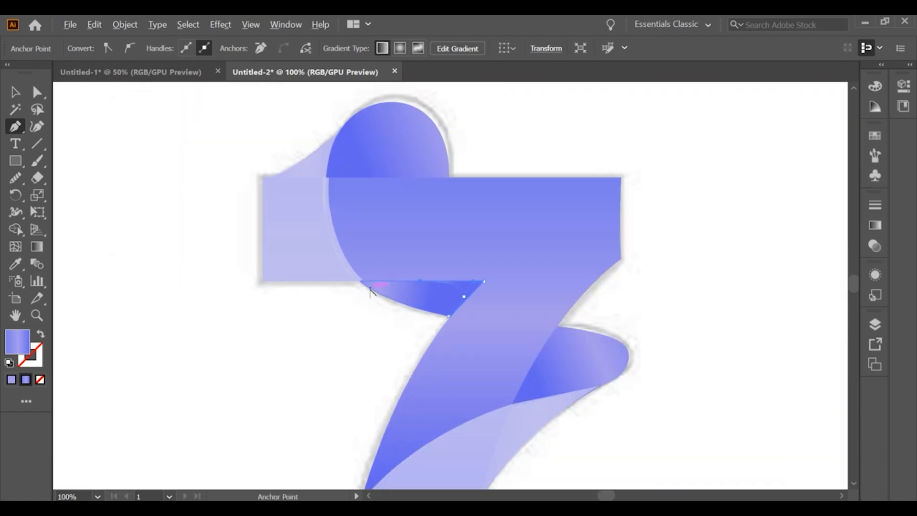
scroll(380, 289, down, 2)
key(i)
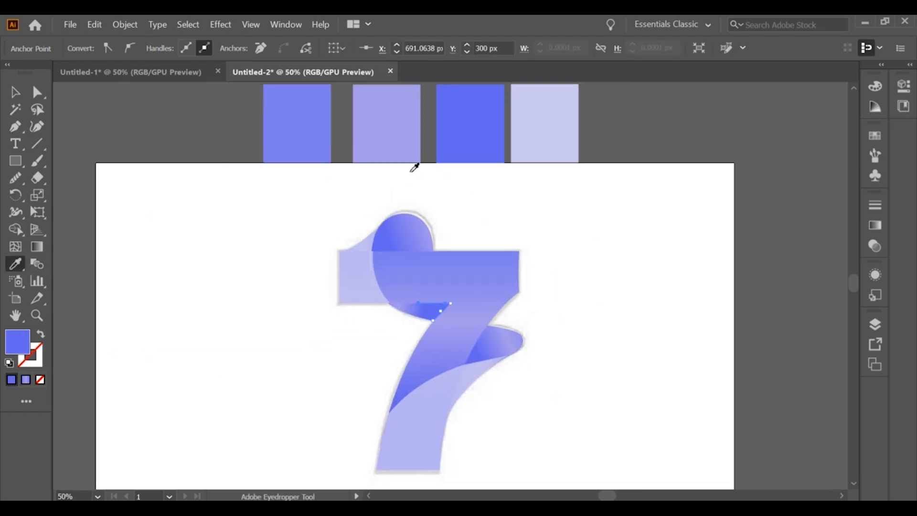
Darken the fill of the small triangular shape below the bar to a deep navy blue
click(15, 94)
scroll(422, 313, up, 2)
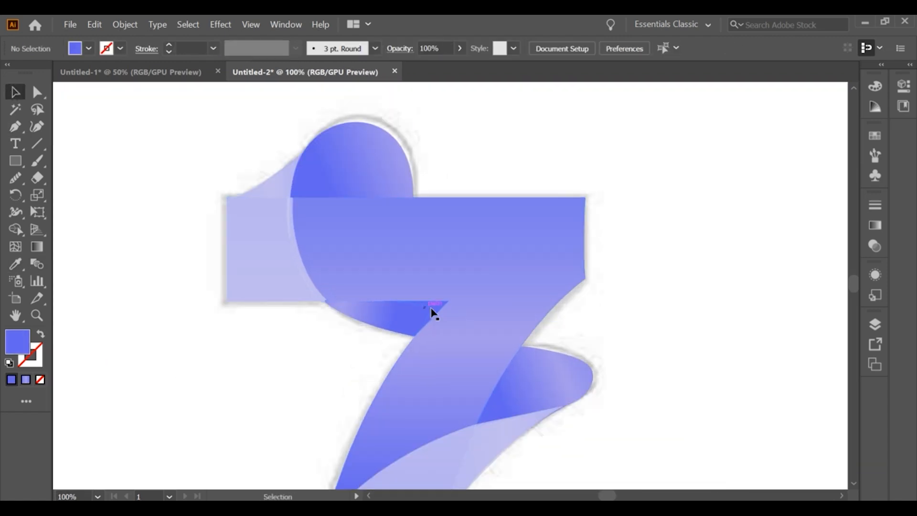
click(441, 308)
mouse_move(679, 143)
mouse_down()
mouse_move(697, 137)
mouse_move(714, 178)
mouse_up()
click(884, 139)
click(675, 213)
scroll(671, 217, down, 3)
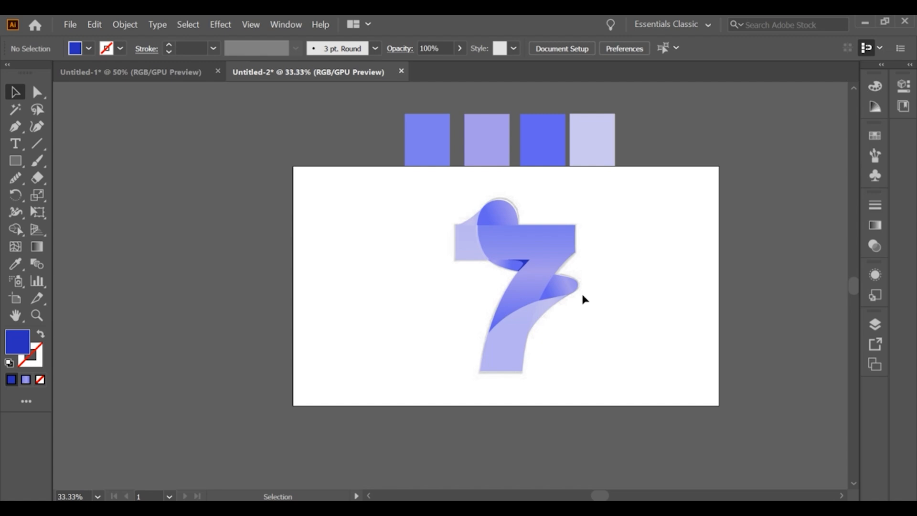
scroll(550, 269, up, 2)
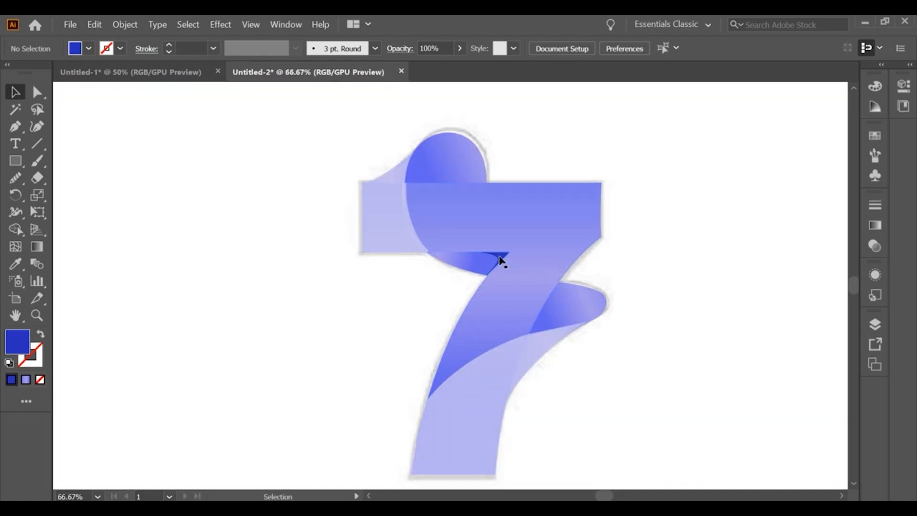
Change the triangular shape's fill below the bar to a brighter, more saturated blue
click(499, 260)
double_click(17, 341)
click(697, 160)
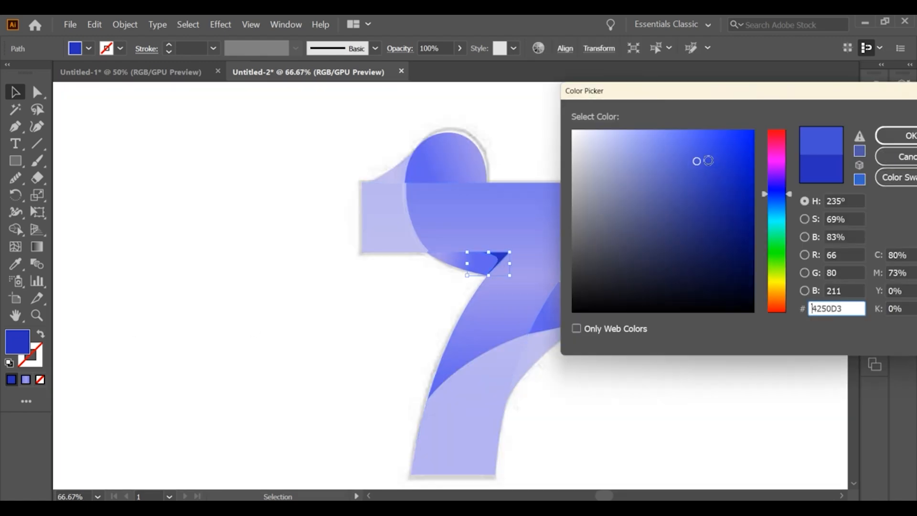
drag(709, 143, 721, 137)
click(880, 139)
click(670, 196)
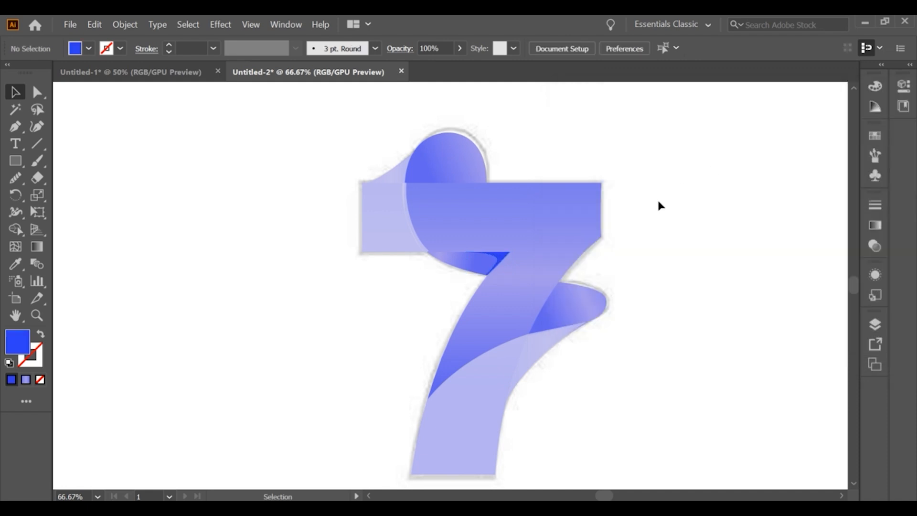
scroll(656, 203, down, 1)
Resample the deep blue swatch onto the triangular shape below the bar and darken that fill slightly
click(535, 245)
click(16, 263)
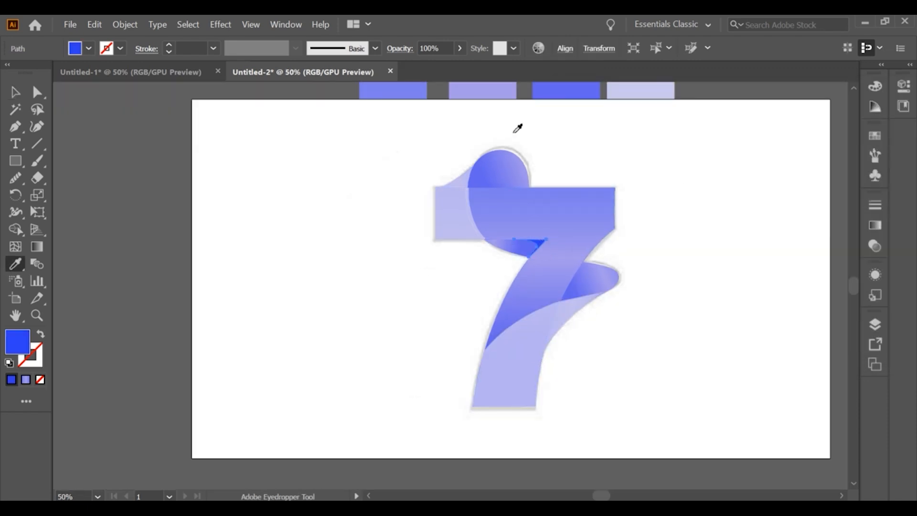
click(544, 89)
double_click(22, 349)
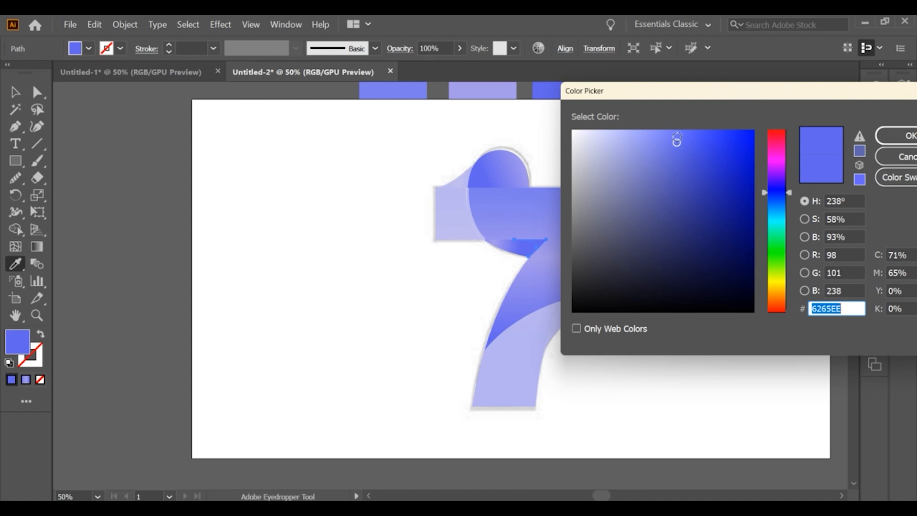
click(881, 138)
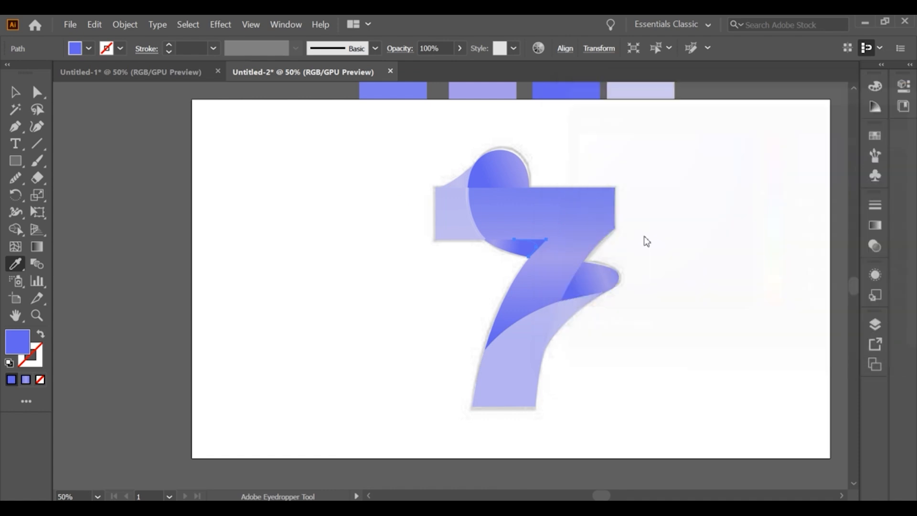
click(15, 91)
click(305, 203)
scroll(310, 210, down, 1)
drag(415, 246, 537, 273)
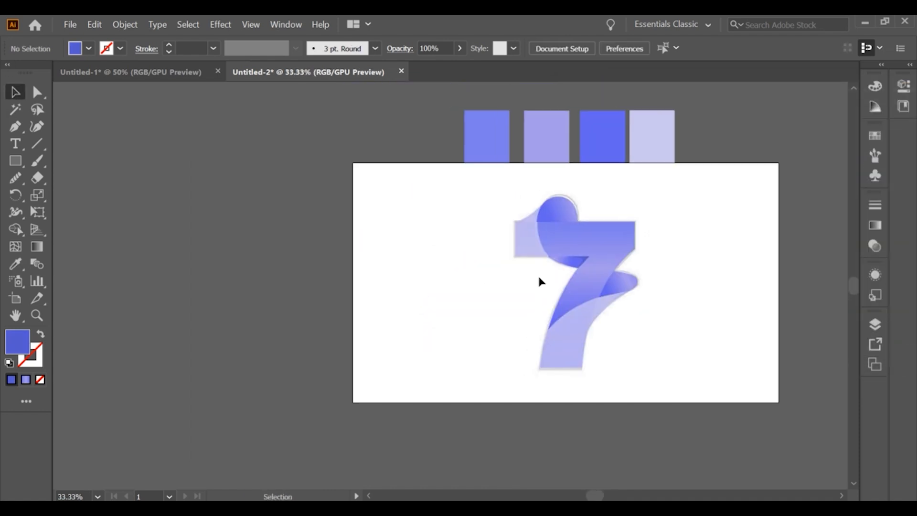
Remove the small excess piece at the lower end of the thin lavender strip with the Shape Builder tool
scroll(545, 274, up, 4)
click(573, 210)
scroll(532, 221, up, 4)
click(518, 287)
scroll(523, 284, up, 3)
click(543, 266)
drag(513, 319, 557, 222)
click(13, 228)
alt+click(532, 266)
click(15, 92)
click(452, 338)
scroll(519, 313, down, 3)
scroll(527, 311, up, 3)
Move the lavender strip's lower outer anchor point onto the bar's bottom edge, where the curved piece begins
key(a)
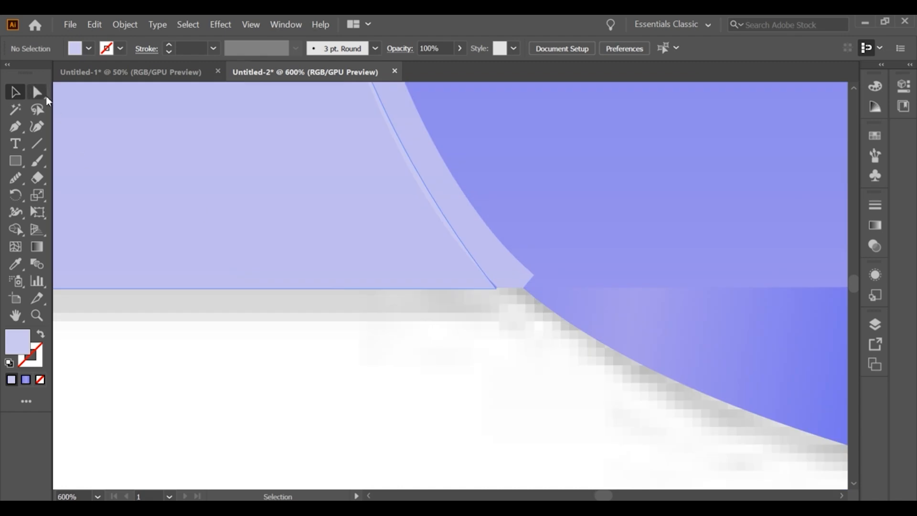
drag(536, 281, 524, 288)
click(509, 326)
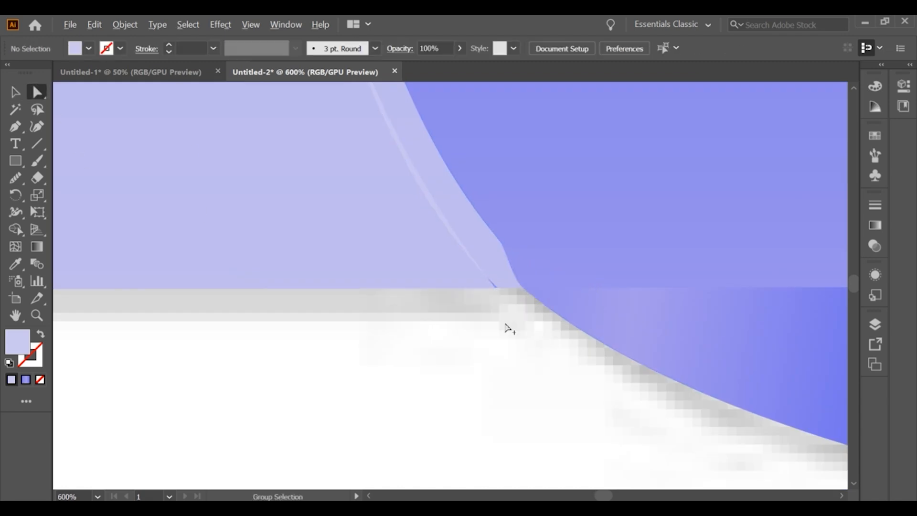
Adjust the direction handle and lower anchors of the strip's inner edge to follow the lavender panel's curve, undoing the stray change
click(455, 241)
drag(355, 124, 364, 123)
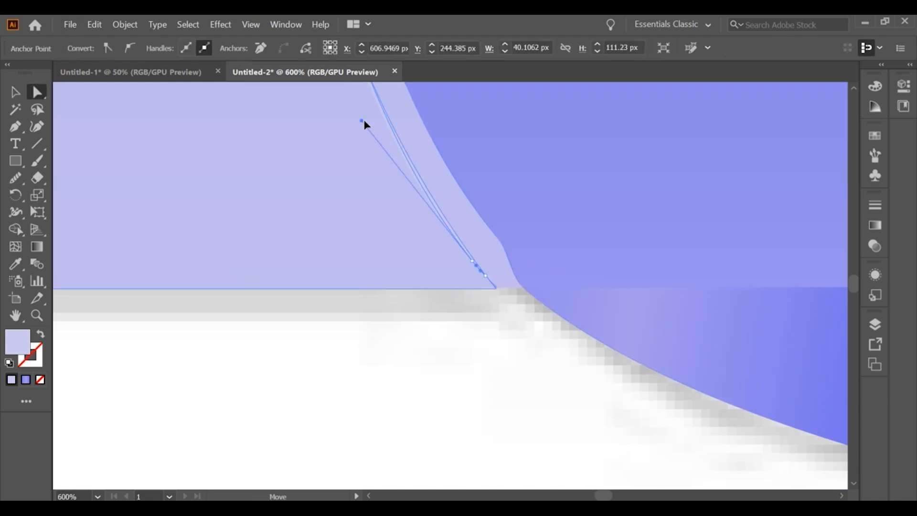
click(492, 348)
click(473, 264)
drag(470, 260, 475, 260)
click(489, 294)
click(491, 288)
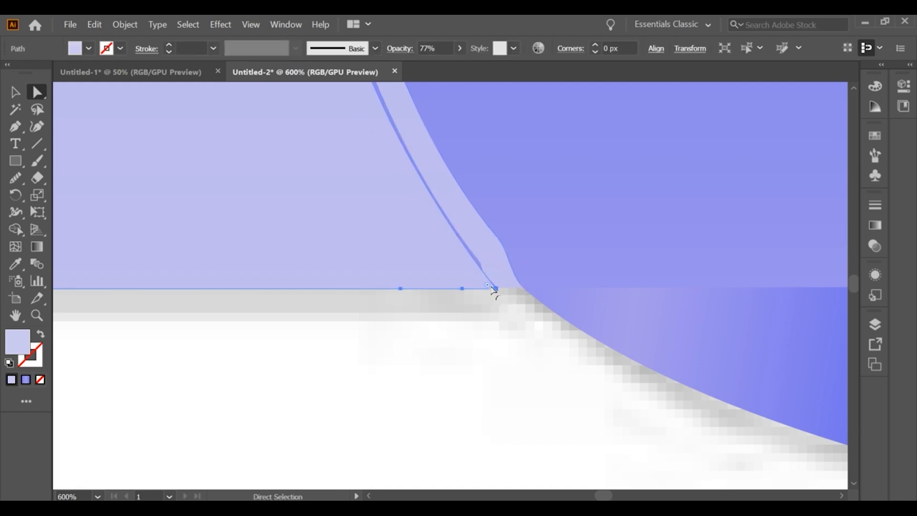
key(ctrl+z)
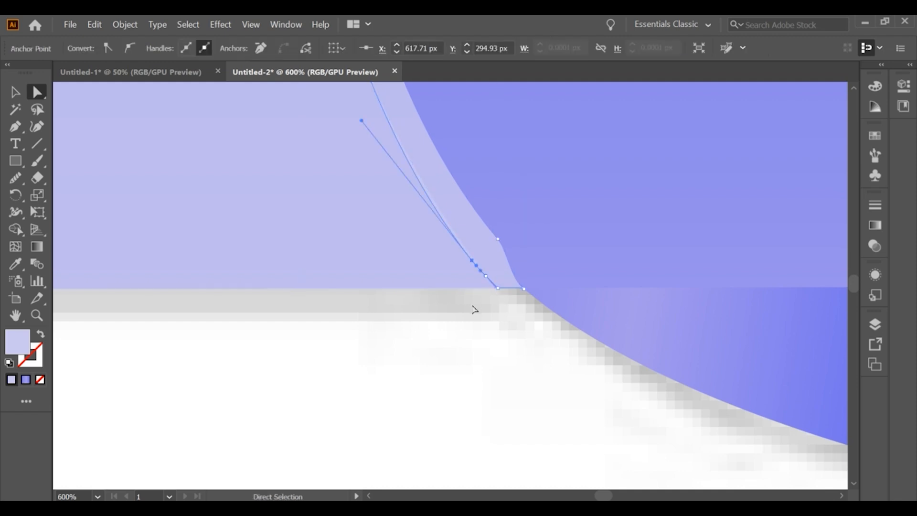
click(473, 309)
Draw a closed triangular shape with the Pen tool over the loop beside the stem, between the stem's edge and the lavender overlay
scroll(475, 312, down, 6)
scroll(448, 402, up, 3)
scroll(473, 324, down, 3)
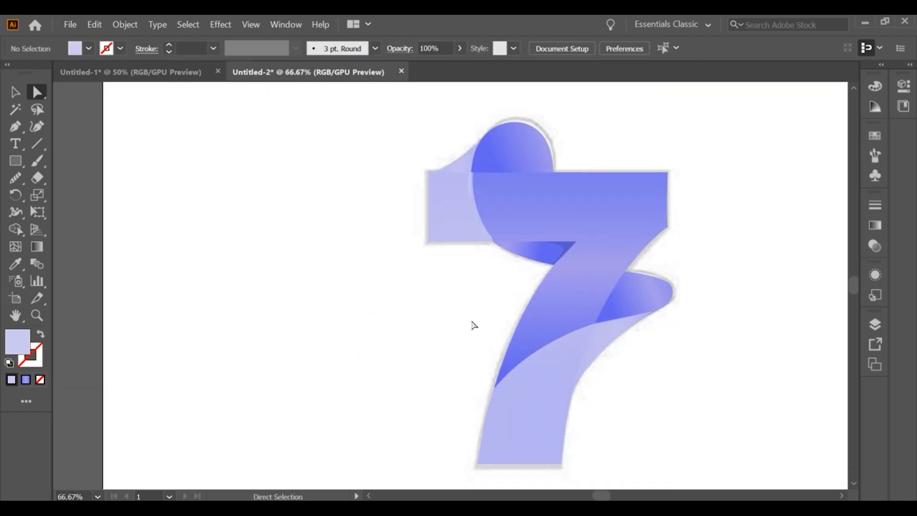
scroll(498, 331, down, 1)
scroll(514, 258, down, 1)
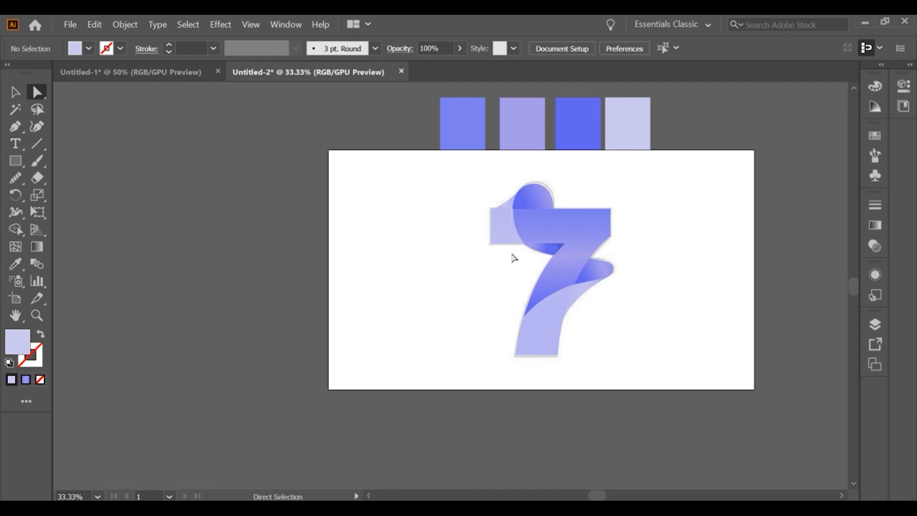
scroll(588, 262, up, 4)
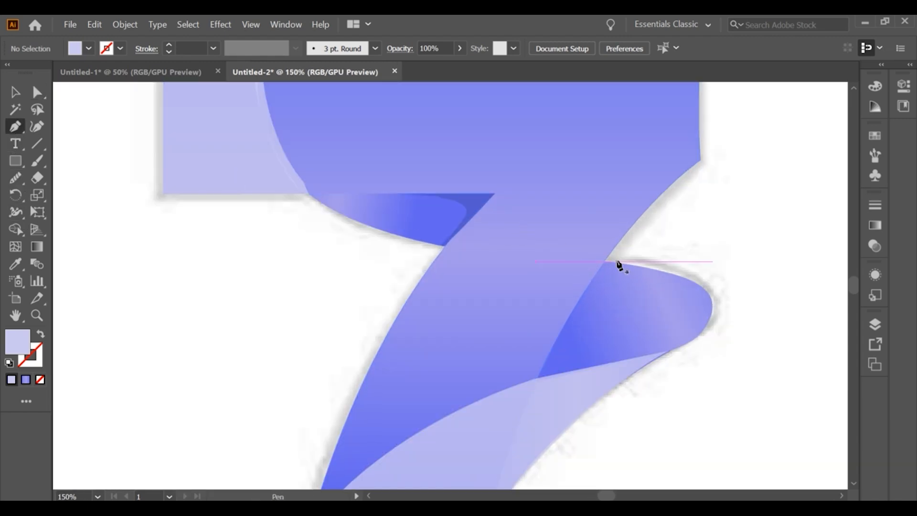
click(588, 285)
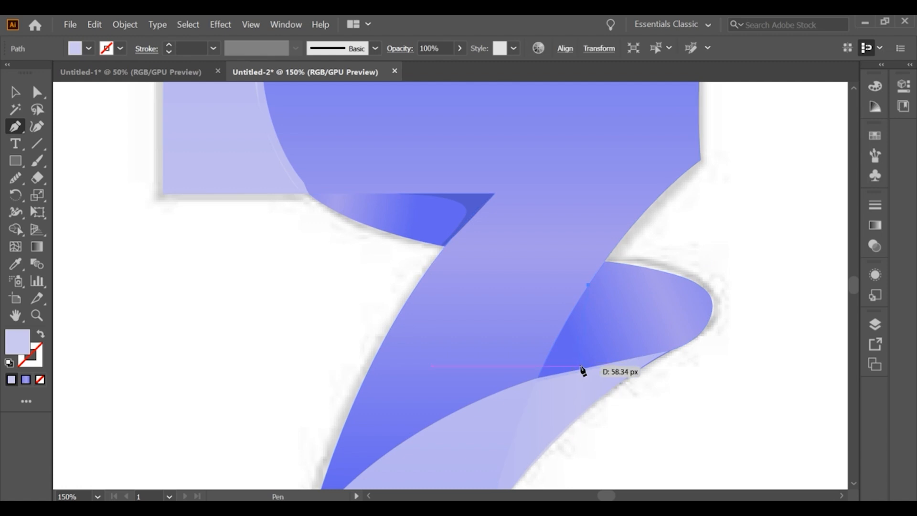
mouse_move(608, 378)
mouse_down()
mouse_move(593, 377)
mouse_move(610, 385)
mouse_up()
key(ctrl+z)
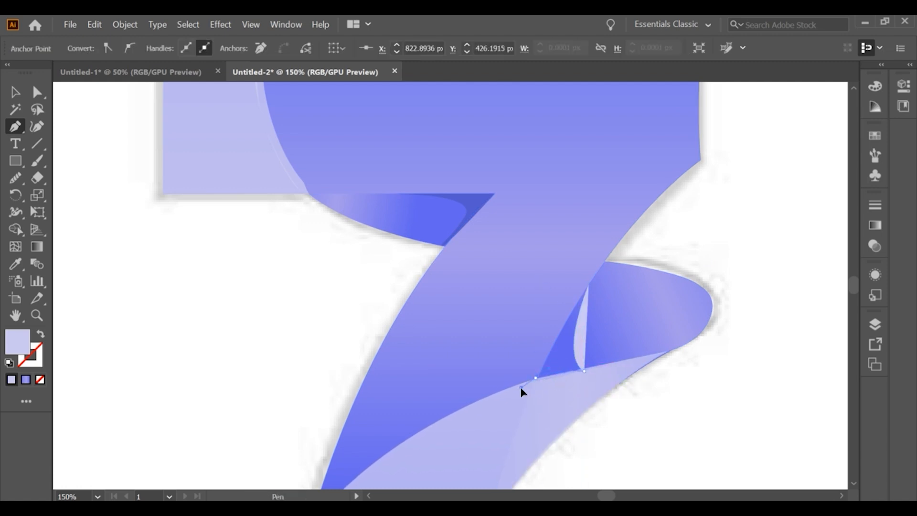
drag(524, 383, 528, 381)
click(588, 284)
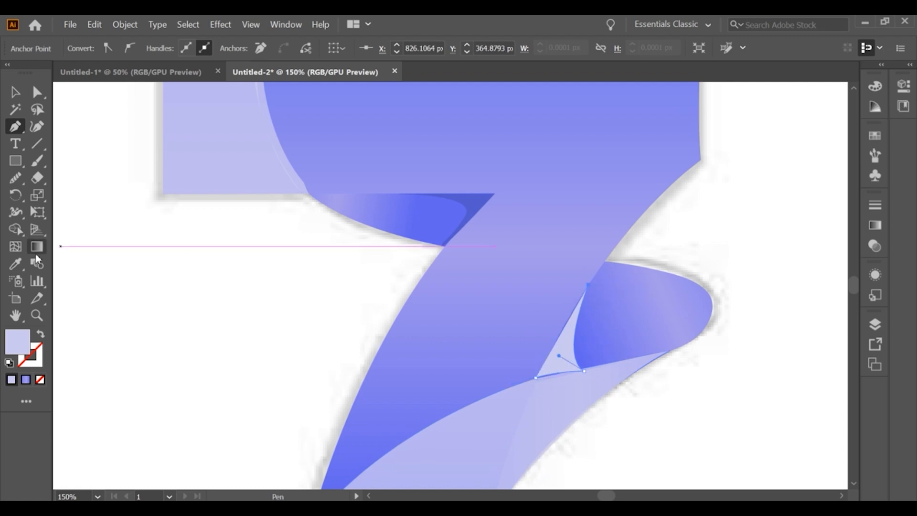
Fill the new triangular shape beside the stem with the dark blue sampled from the triangle below the bar
key(i)
click(470, 196)
click(15, 92)
click(328, 329)
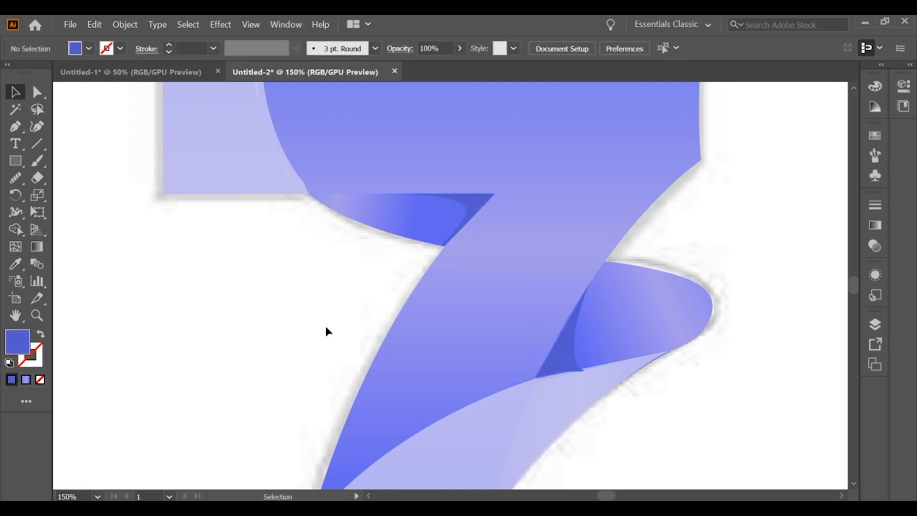
Shift the lower outer anchor of the stem-side triangle slightly inward and up along the loop's lower edge
click(36, 92)
drag(585, 372, 577, 366)
click(323, 343)
scroll(323, 344, down, 5)
drag(348, 340, 525, 321)
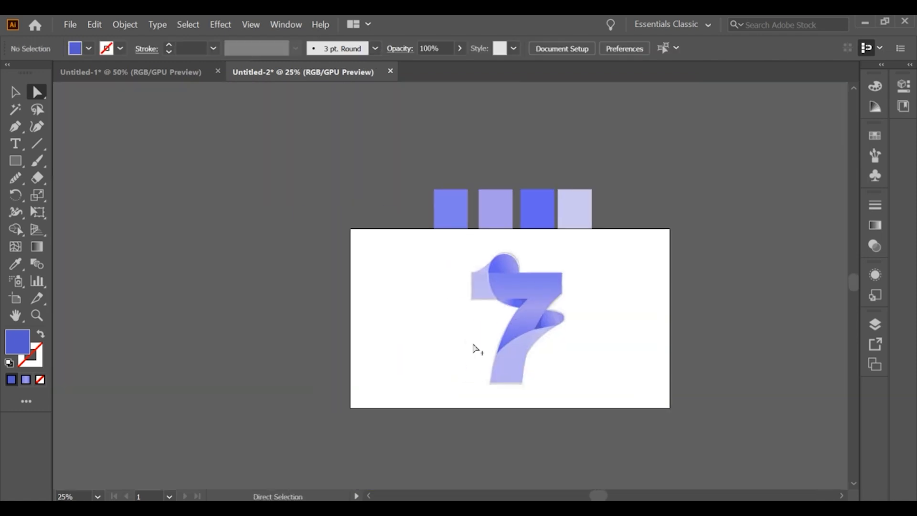
scroll(473, 345, up, 3)
scroll(474, 345, down, 2)
click(548, 352)
click(652, 389)
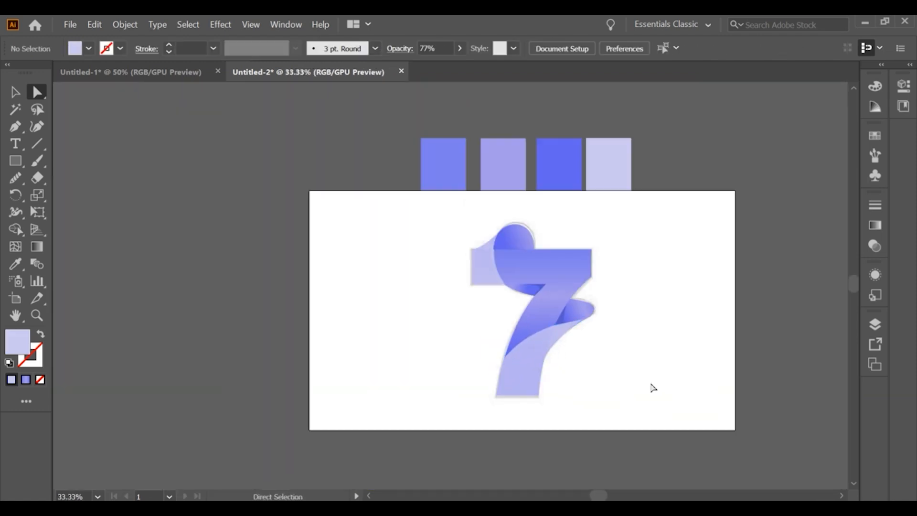
Reposition the top and bottom inner anchors of the thin lavender strip to meet the curved edge of the neighbouring panel
scroll(492, 260, up, 7)
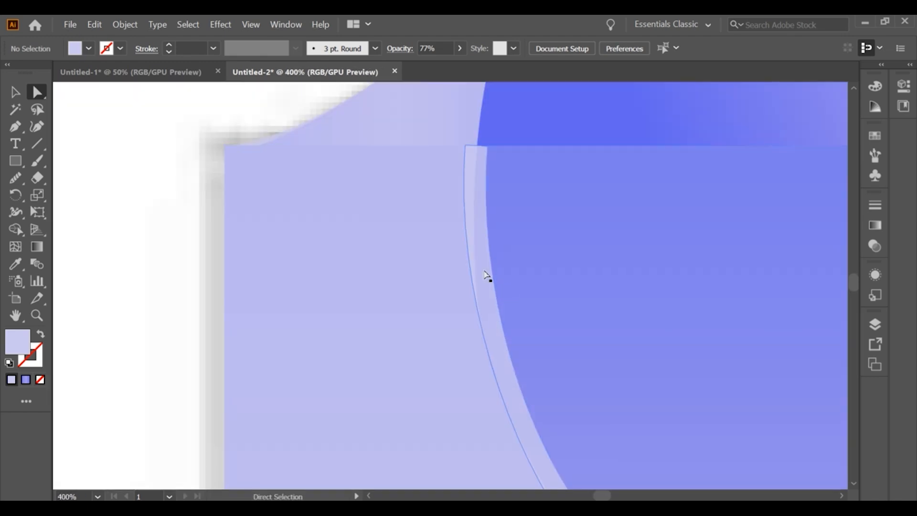
drag(466, 145, 479, 152)
drag(506, 448, 478, 415)
drag(384, 438, 408, 274)
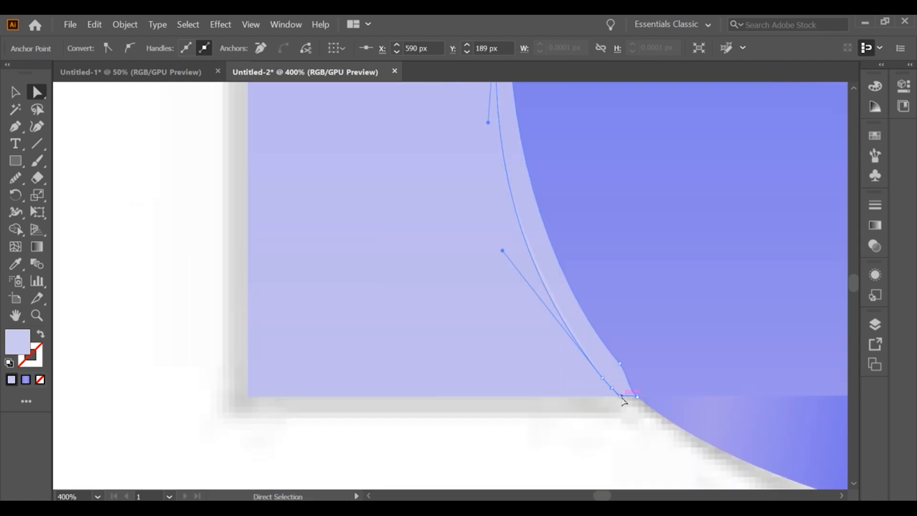
drag(620, 396, 618, 396)
click(607, 397)
click(570, 336)
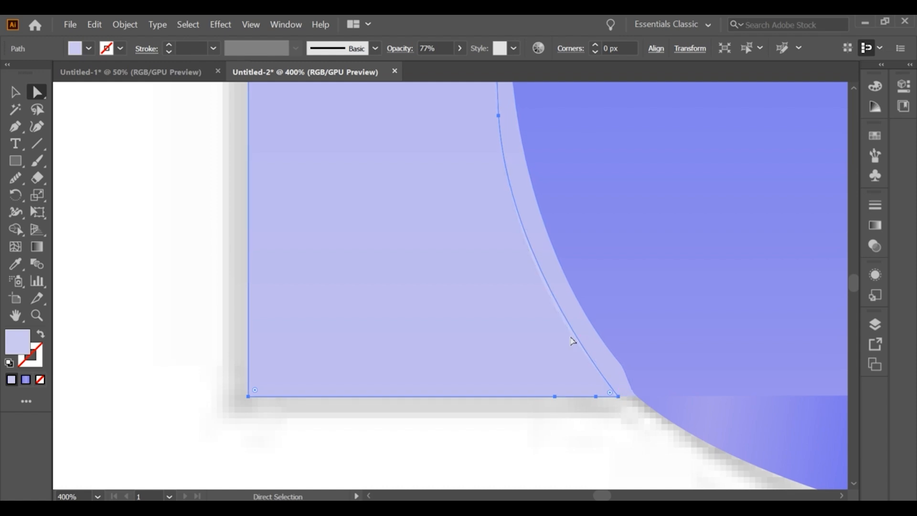
Add an anchor point on the lavender panel's curved edge and nudge it to close the remaining seam with the strip
click(21, 130)
click(559, 308)
key(a)
drag(560, 311, 557, 314)
click(211, 266)
Examine the complete 7 logo on the artboard for visible seams and overall appearance
scroll(219, 263, down, 3)
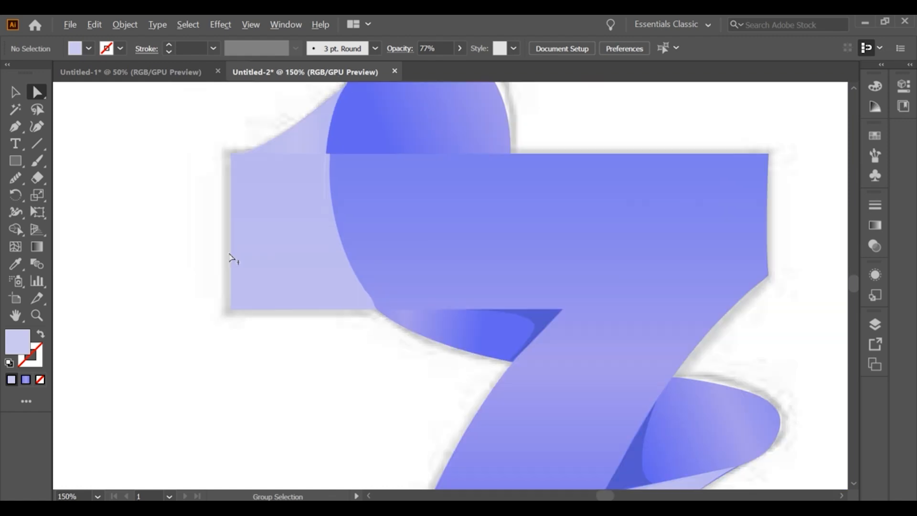
key(ctrl+minus)
key(ctrl+minus)
key(ctrl+minus)
key(ctrl+minus)
drag(463, 197, 467, 268)
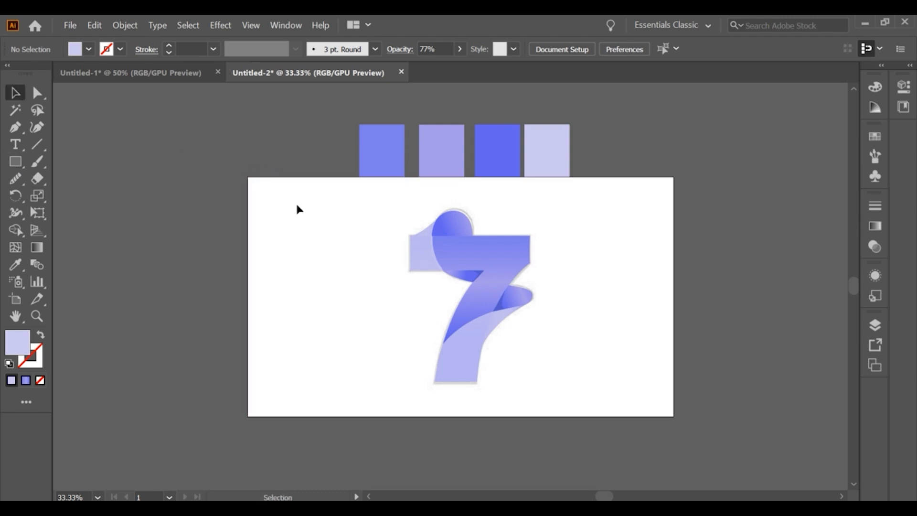
drag(507, 347, 507, 345)
click(385, 207)
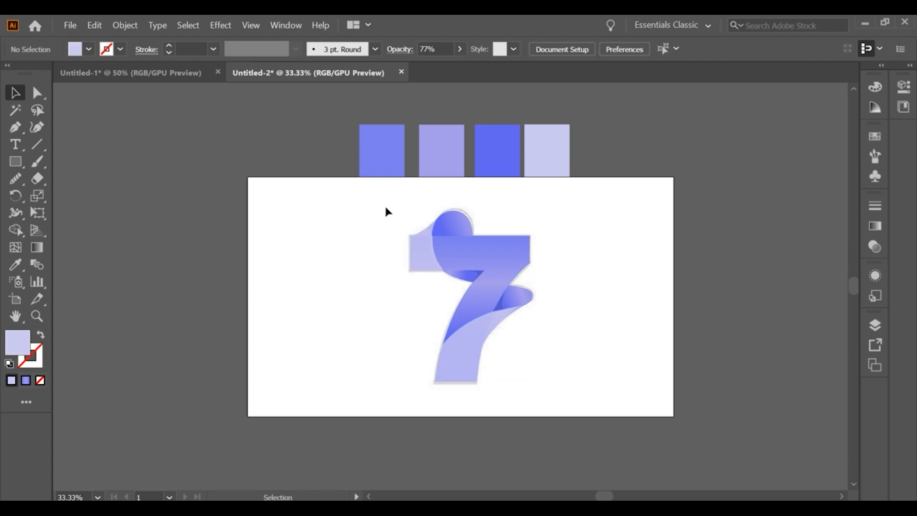